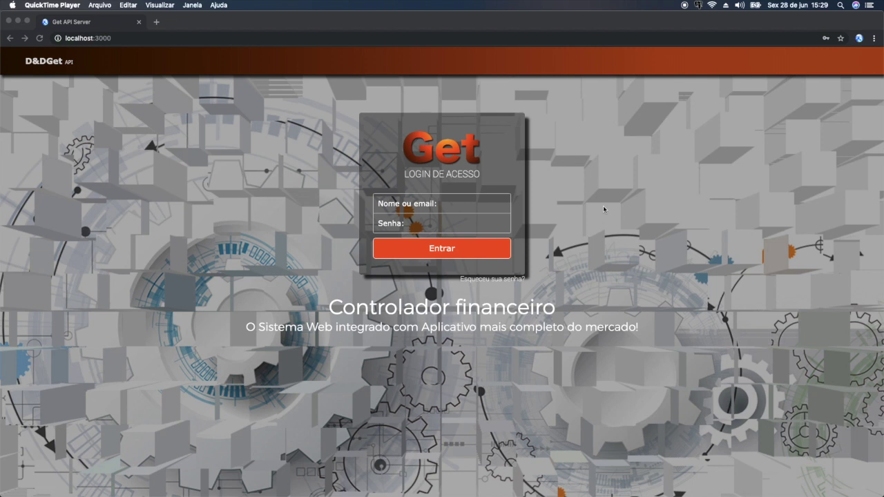
- Sign in with the user's username and password, dismiss the welcome message, and open the sidebar
left_click(486, 205)
left_click(471, 205)
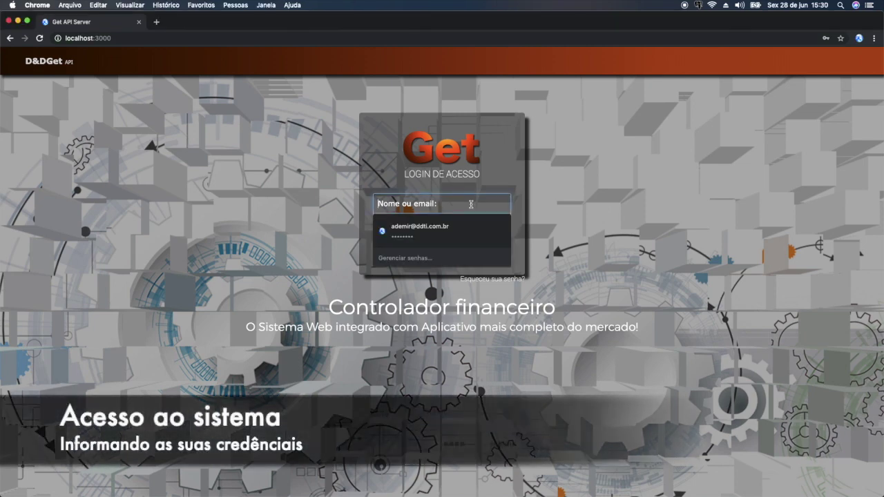
type("Ademir")
key("Tab")
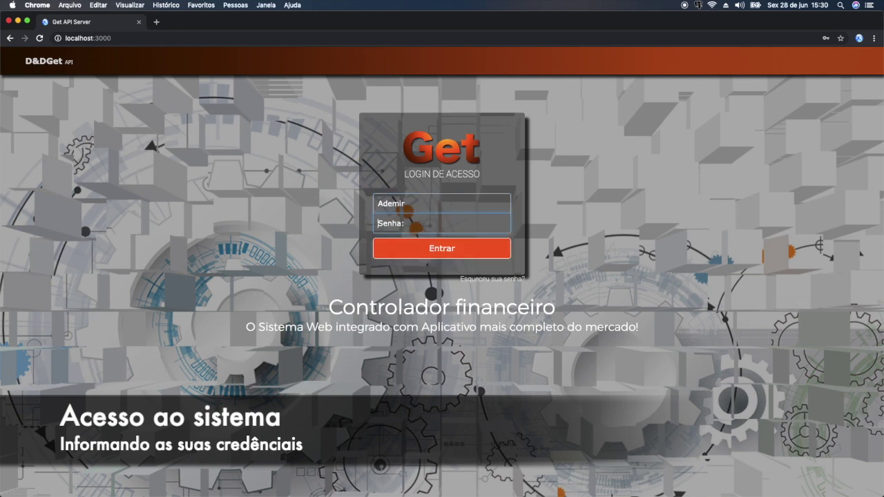
type("12345")
left_click(477, 241)
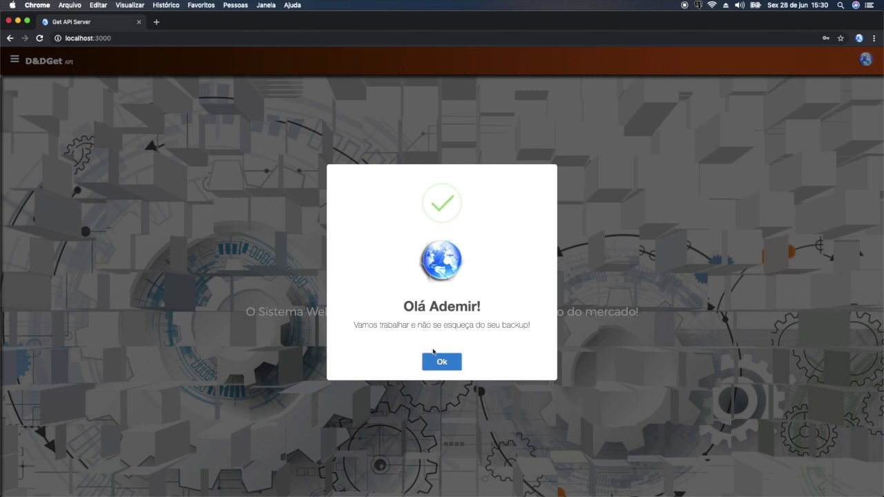
left_click(437, 358)
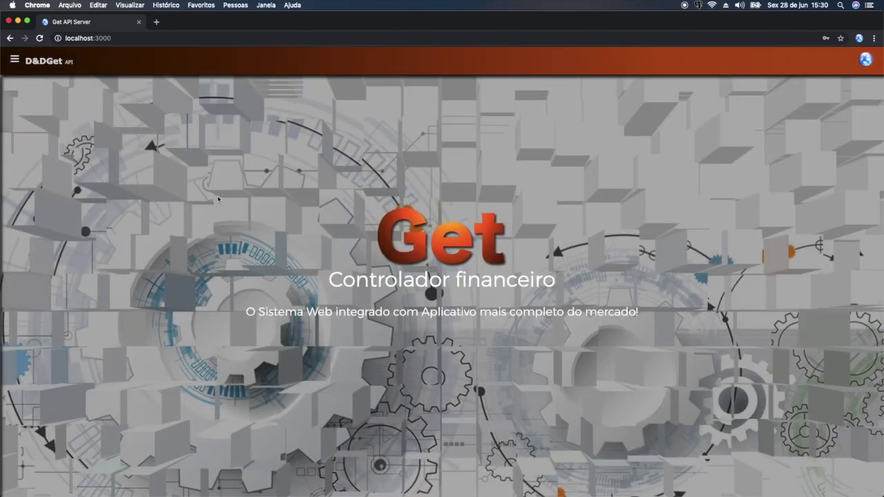
left_click(15, 60)
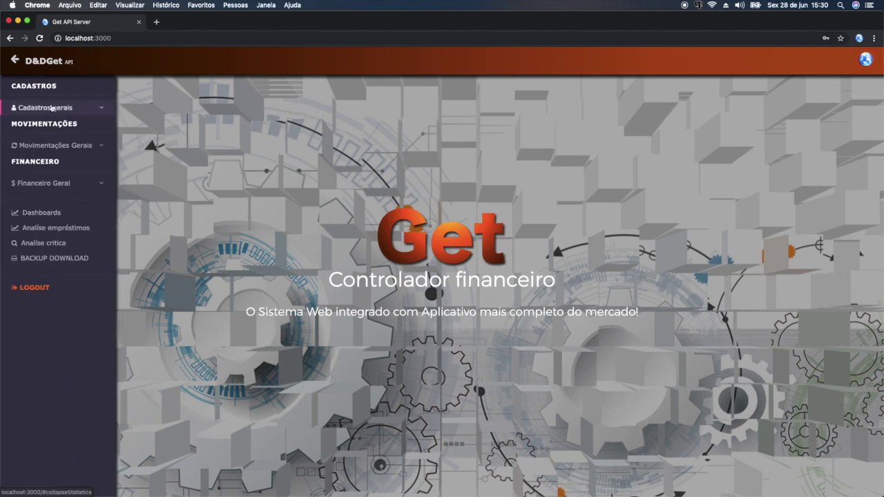
- Start a new bank account named Banco Escritório and enter its agency number
left_click(96, 109)
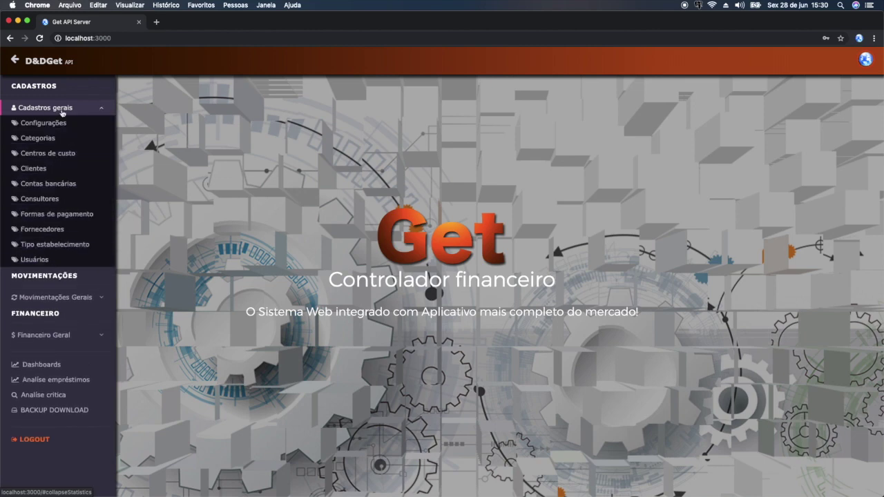
left_click(60, 184)
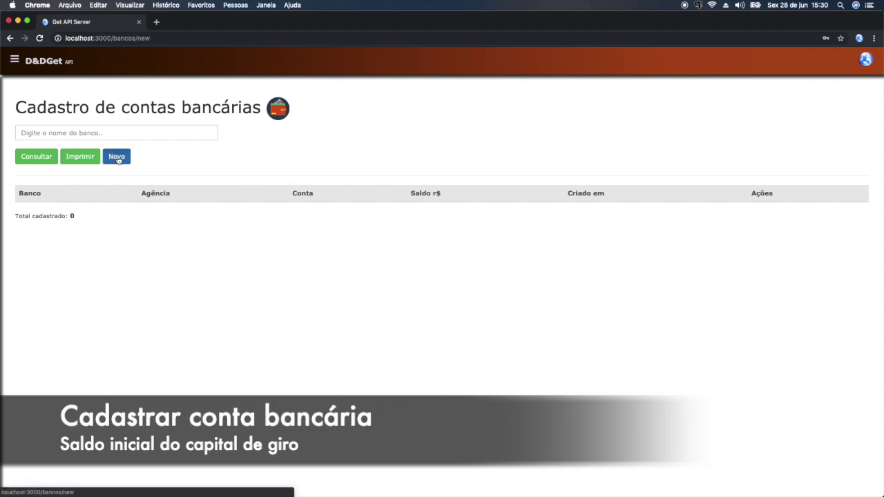
left_click(118, 161)
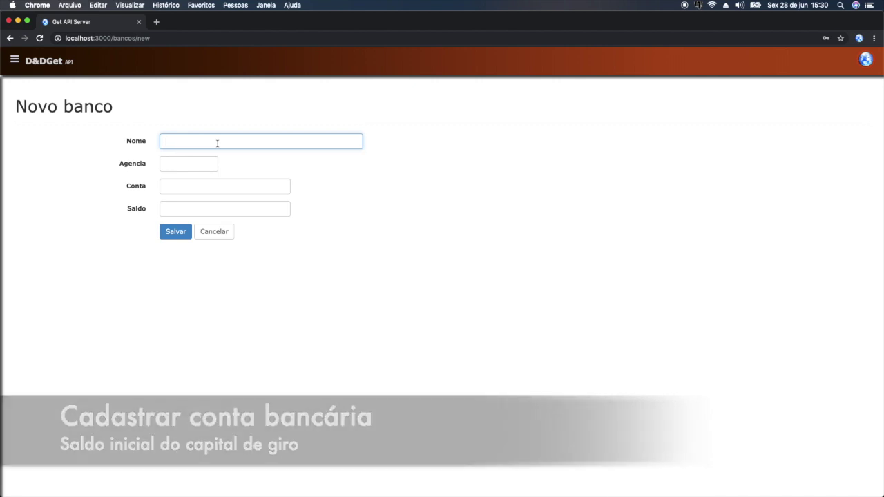
type("Banco ")
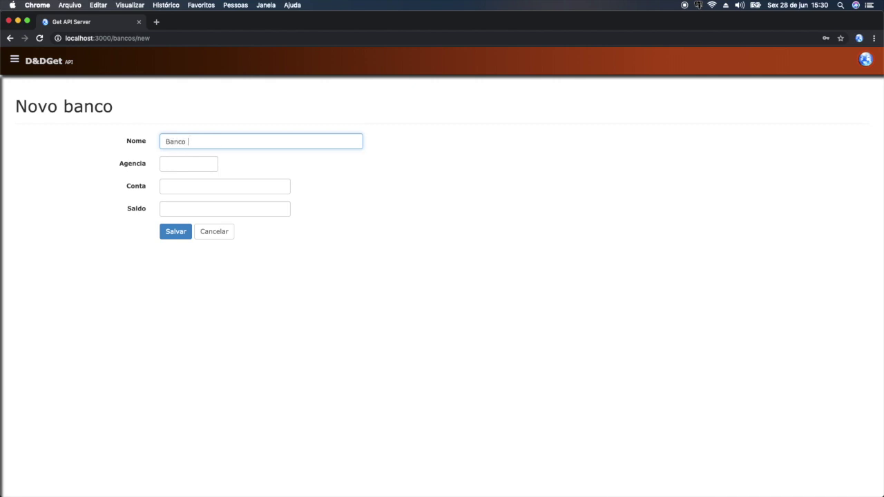
type("Escritório")
left_click(188, 164)
type("1234")
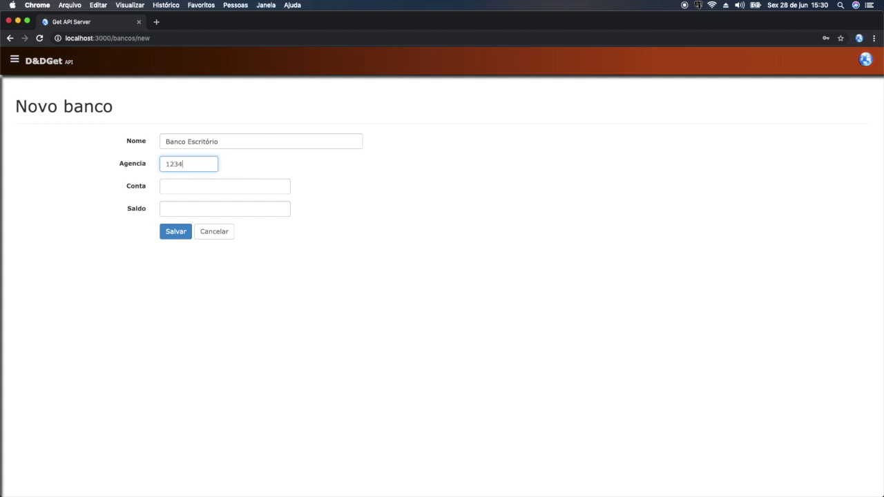
type("-5")
- Enter the account number and a 50000.00 opening balance, then save the bank account
left_click(225, 186)
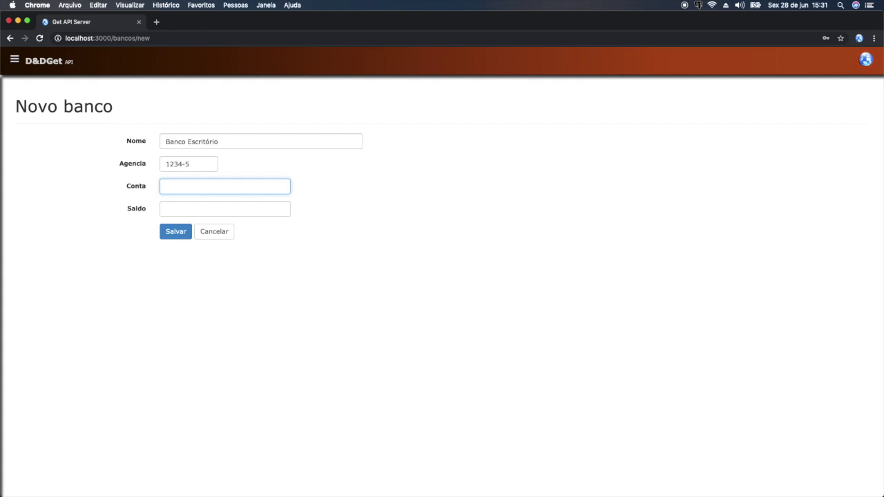
type("12345-0")
key("Tab")
type("0.00")
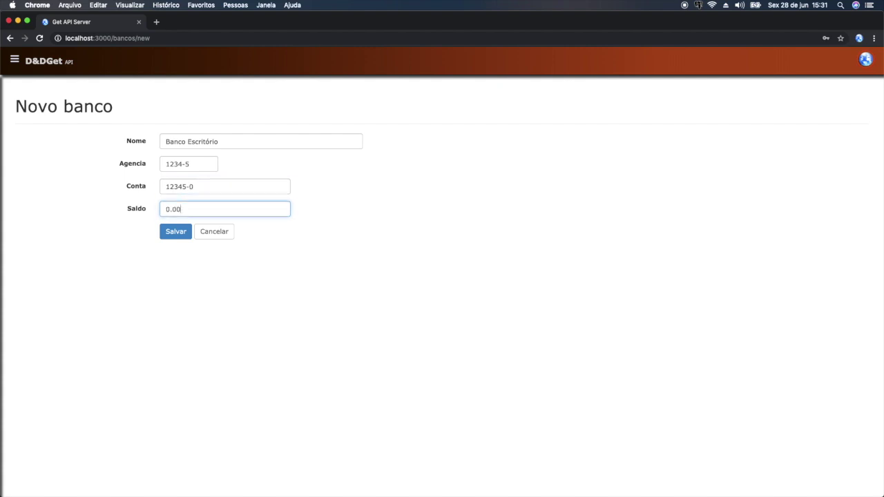
key("BackSpace")
key("BackSpace")
type("50000.00")
left_click(171, 232)
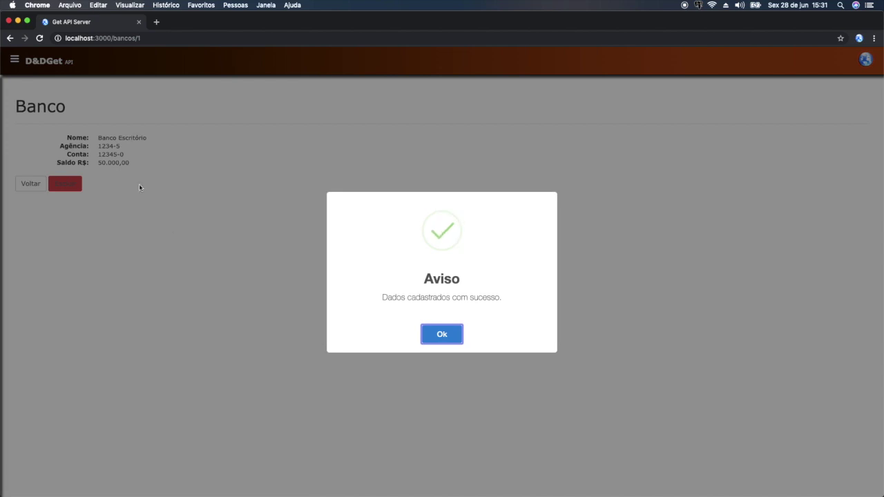
left_click(442, 334)
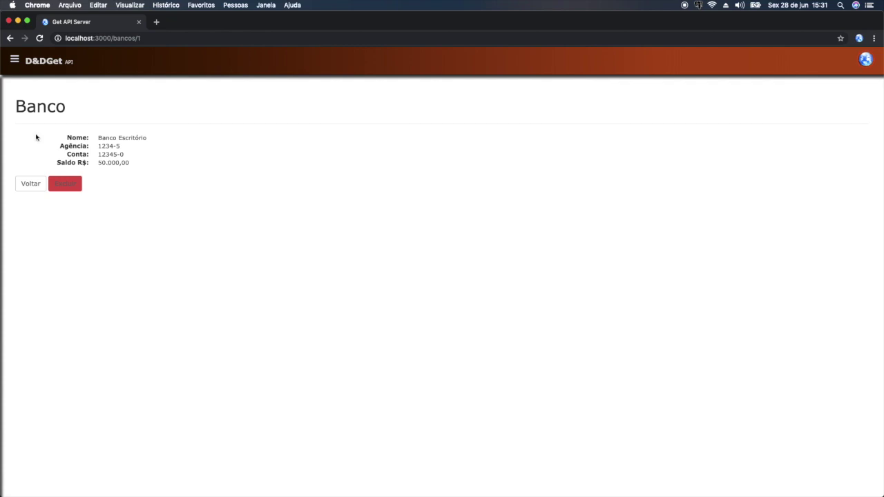
- Open the Fluxo bancário statement under Financeiro Geral
left_click(15, 61)
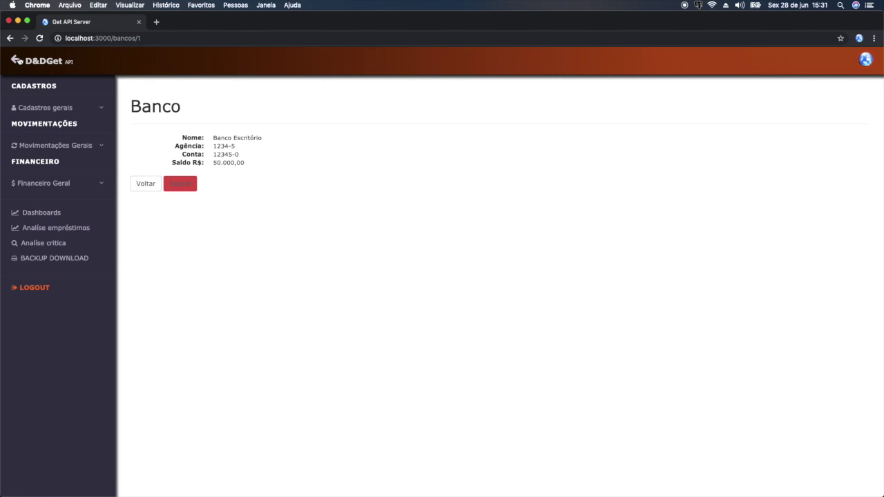
left_click(47, 181)
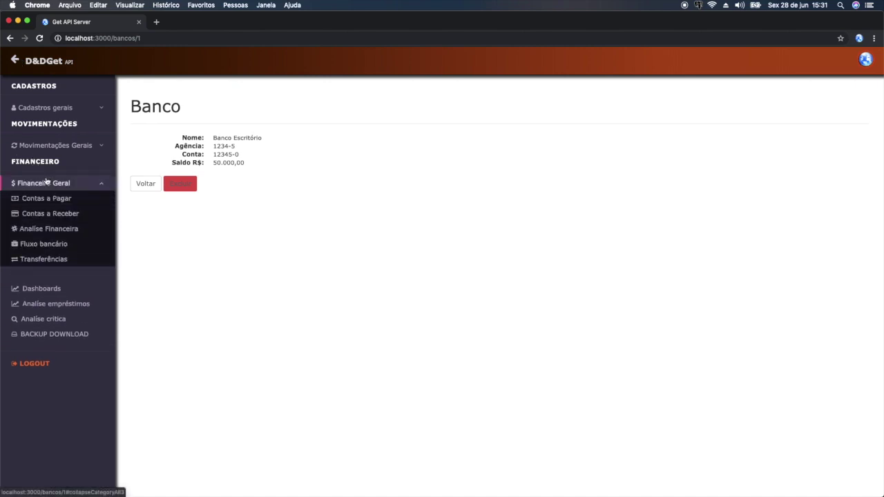
left_click(55, 247)
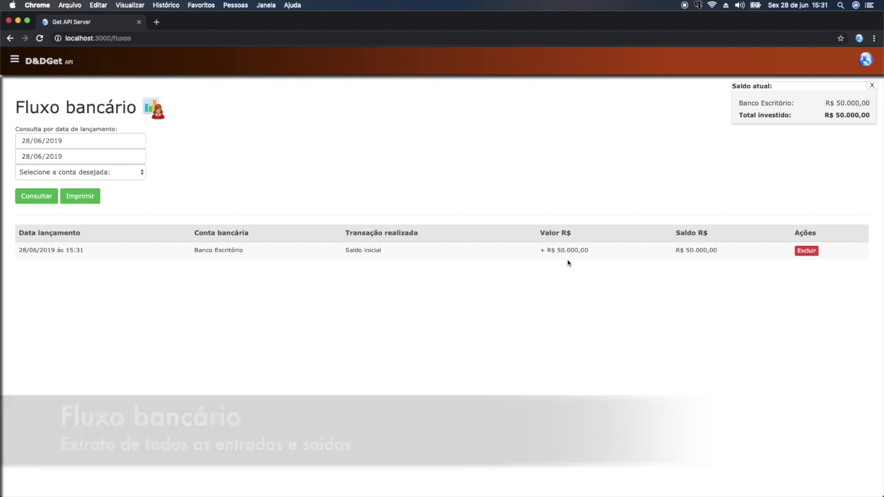
- Highlight Banco Escritório's Saldo inicial entry and its + R$ 50.000,00 amount
left_click_drag(539, 251, 590, 251)
left_click(557, 286)
left_click_drag(191, 256, 247, 255)
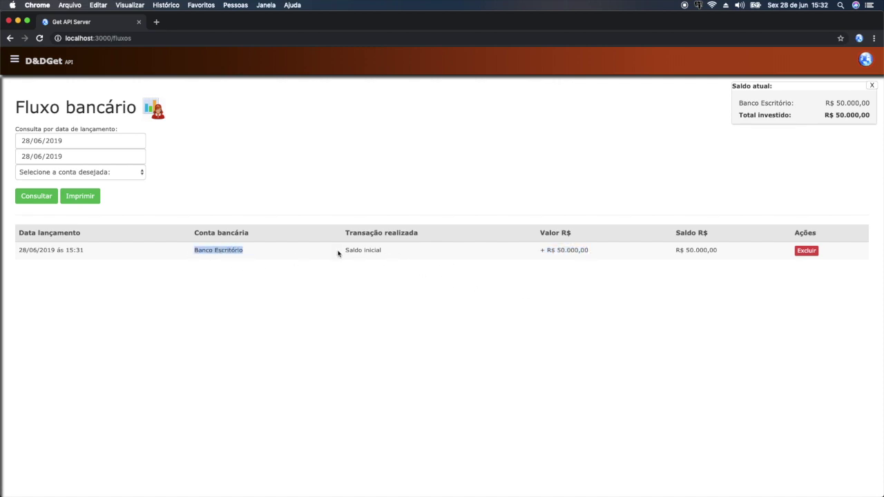
left_click_drag(338, 254, 385, 252)
left_click_drag(539, 250, 602, 252)
left_click(605, 277)
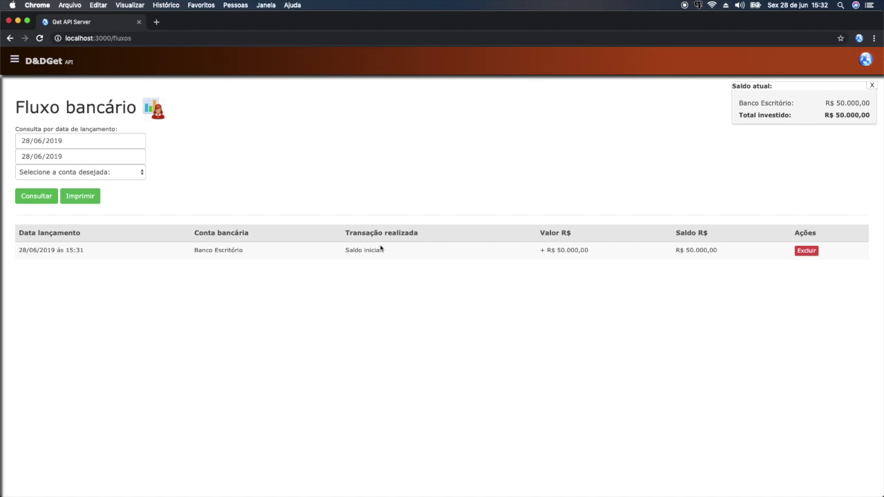
left_click(15, 61)
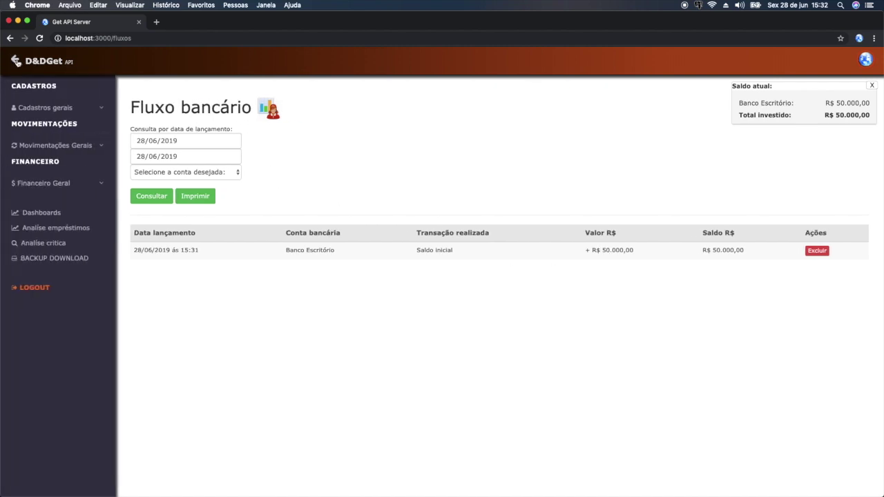
- Save category Salarios with description 'Referente aos pagamentos dos funcionários'
left_click(59, 109)
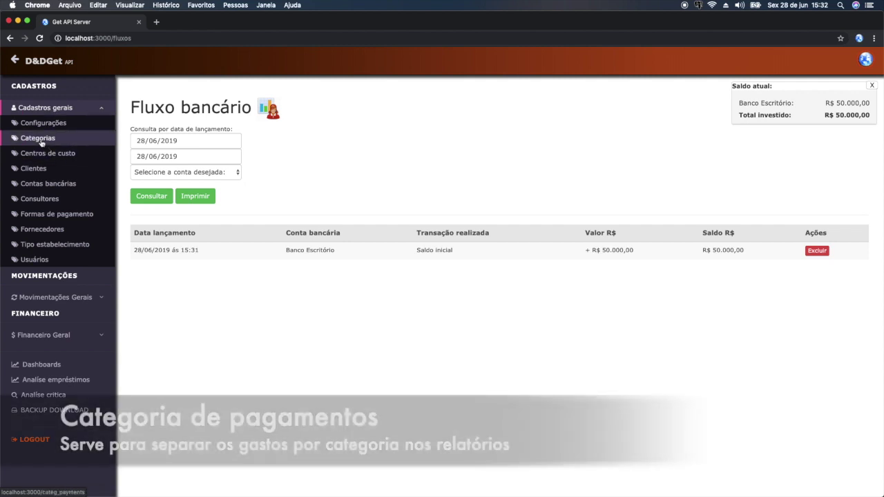
left_click(40, 139)
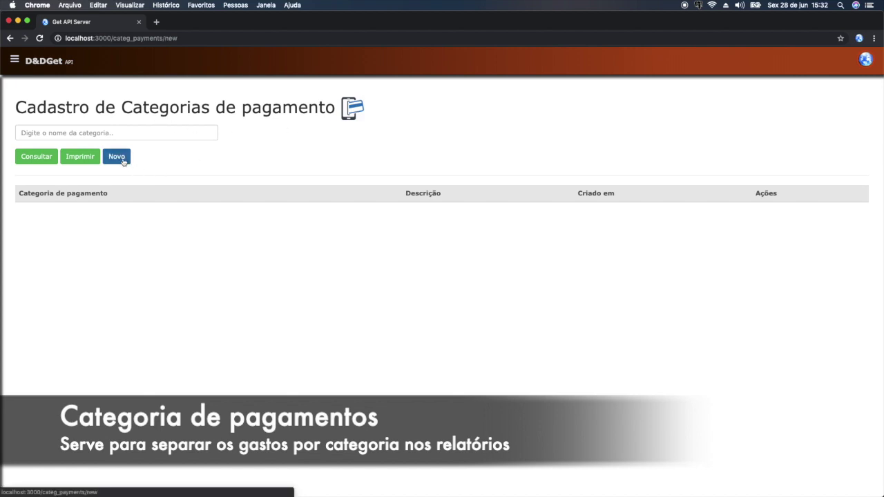
left_click(117, 157)
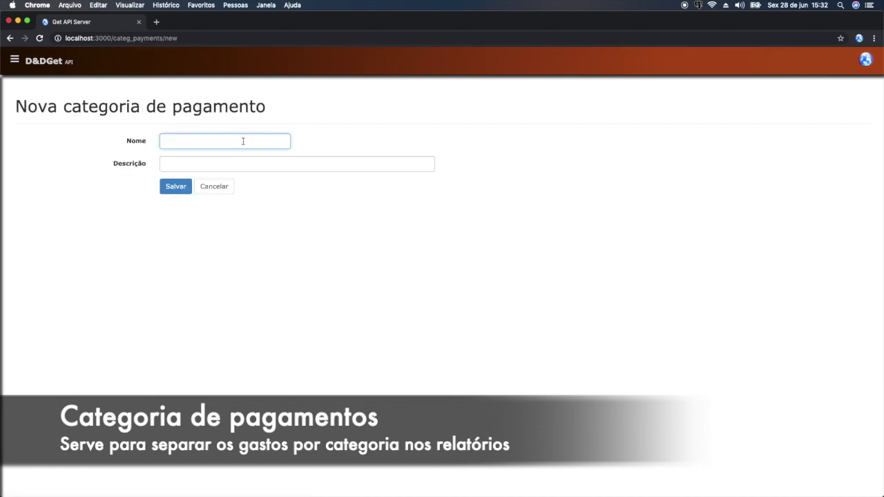
type("Salarios")
key("Tab")
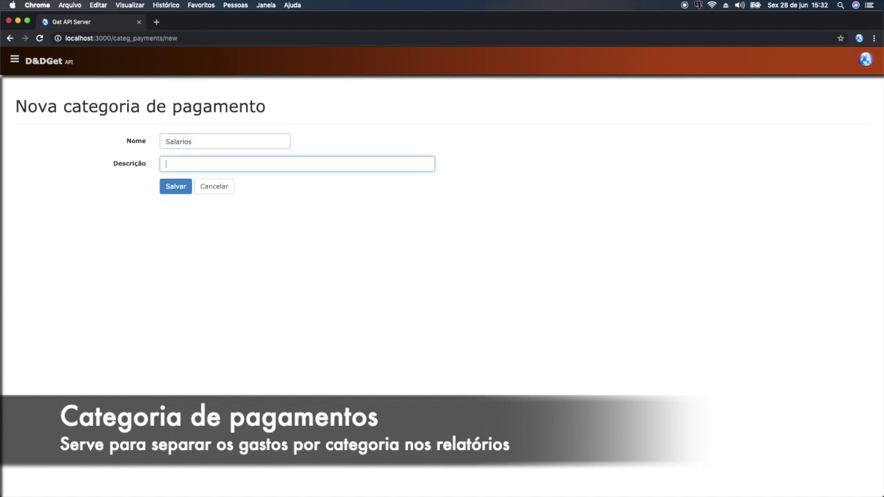
type("Referente a os pagamentos do")
key("BackSpace")
key("BackSpace")
type("dos funcionários")
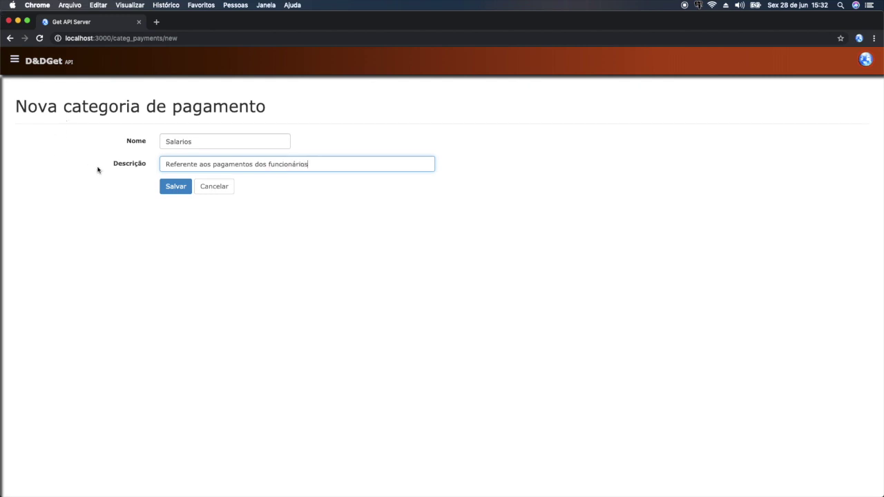
left_click(181, 188)
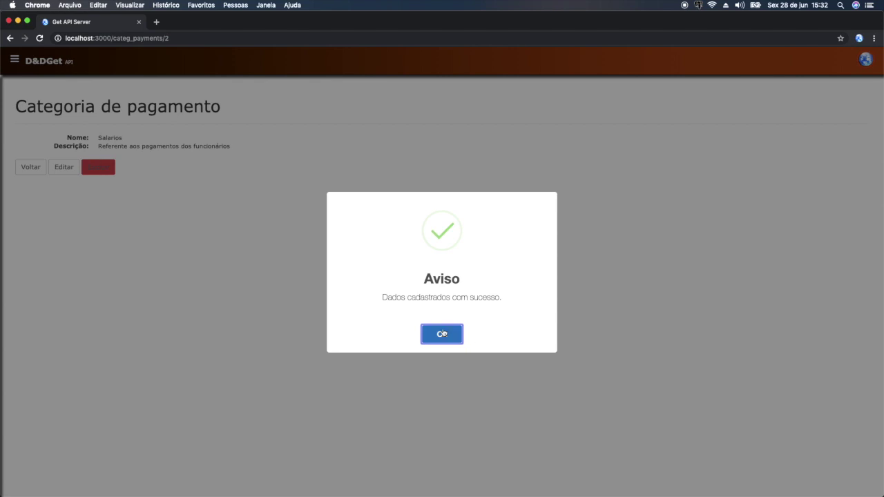
left_click(442, 334)
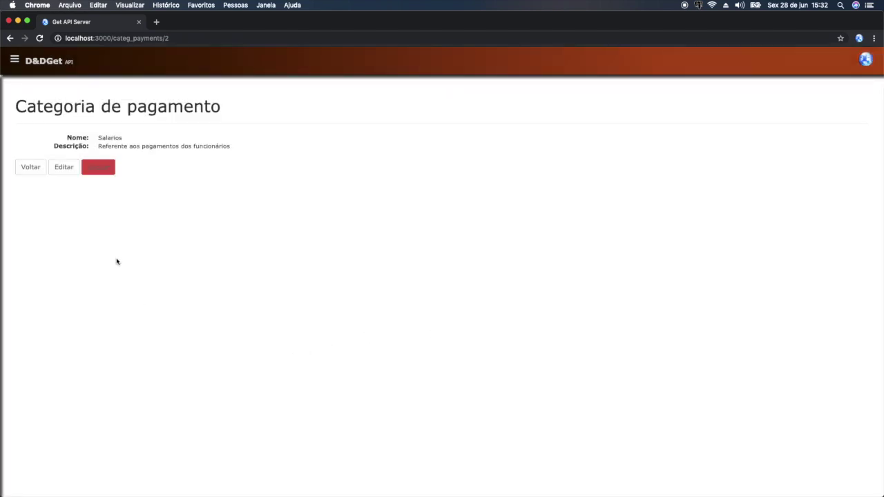
left_click(14, 60)
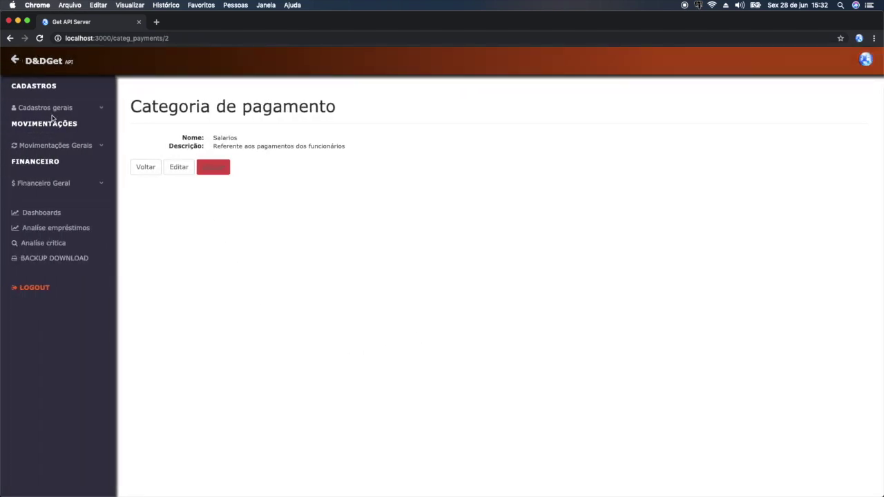
- Create the cost centre Diversos under Centros de custo, leaving the description empty, and save it
left_click(48, 109)
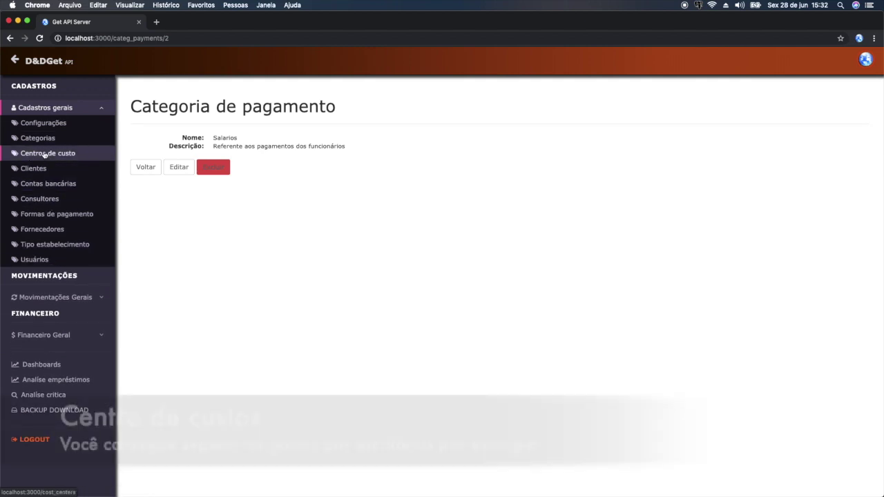
left_click(48, 153)
left_click(119, 157)
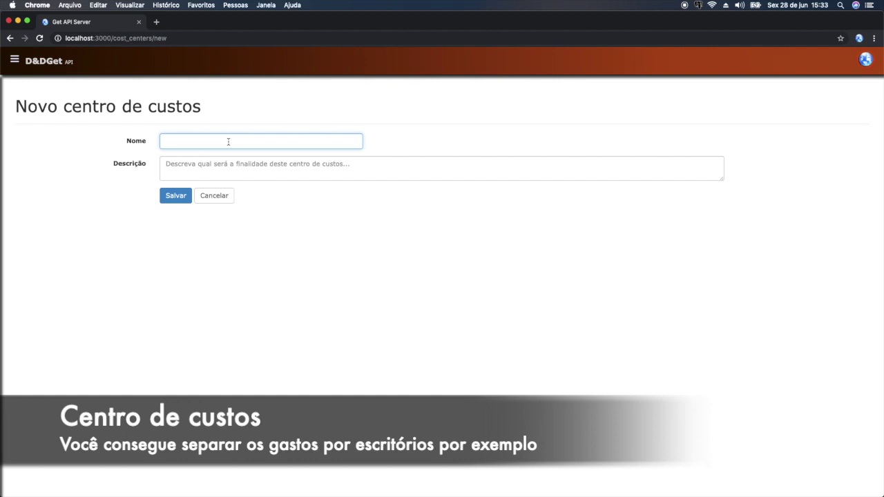
type("Diversos")
key("Tab")
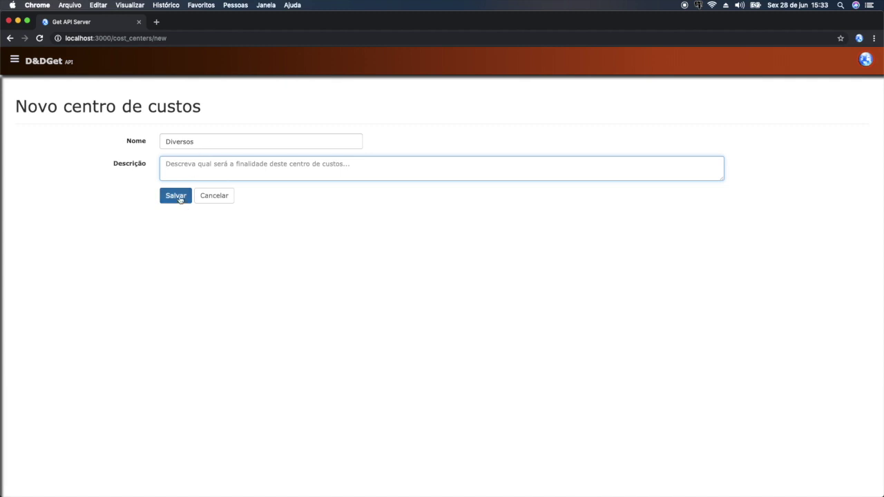
left_click(181, 197)
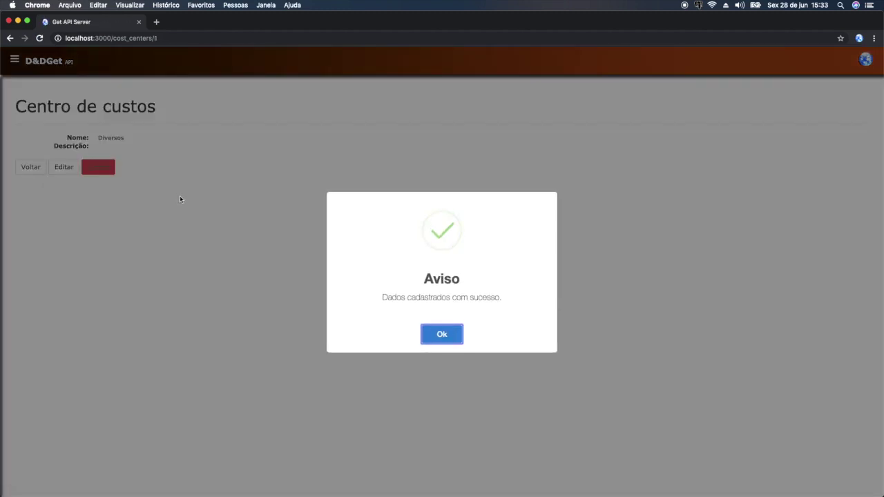
left_click(428, 335)
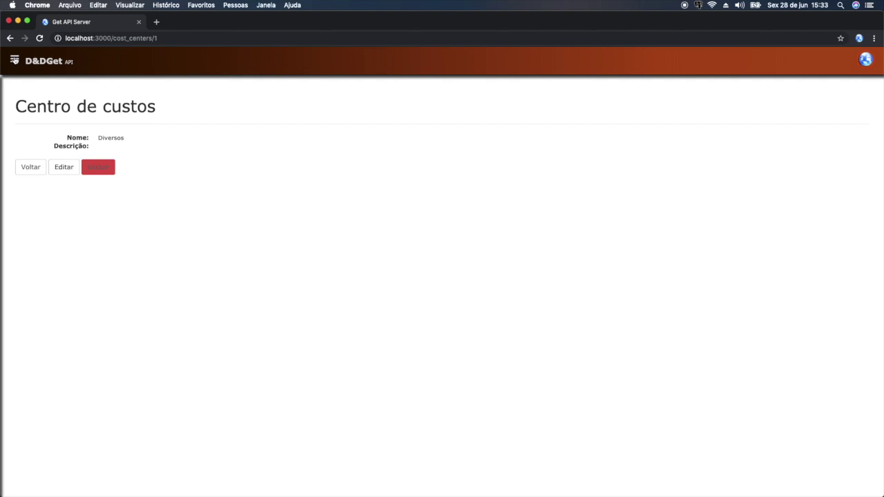
left_click(15, 61)
- Start a new consultant named Motoboy and enter the postal code
left_click(74, 112)
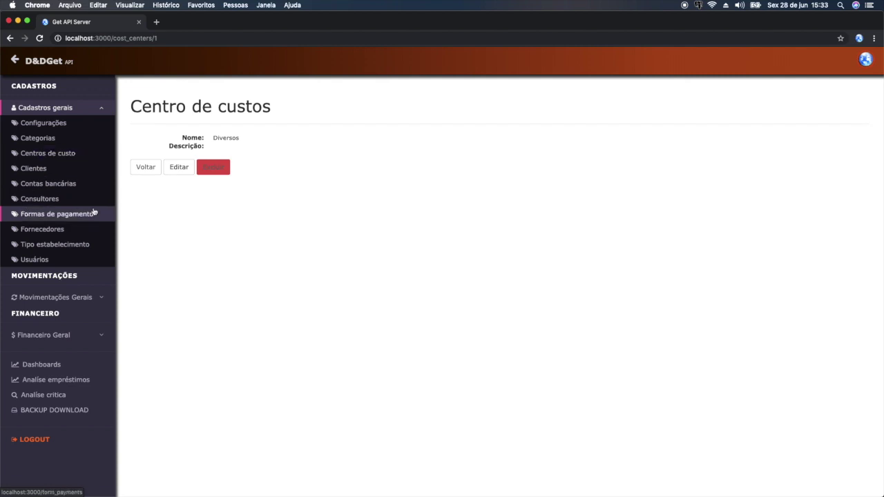
left_click(50, 205)
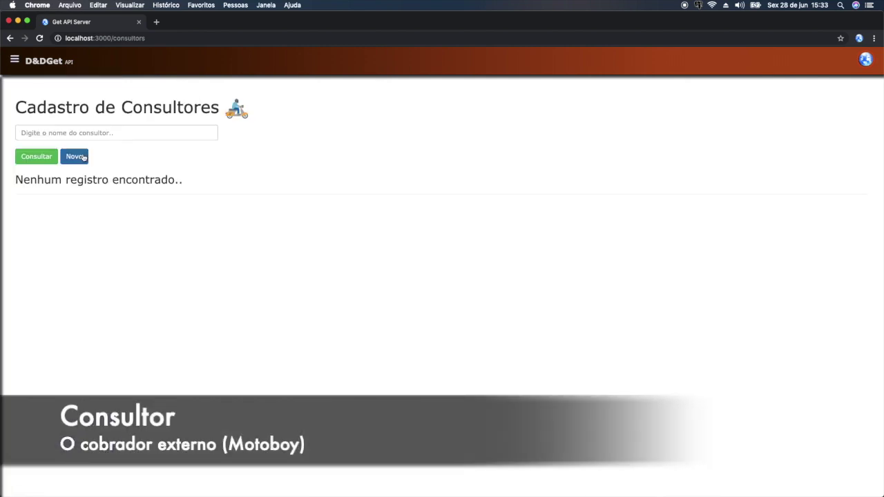
left_click(83, 158)
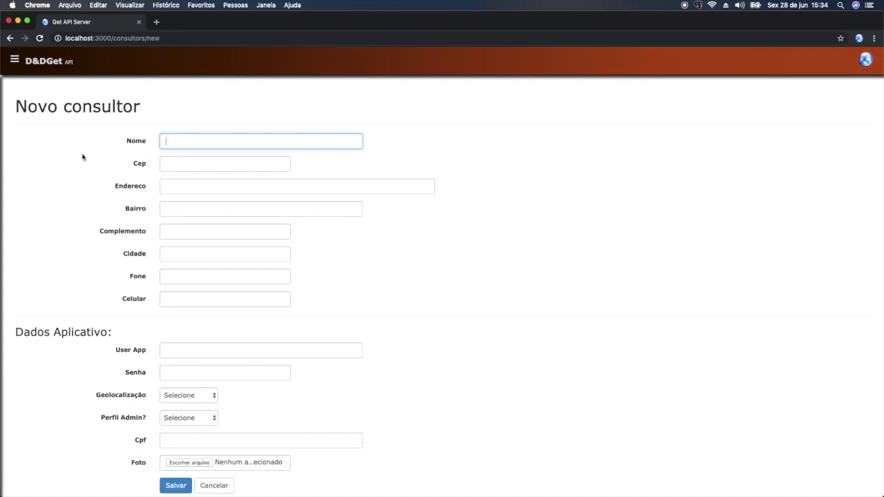
type("Motoboy")
left_click(167, 164)
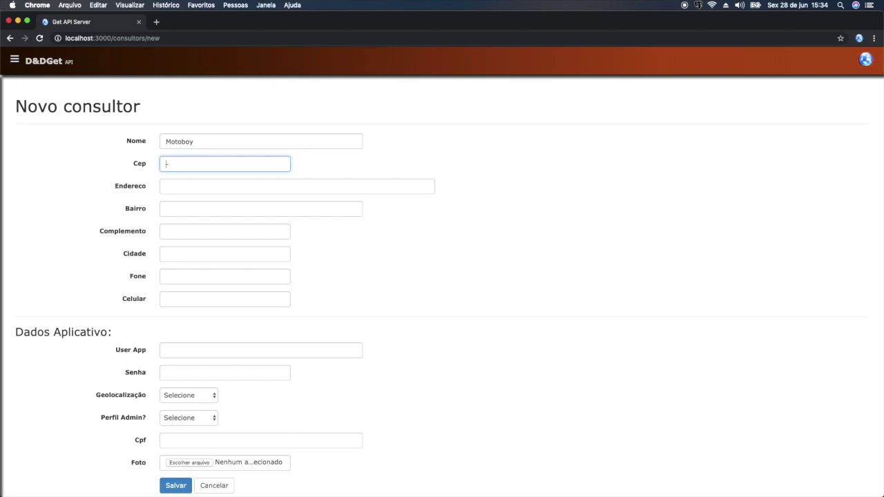
type("09950-000")
- Fill in the consultant's address number, complement 'casa', phone and mobile numbers
key("Tab")
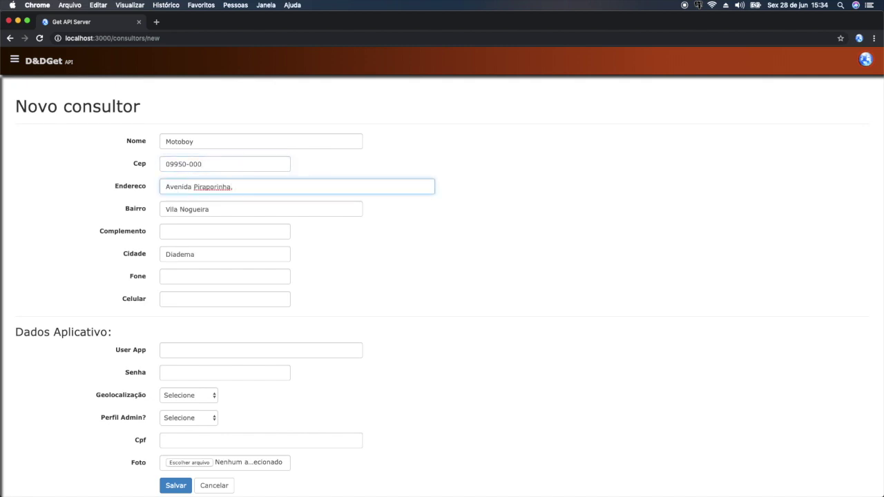
type("1000")
key("Tab")
key("Tab")
type("casa")
key("Tab")
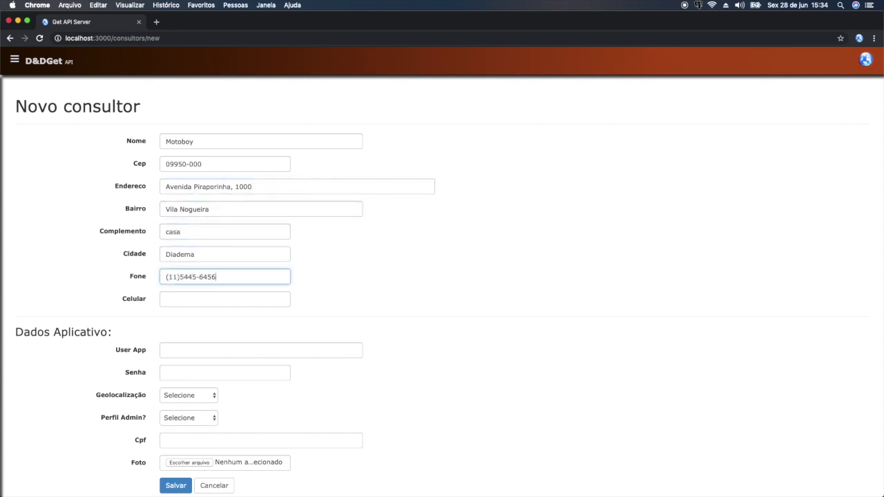
key("Tab")
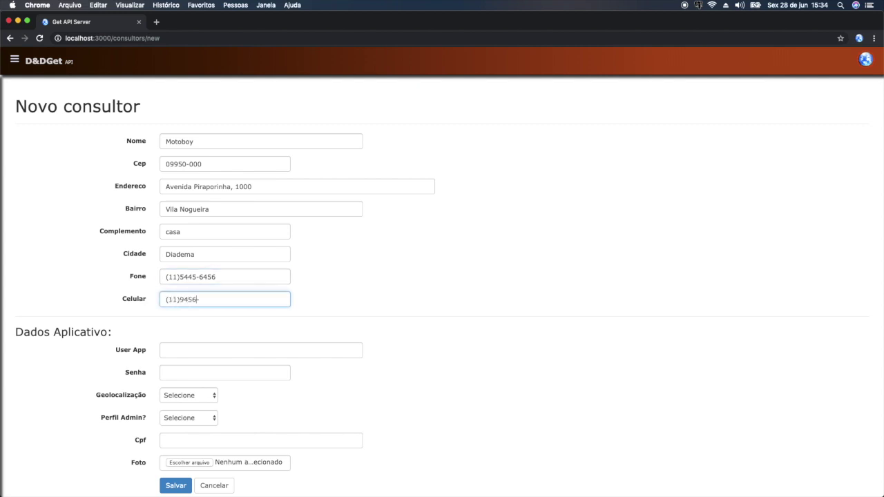
key("Tab")
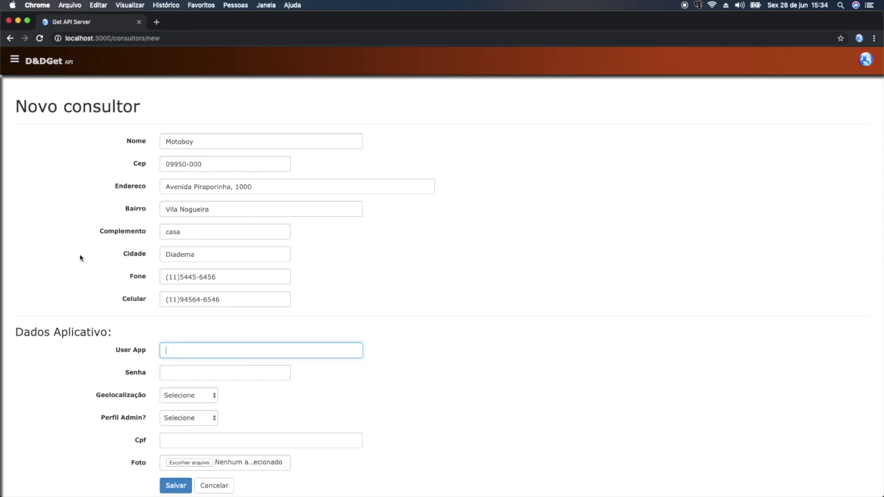
scroll(81, 259, "down", 1)
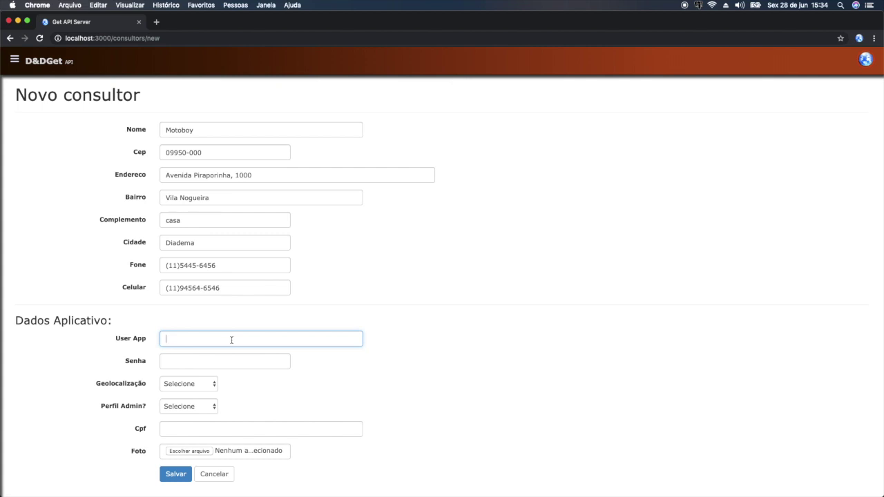
- Give the consultant the app username motoboy and an app password
type("motoboy")
left_click(225, 362)
type("123")
key("Tab")
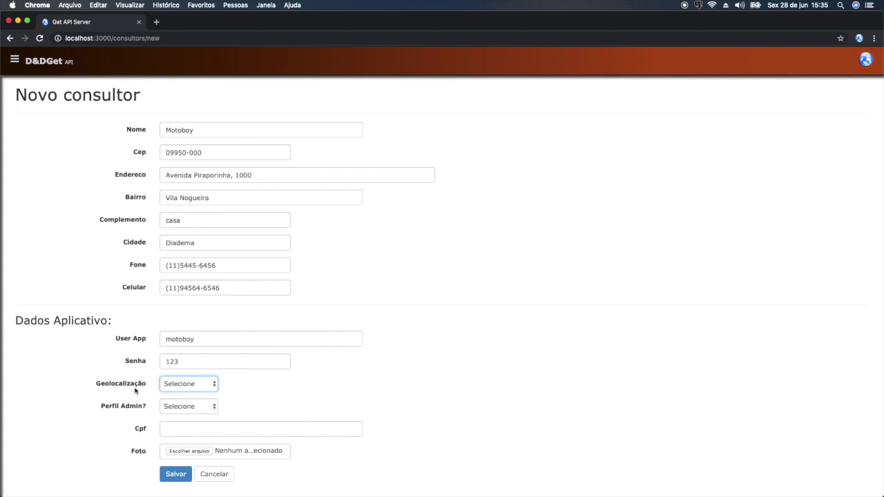
- Set Geolocalização to Não for the consultant
left_click(172, 385)
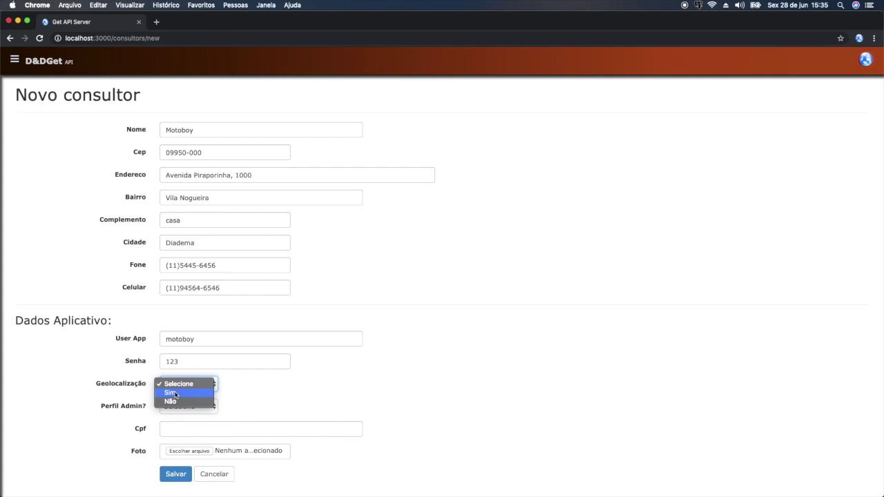
left_click(176, 393)
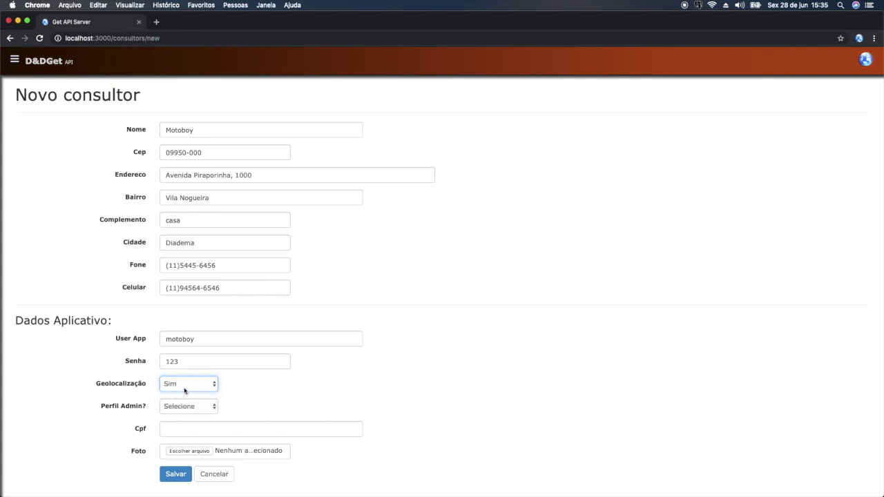
left_click_drag(218, 130, 161, 130)
left_click(423, 278)
left_click(207, 385)
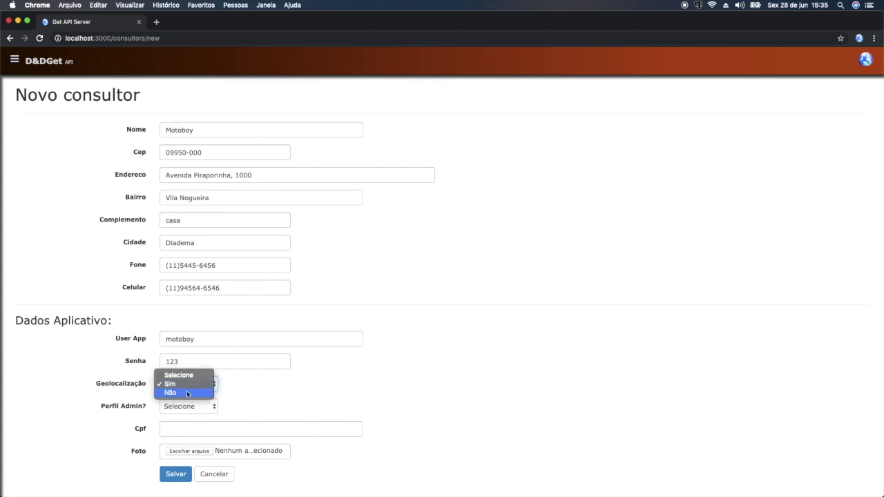
left_click(187, 394)
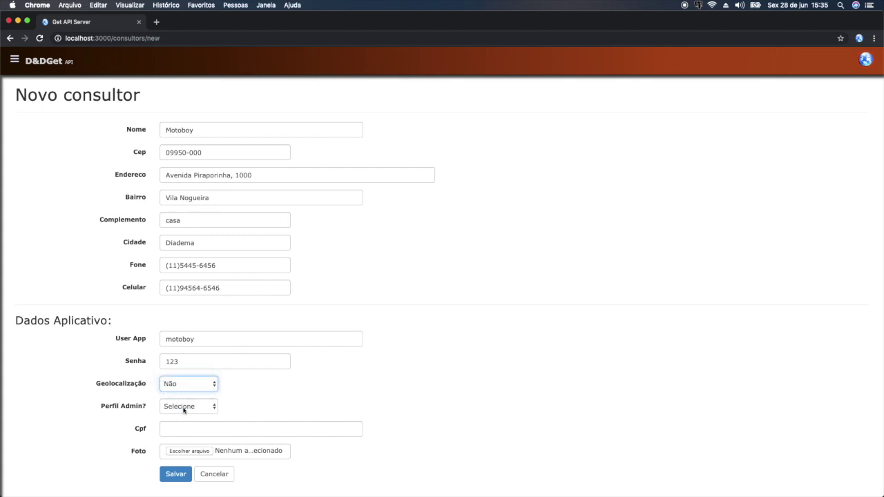
- Open the Perfil Admin? choices and highlight its label
left_click(183, 408)
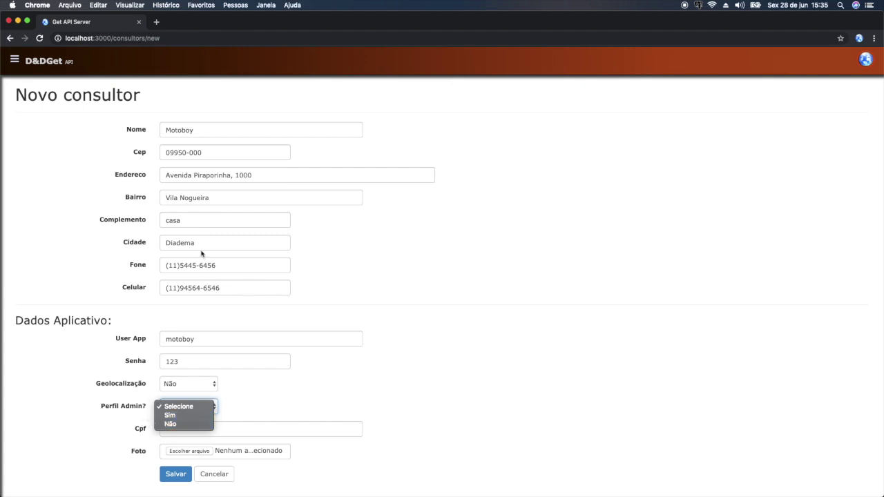
left_click(129, 410)
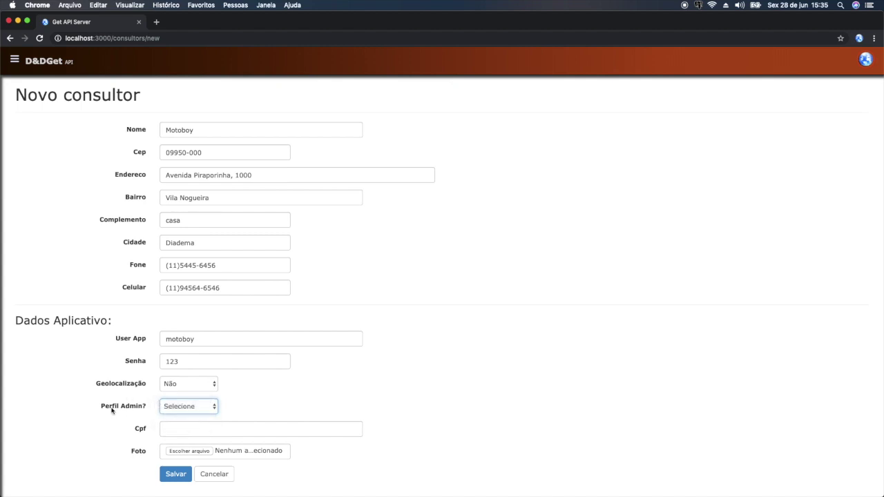
double_click(105, 407)
left_click_drag(134, 416, 143, 415)
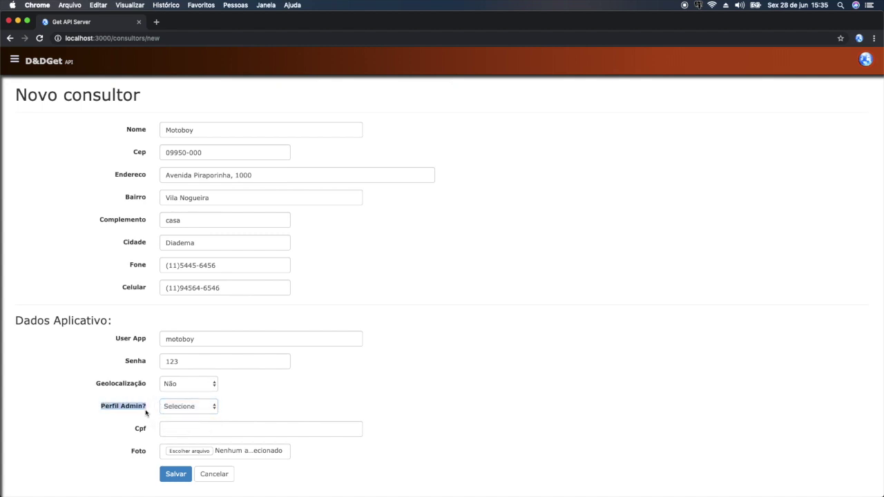
left_click(185, 408)
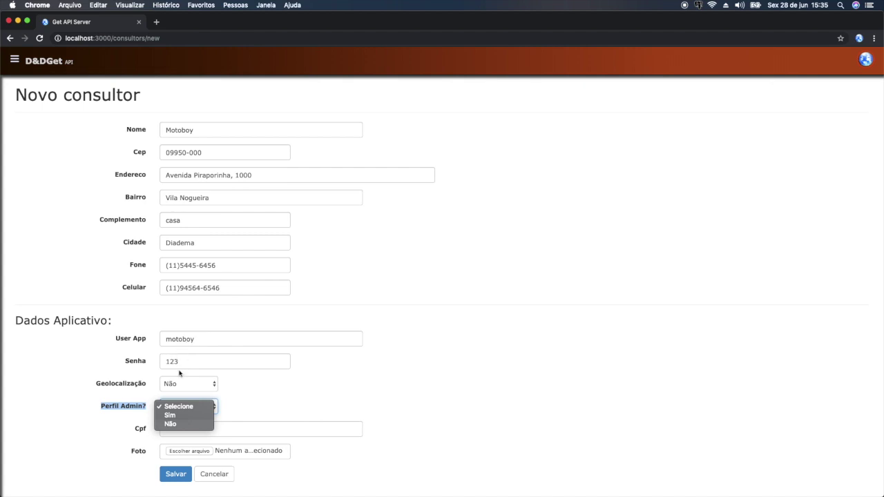
- Set Perfil Admin? to Não, enter the consultant's CPF, and save the Motoboy record
left_click(173, 417)
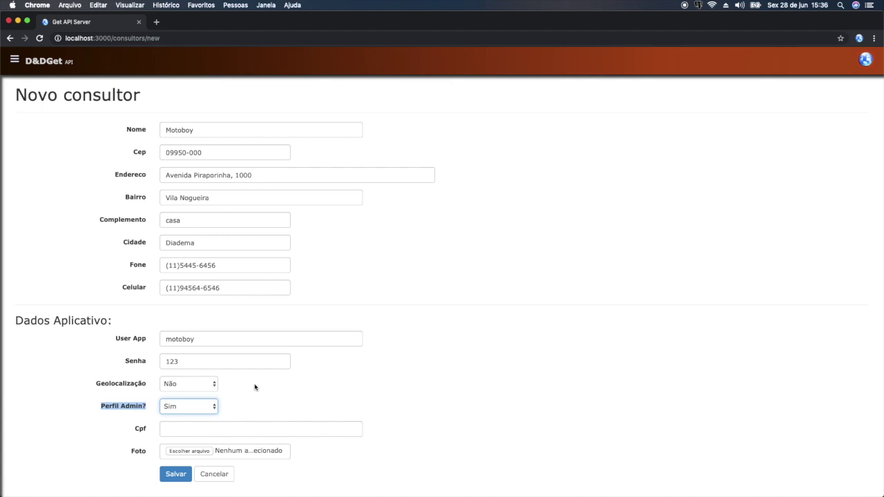
left_click(254, 387)
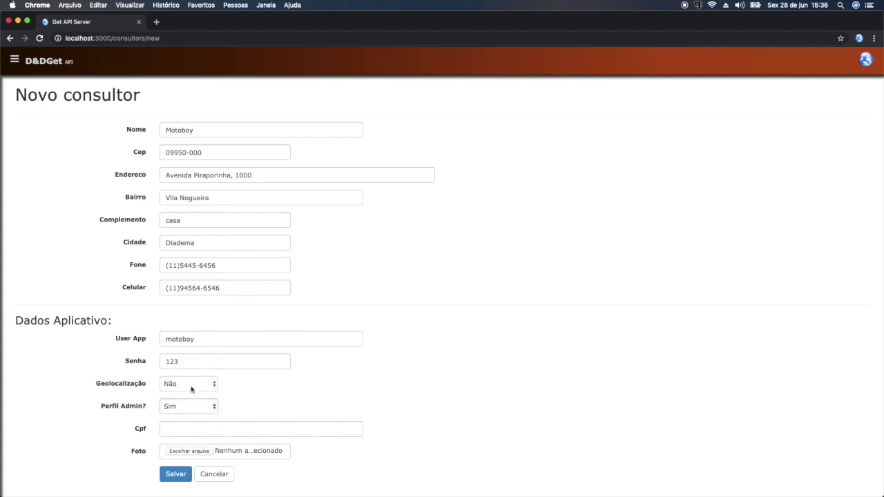
left_click(195, 407)
left_click(181, 416)
left_click(193, 432)
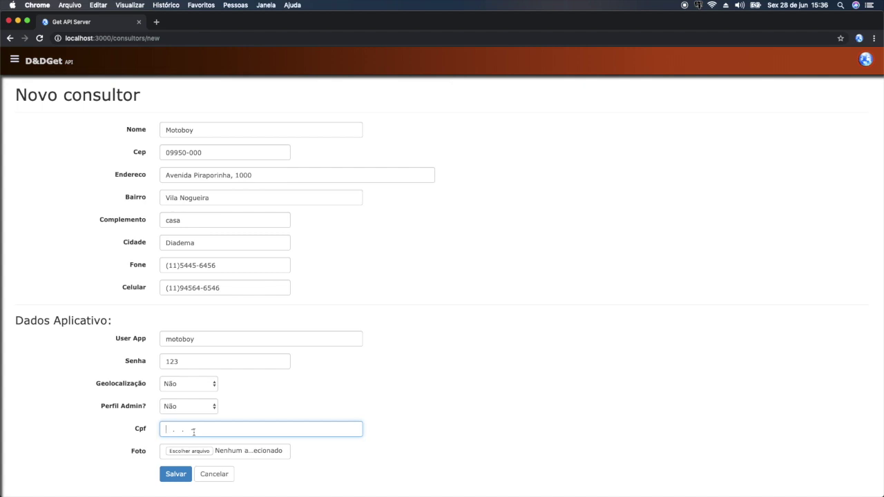
left_click(174, 475)
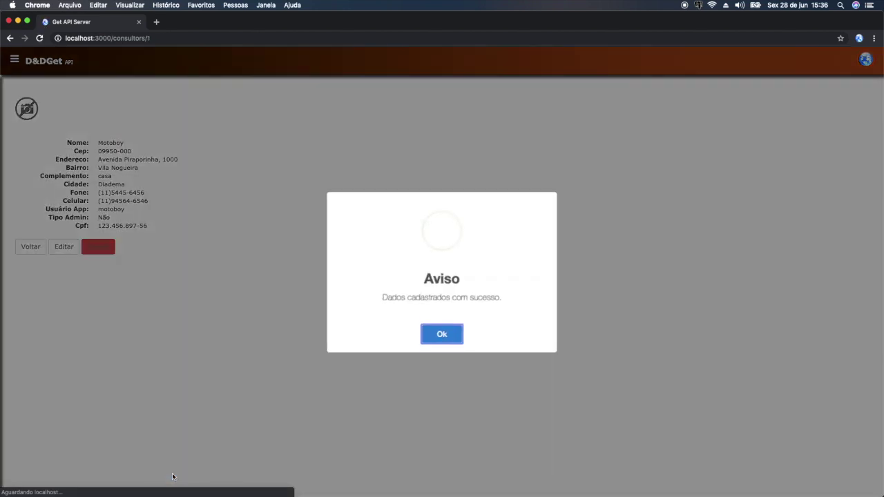
- Dismiss the notice and start a new entry in Formas de pagamento
left_click(446, 334)
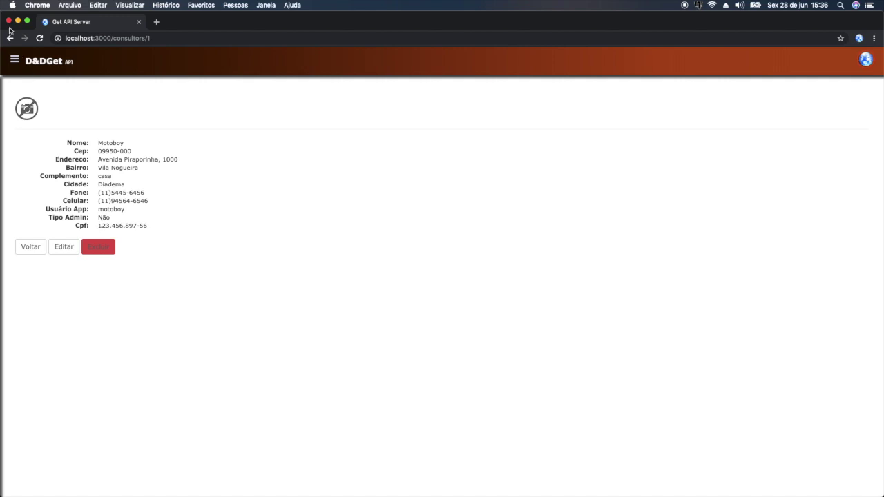
left_click(14, 60)
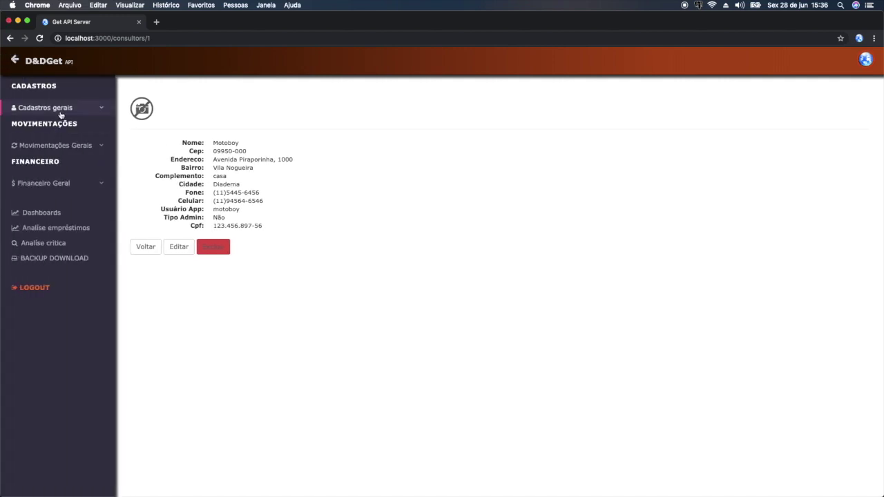
left_click(61, 111)
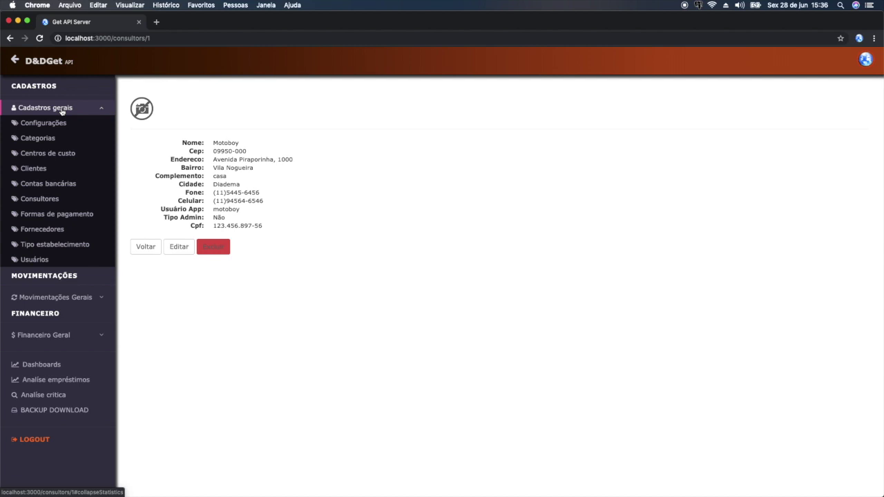
left_click(45, 217)
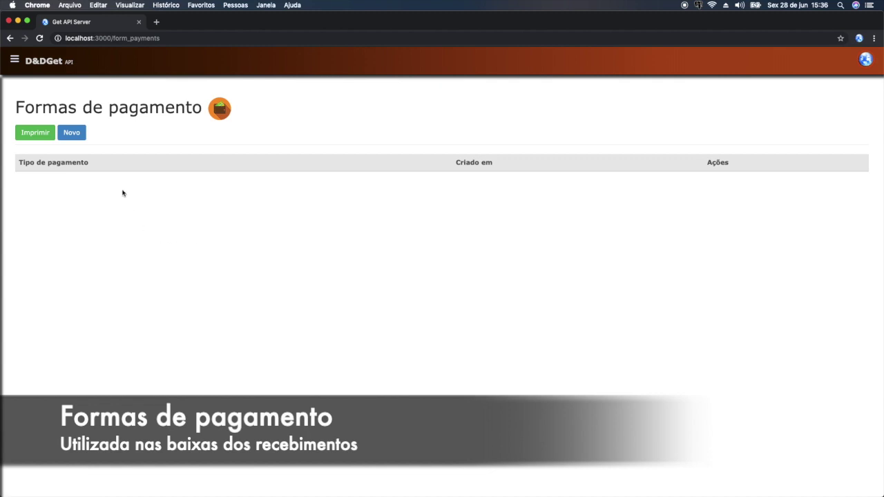
left_click(65, 134)
left_click(228, 143)
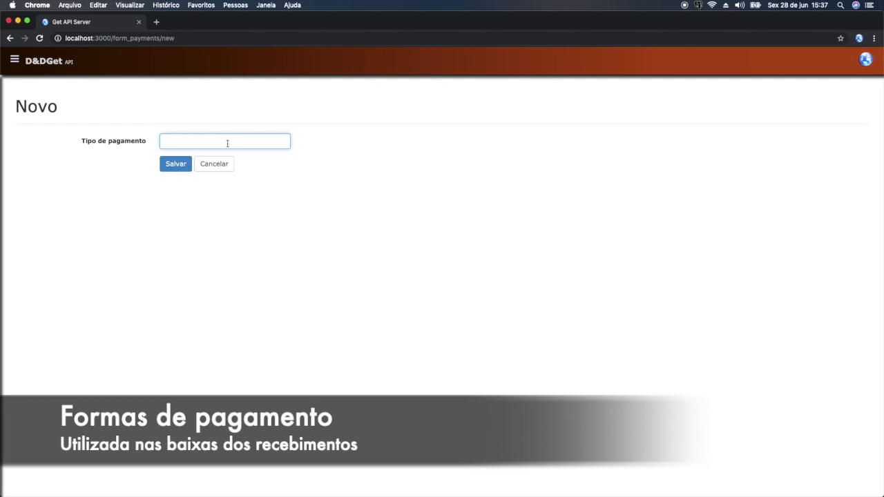
- Save Cheque as a payment type and return to the payment methods list
type("Cheque")
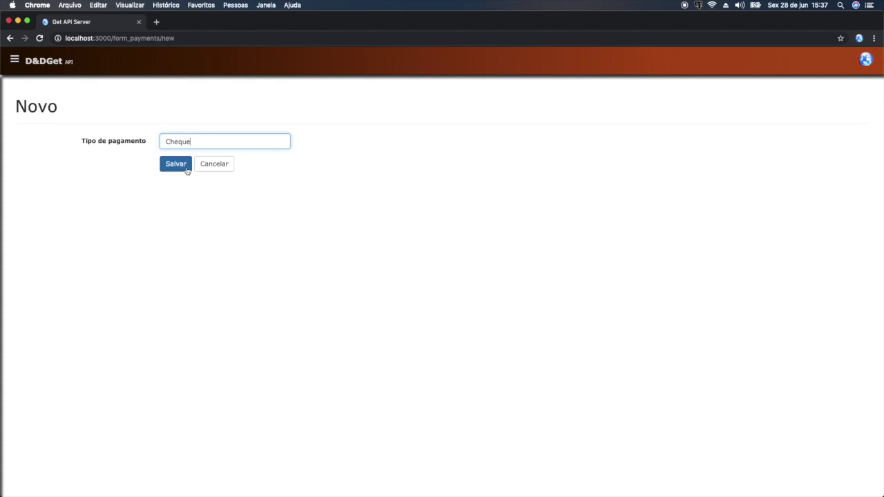
left_click(186, 169)
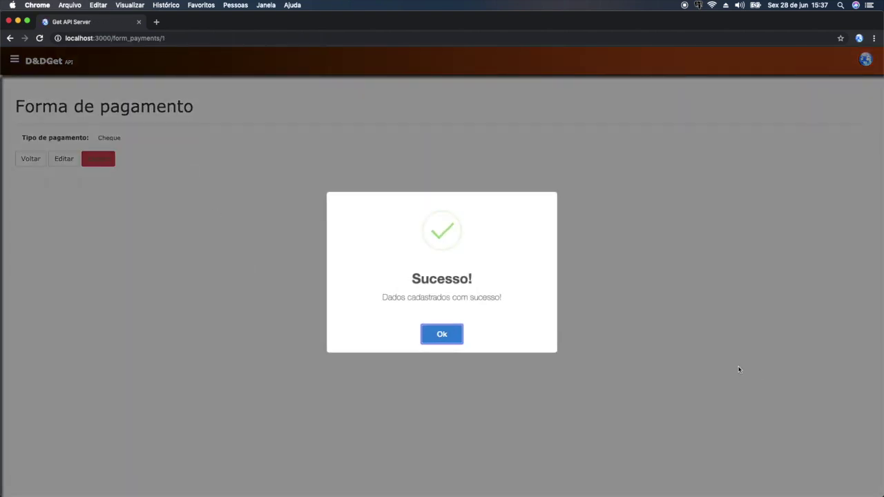
left_click(454, 336)
left_click(31, 159)
left_click(73, 132)
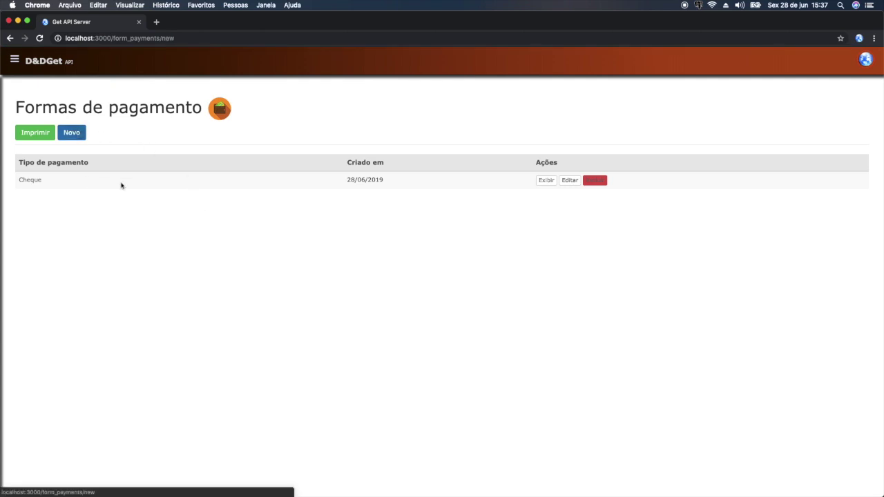
- Save Transferencia bancária as a payment method and return to the list
type("Transfern")
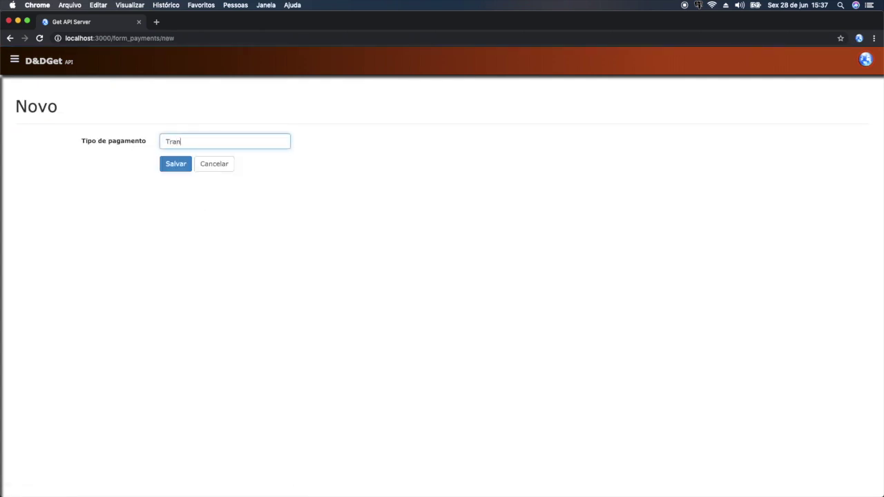
type("ncia banacária")
left_click(170, 170)
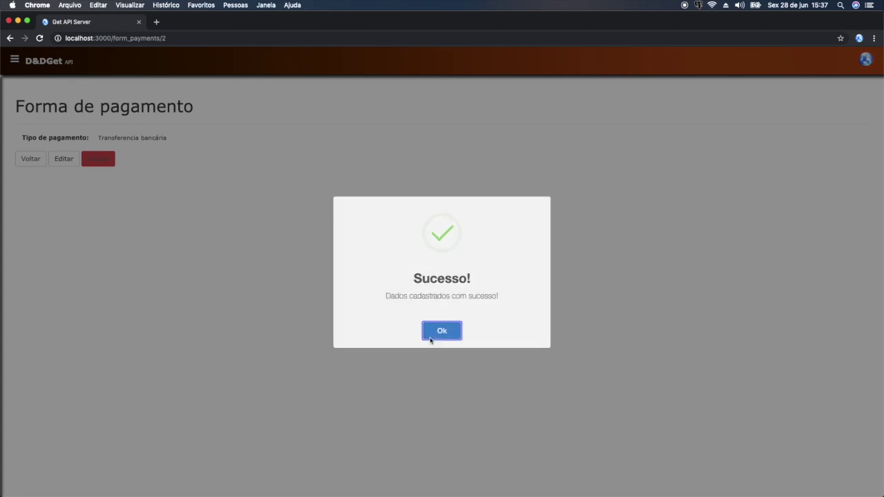
left_click(431, 339)
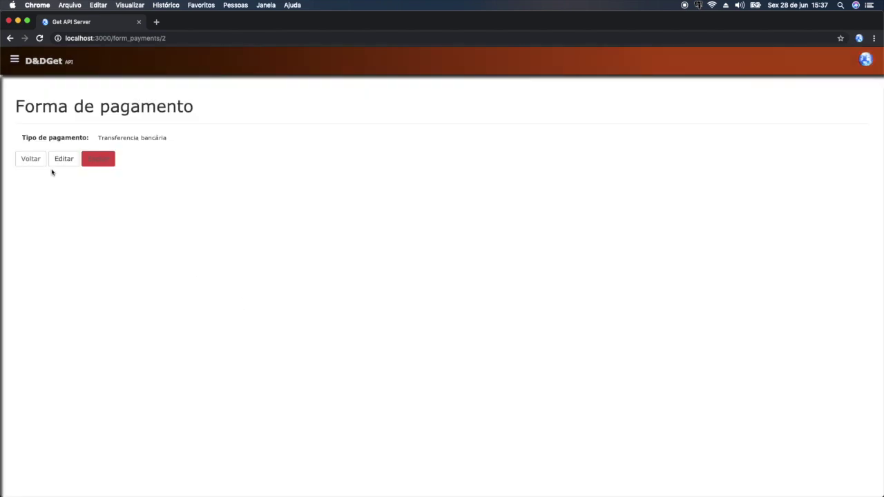
left_click(33, 156)
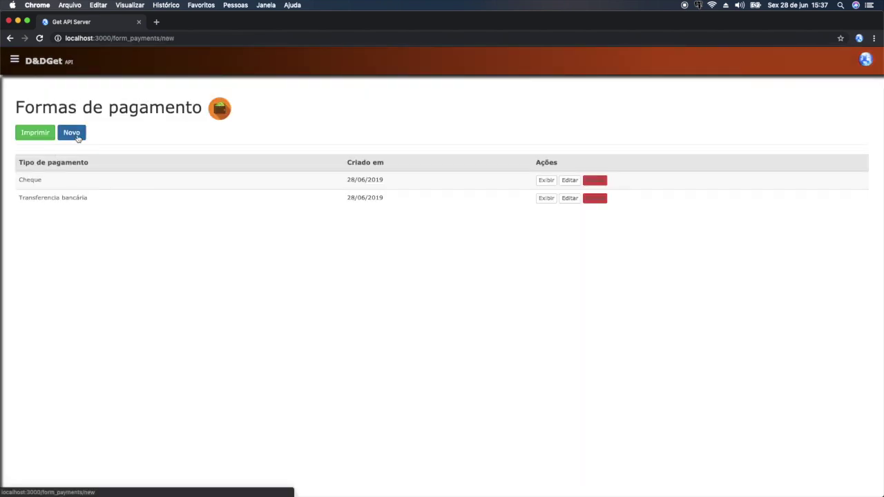
- Add Dinheiro as a third payment method and return to the list
left_click(78, 134)
type("Dinheiro")
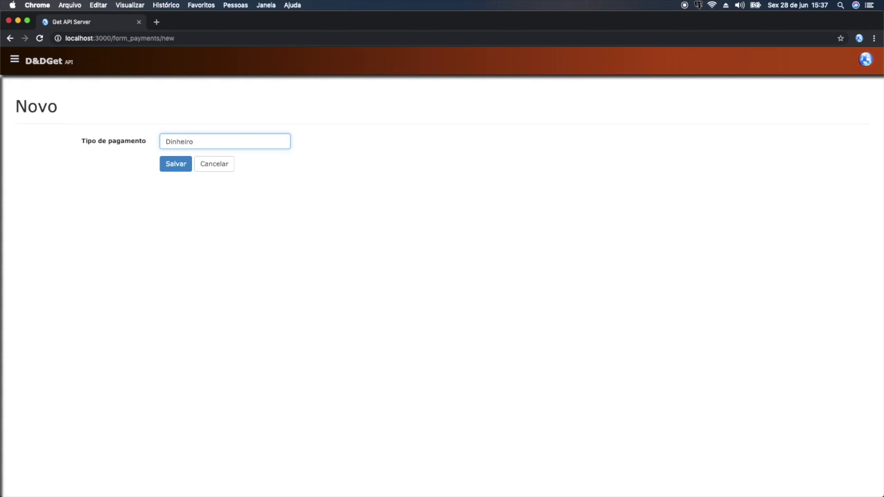
left_click(183, 165)
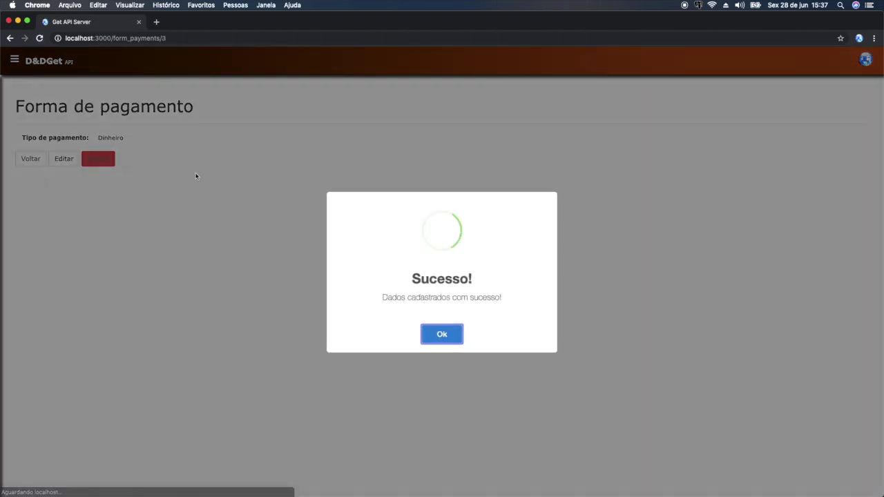
key("Return")
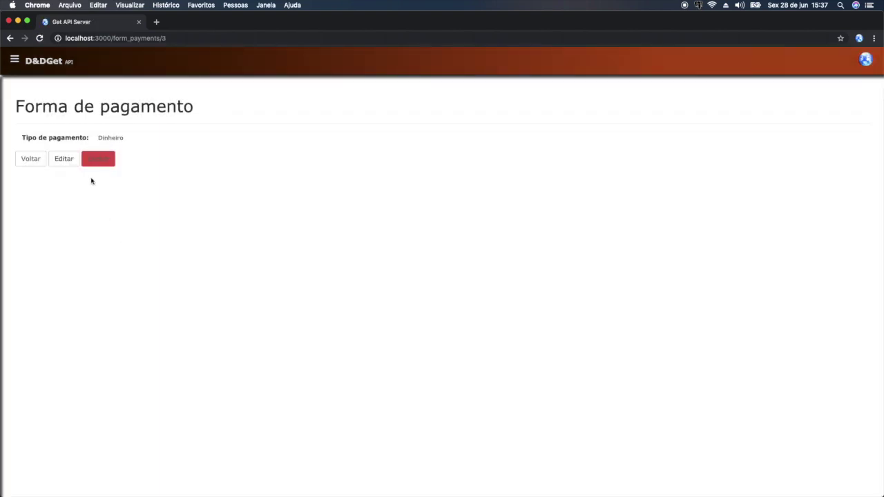
left_click(33, 157)
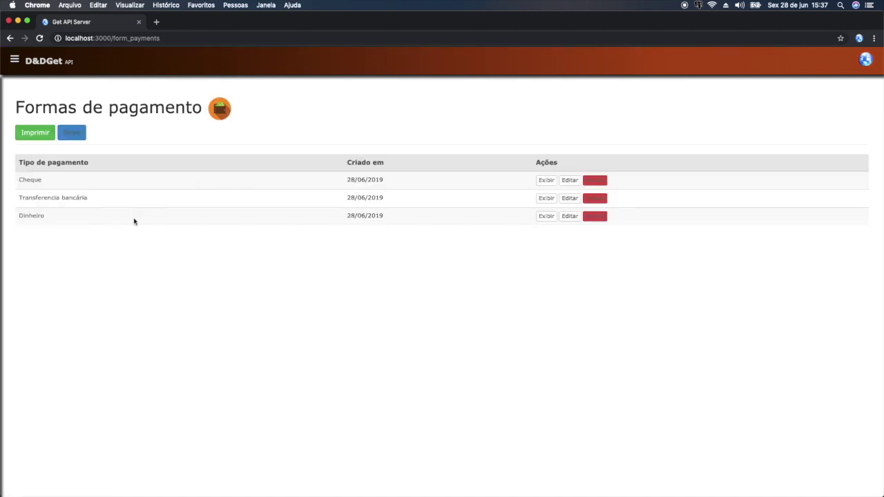
left_click(14, 60)
left_click(61, 110)
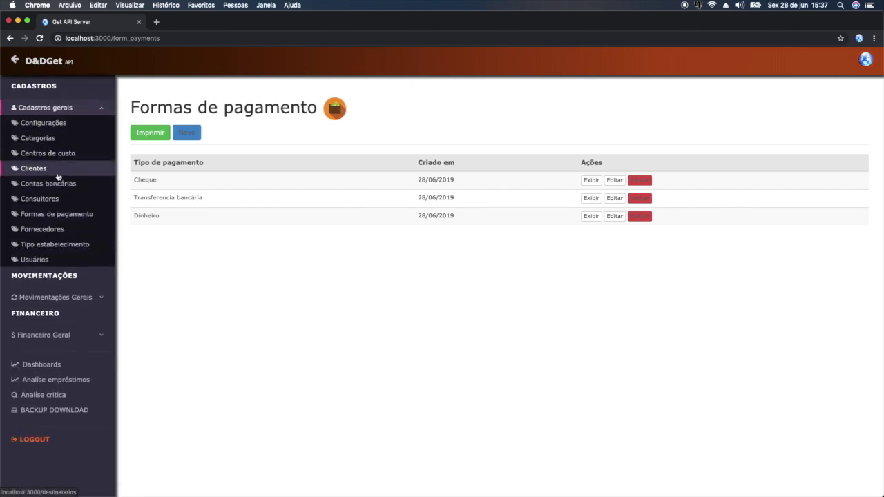
- Add Bar as a new establishment type and save it
left_click(69, 247)
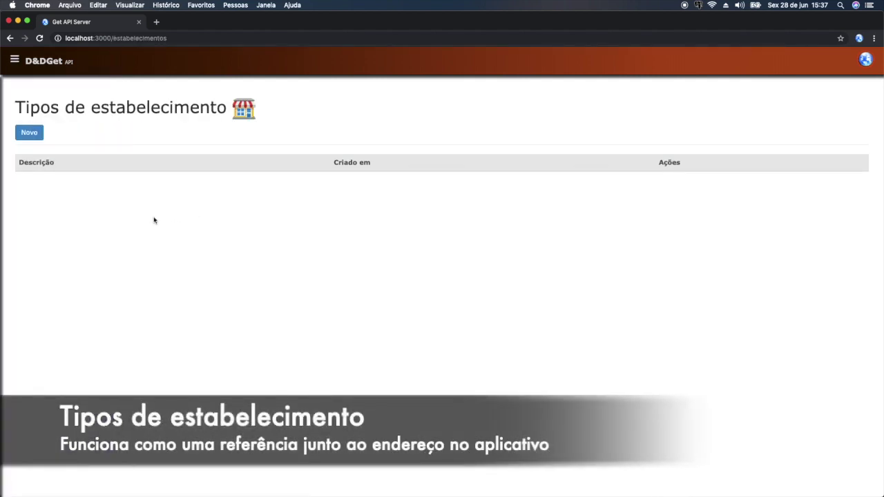
left_click(41, 140)
left_click(193, 143)
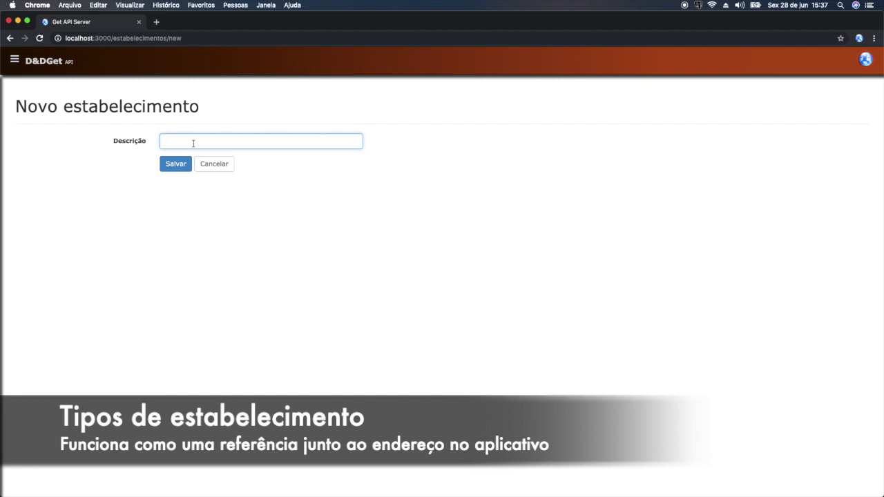
type("Bar")
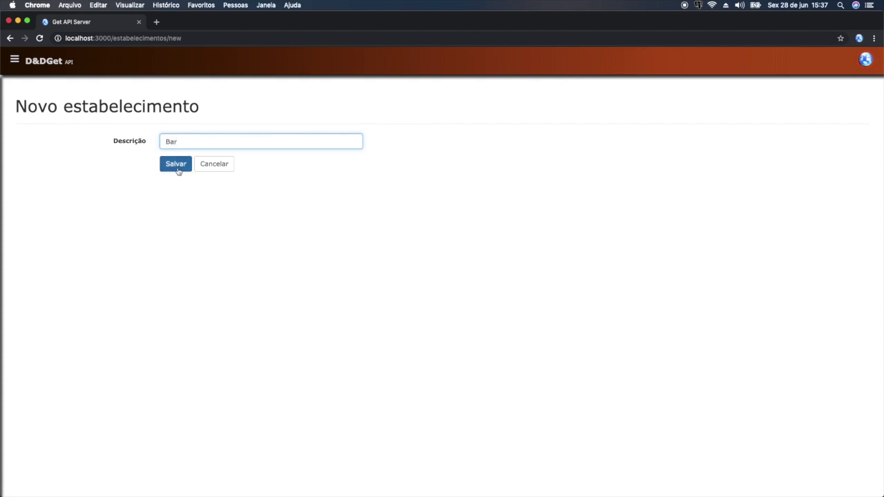
left_click(177, 170)
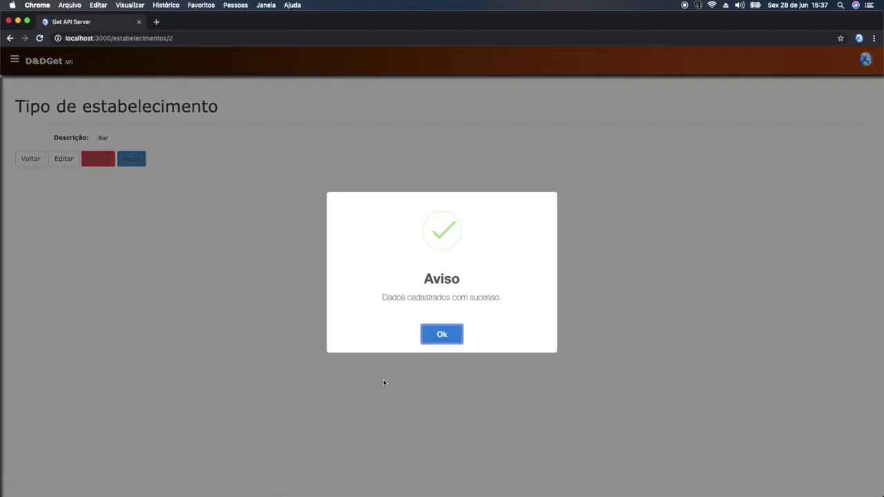
left_click(443, 334)
left_click(30, 159)
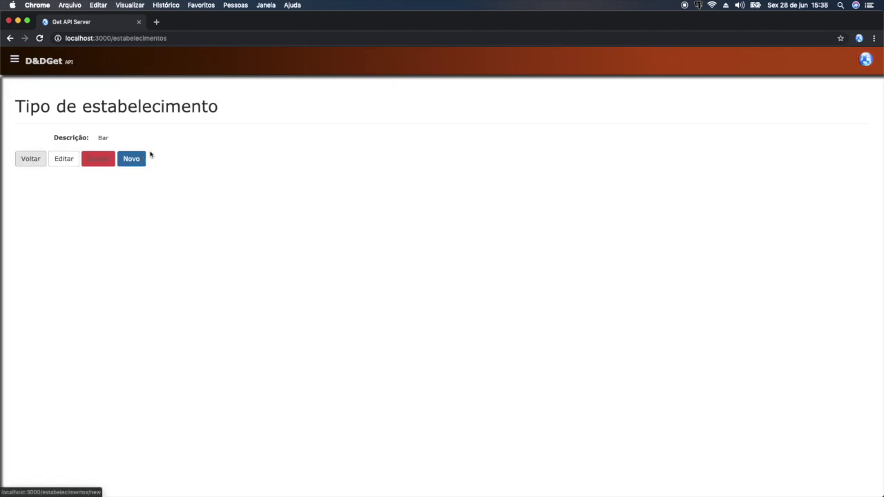
- Add Pizzaria as a second establishment type and save it
left_click(29, 133)
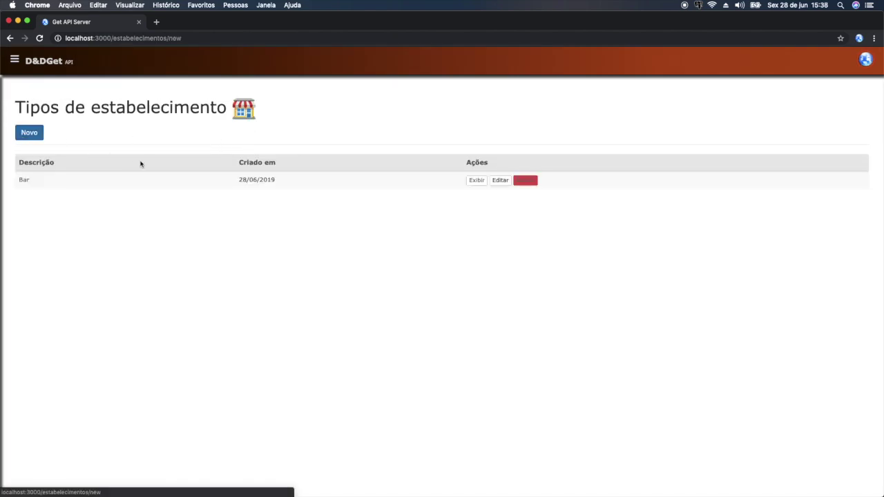
left_click(272, 139)
type("p")
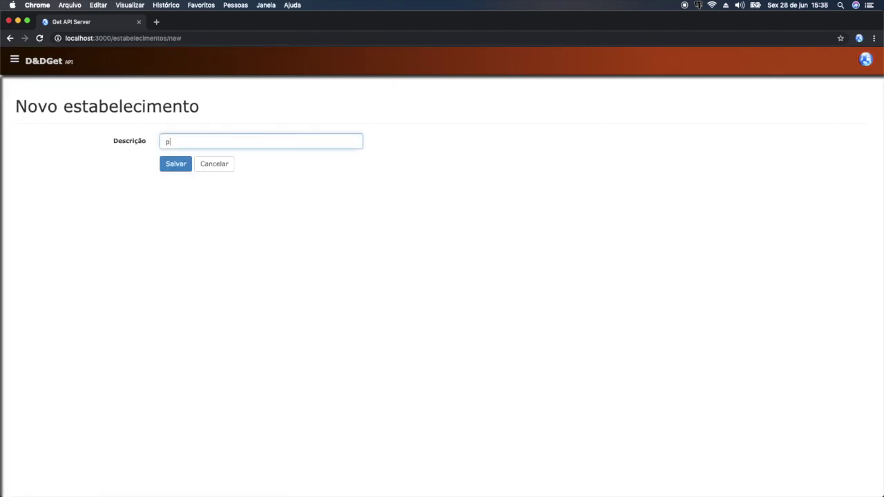
type("iz")
key("BackSpace")
type("izzaria")
left_click(175, 164)
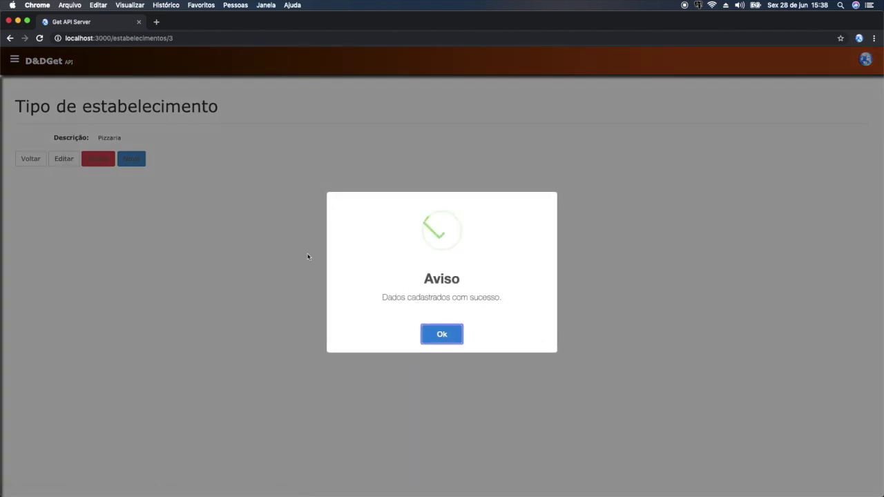
left_click(442, 339)
left_click(33, 163)
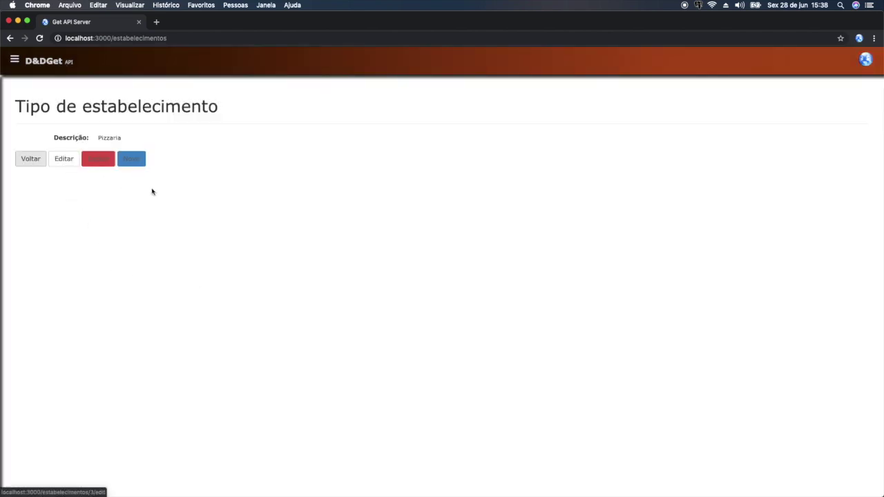
- Add Restaurante as a third establishment type and return to the list
left_click(40, 138)
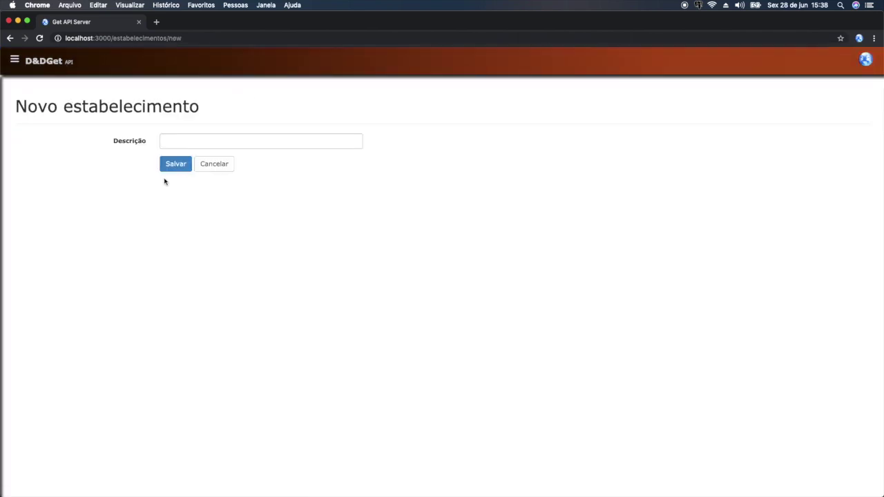
left_click(206, 139)
type("Restaurante")
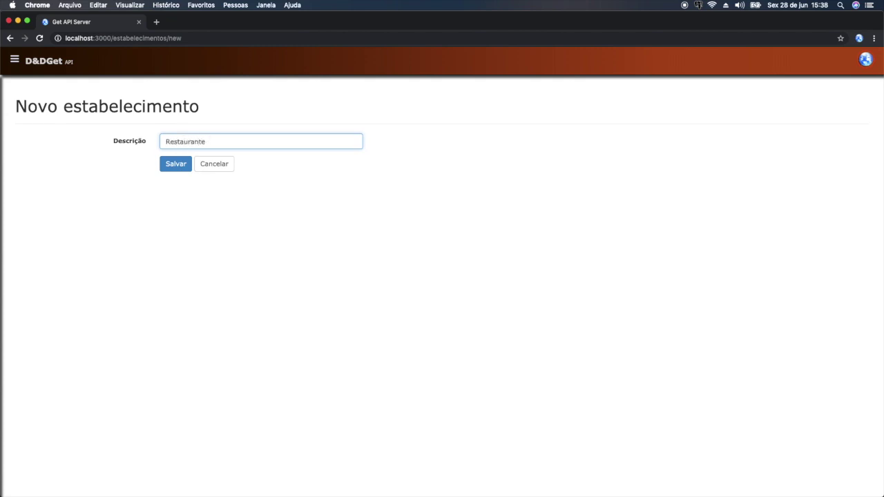
left_click(168, 172)
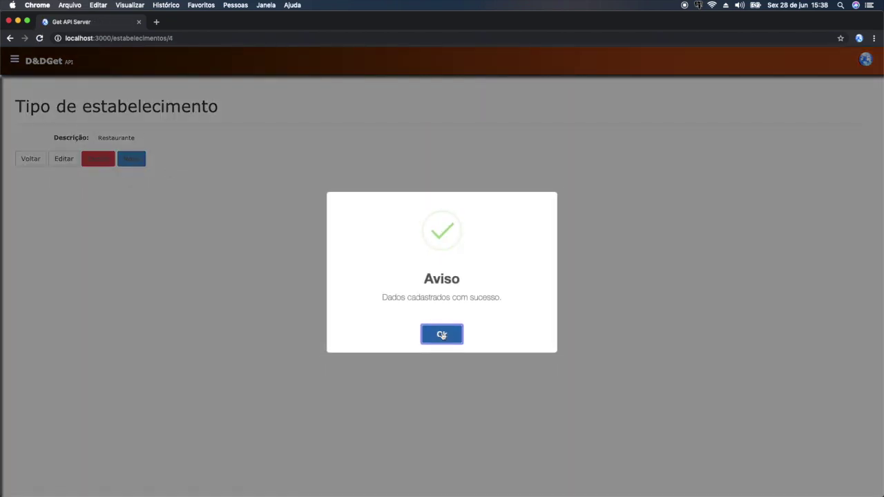
left_click(443, 336)
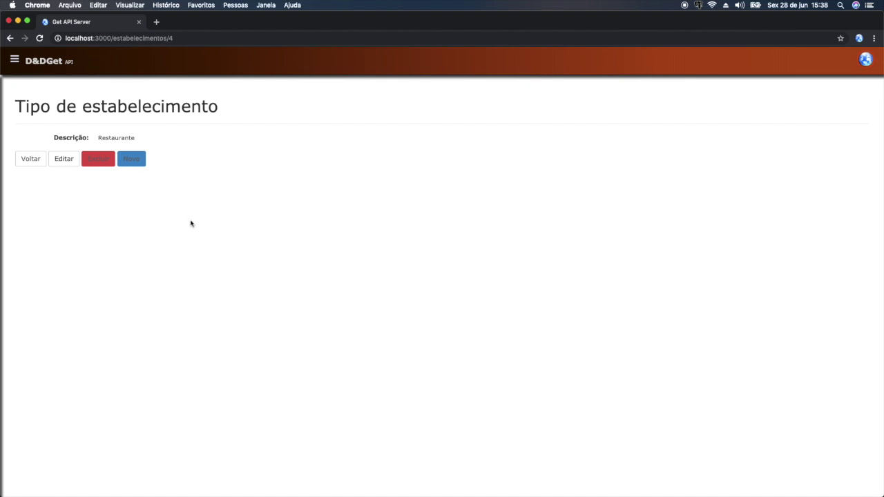
left_click(44, 162)
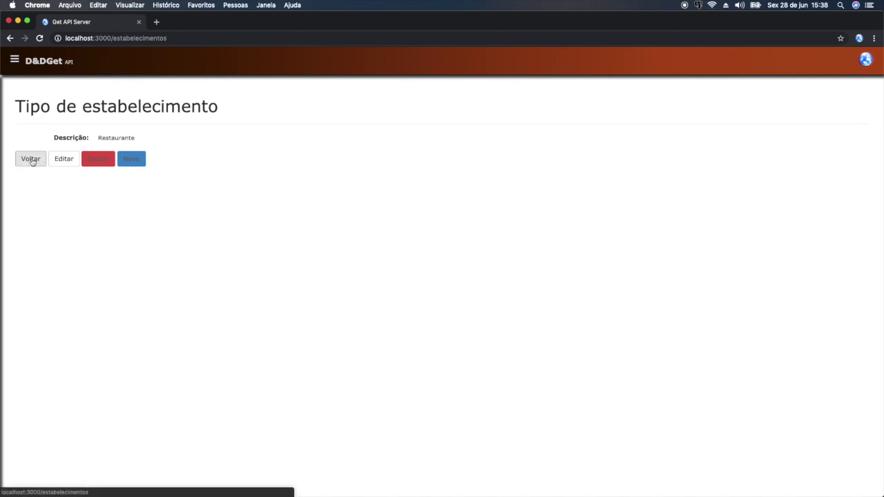
- Go to Movimentações Gerais > Empréstimos in the sidebar and start a Novo empréstimo
left_click(14, 60)
left_click(61, 111)
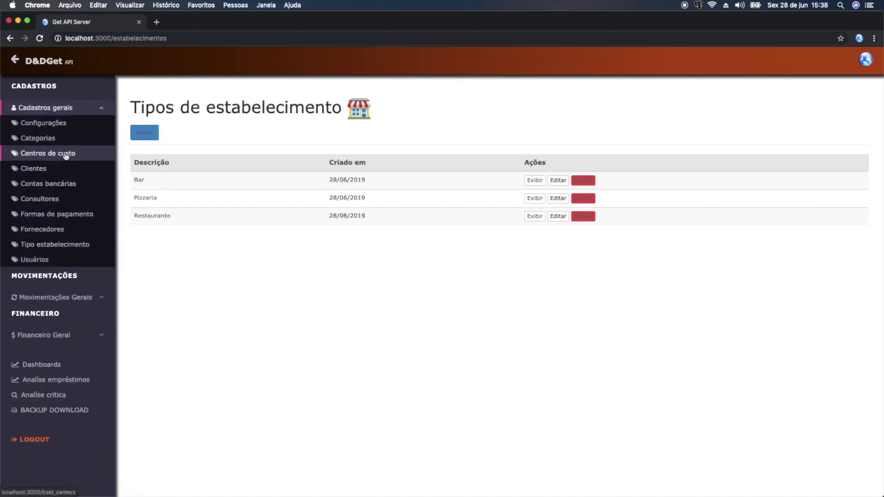
left_click(76, 298)
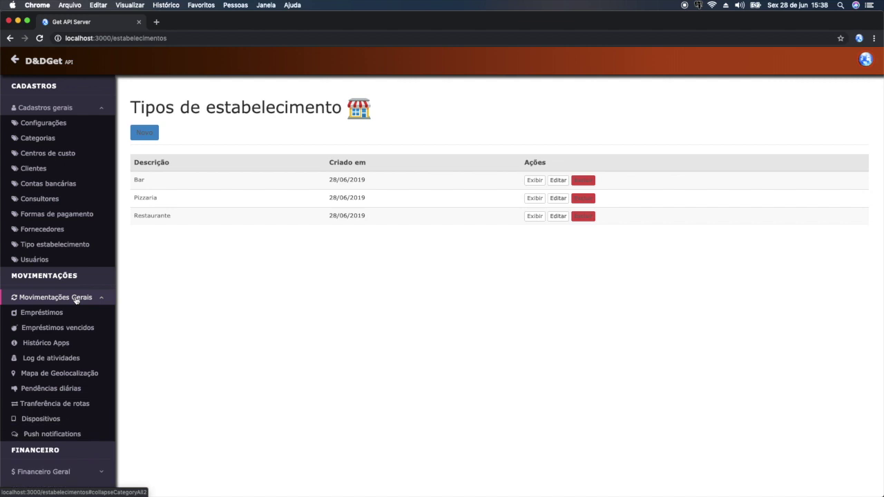
left_click(57, 314)
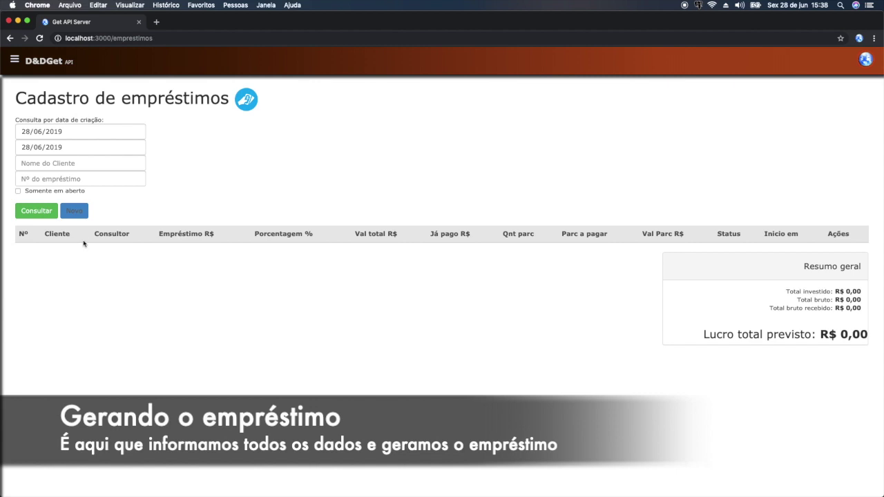
left_click(76, 211)
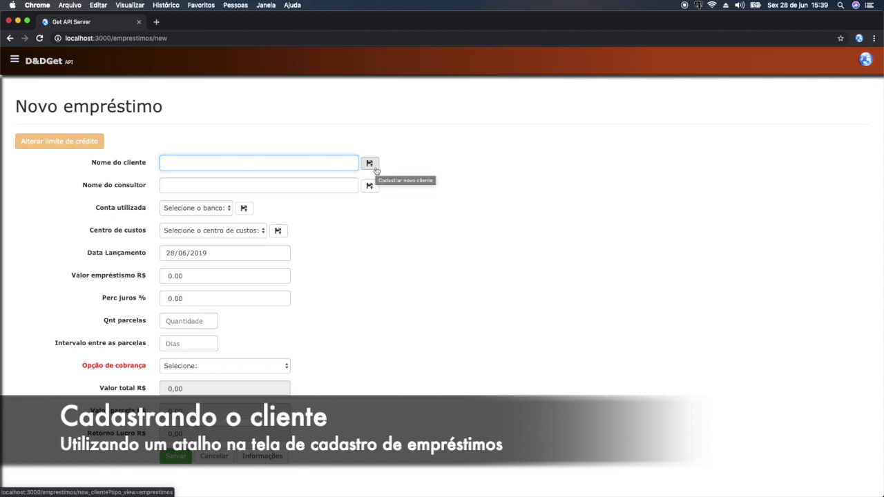
- Start a new client with status Ativo and establishment Bar, and enter the client's name
left_click(375, 168)
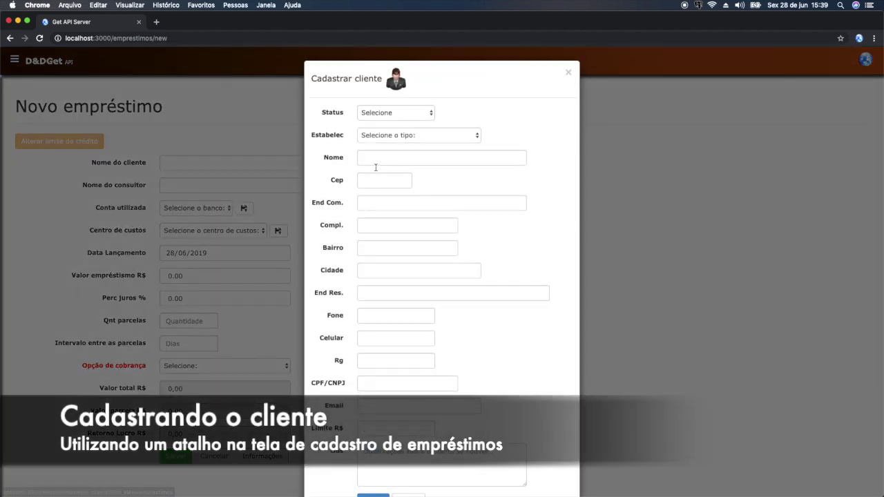
left_click(415, 113)
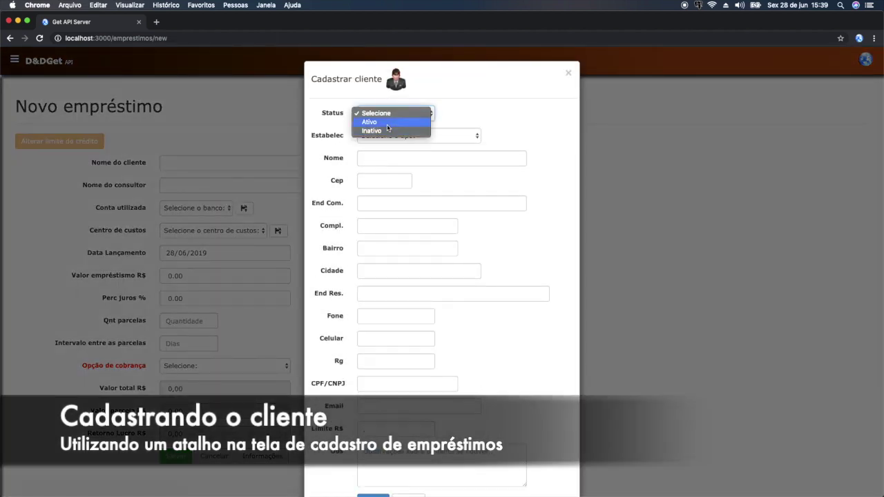
left_click(408, 124)
left_click(467, 136)
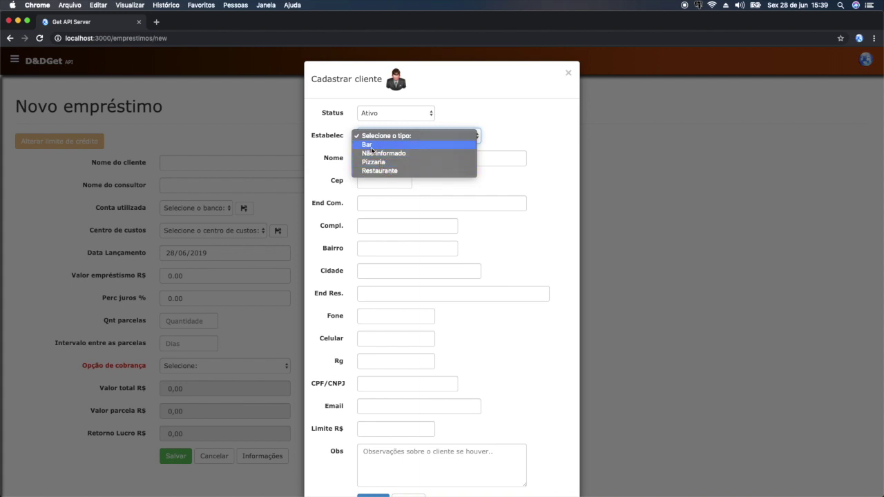
left_click(371, 145)
left_click(394, 156)
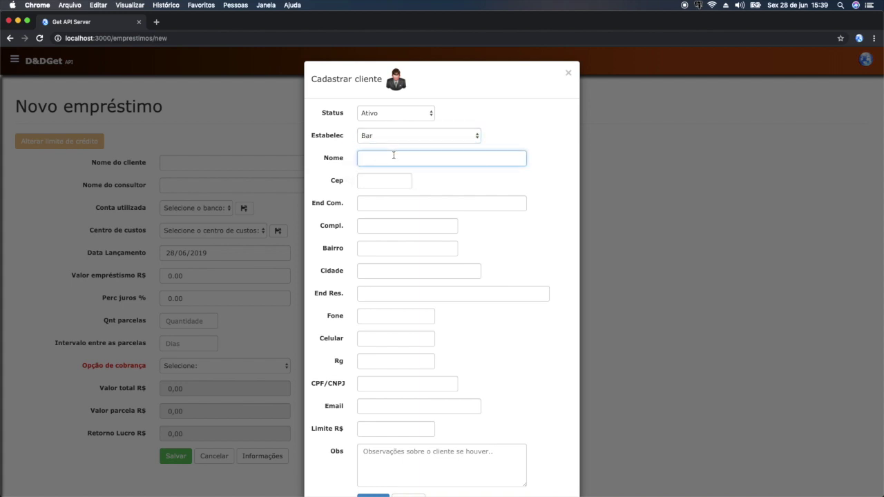
type("João da Silva")
- Fill in the client's postal code, street number, complement and residential address
left_click(384, 181)
type("099")
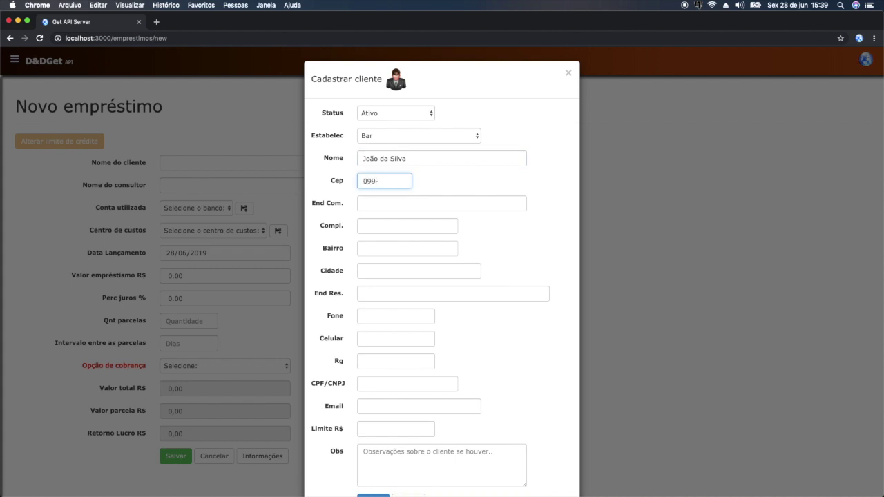
type("60-000")
key("Tab")
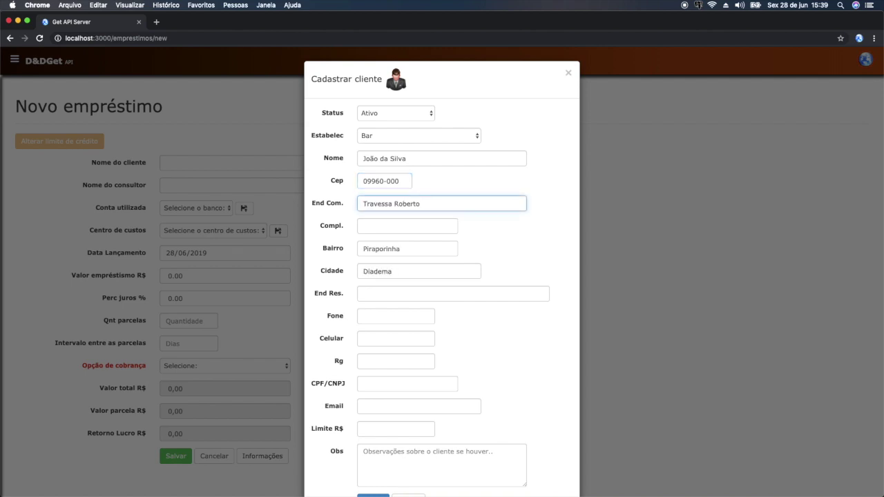
type(", 50")
key("Tab")
type("casa")
key("Tab")
key("Tab")
key("Tab")
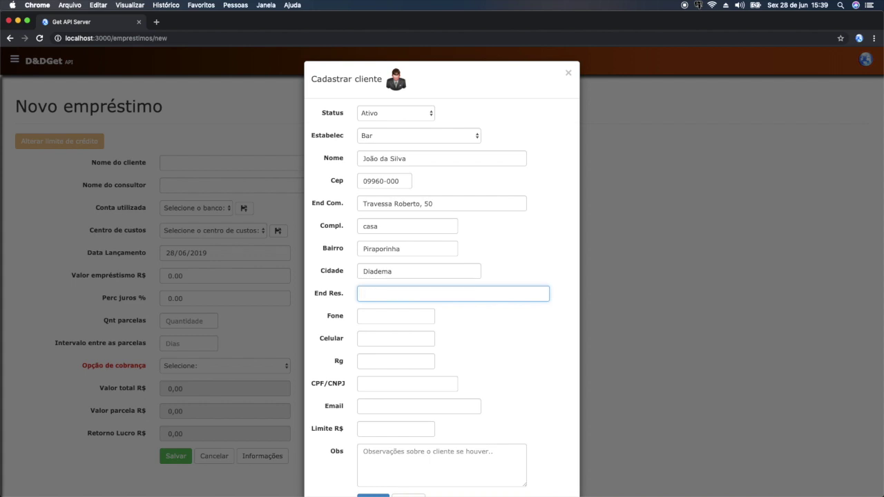
type("o mesmo")
- Enter the client's landline, mobile phone and CPF number
key("Tab")
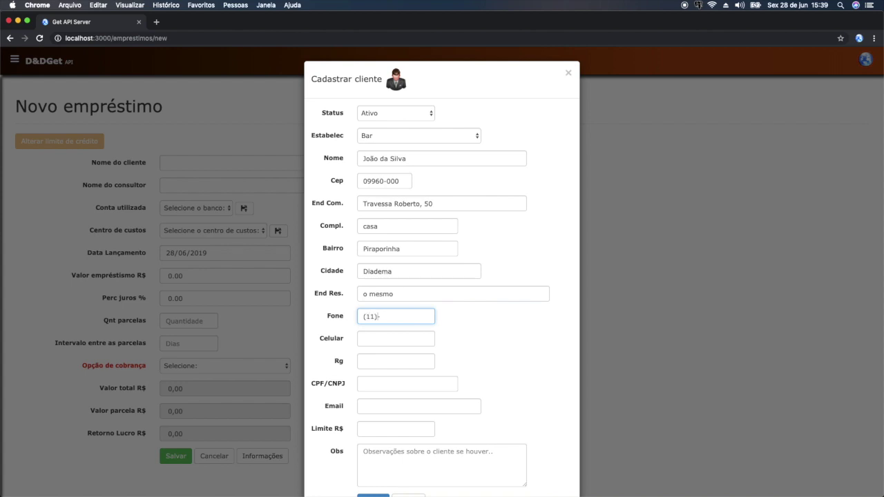
key("Tab")
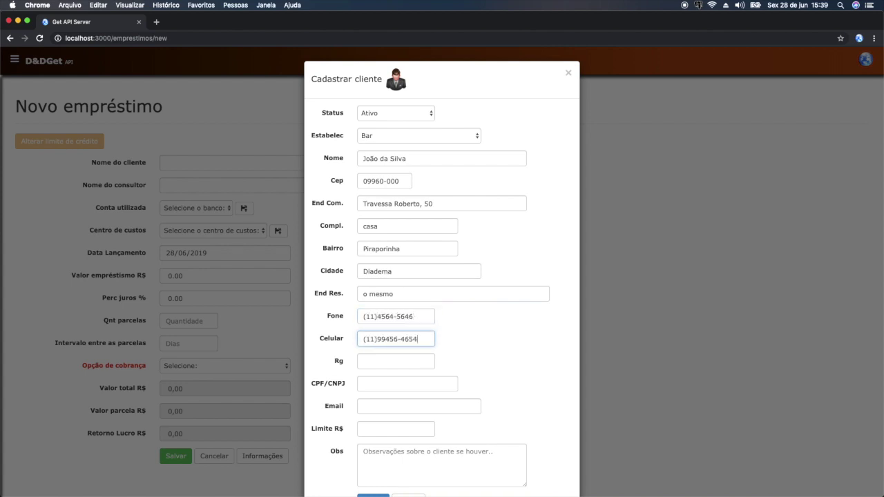
type("123121321231")
key("Tab")
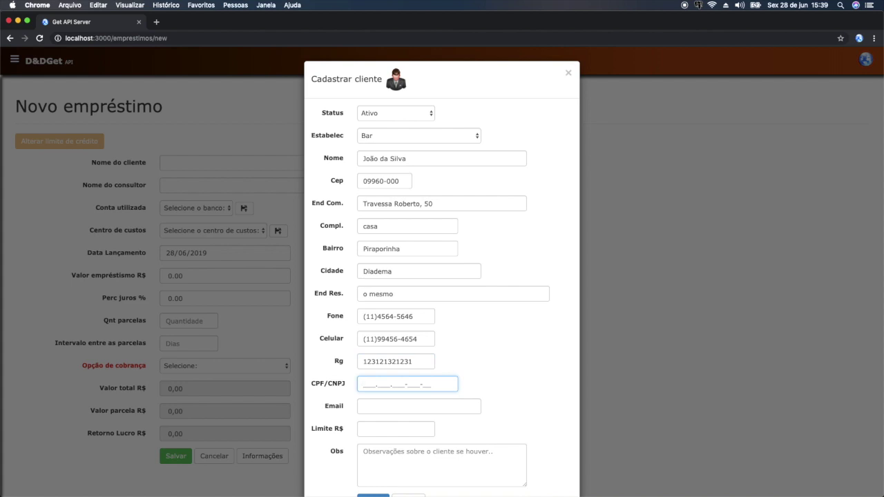
type("12345678921")
key("Tab")
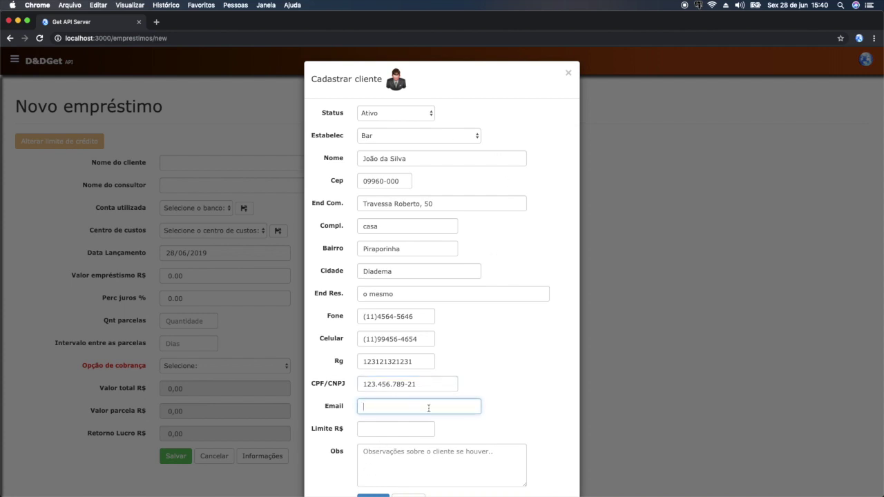
- Set the client's Limite R$ to 1000.00, keep status Ativo, and save the client
scroll(384, 225, "down", 3)
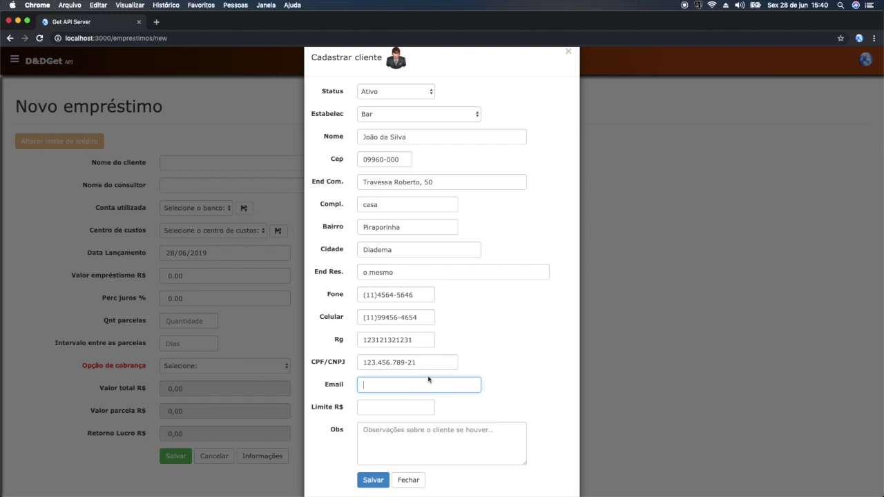
left_click(415, 409)
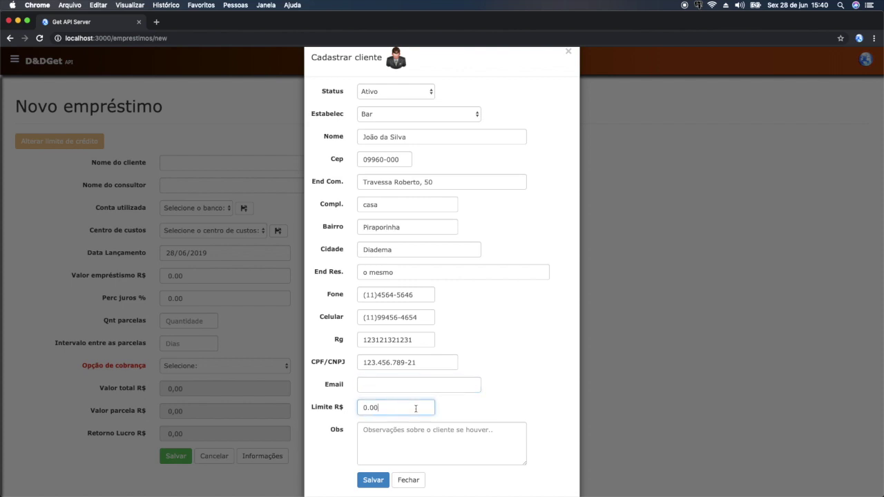
type("100000")
key("Tab")
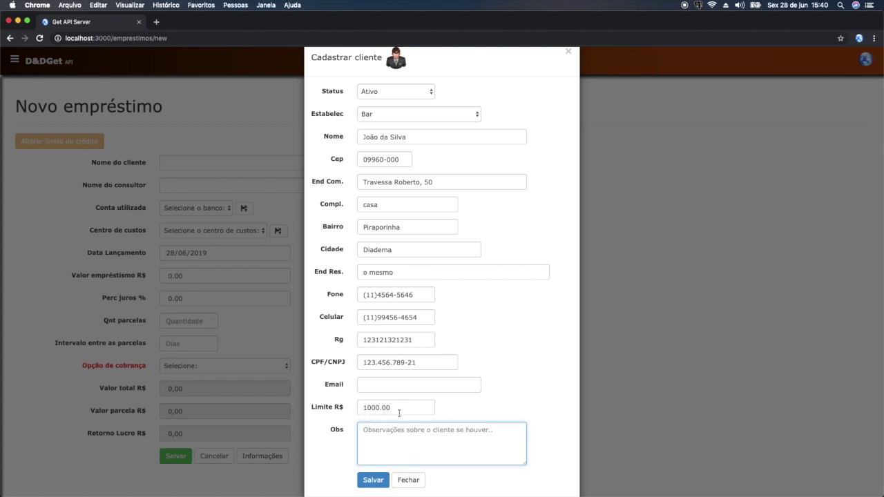
left_click(420, 94)
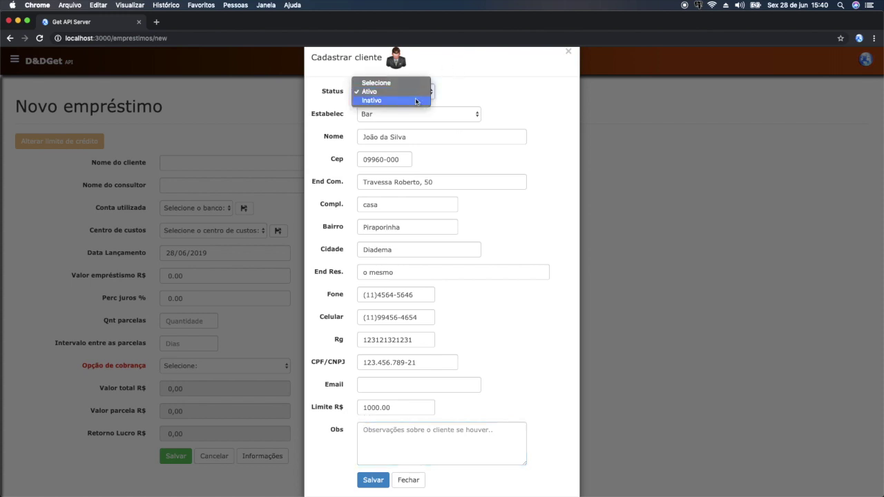
left_click(380, 91)
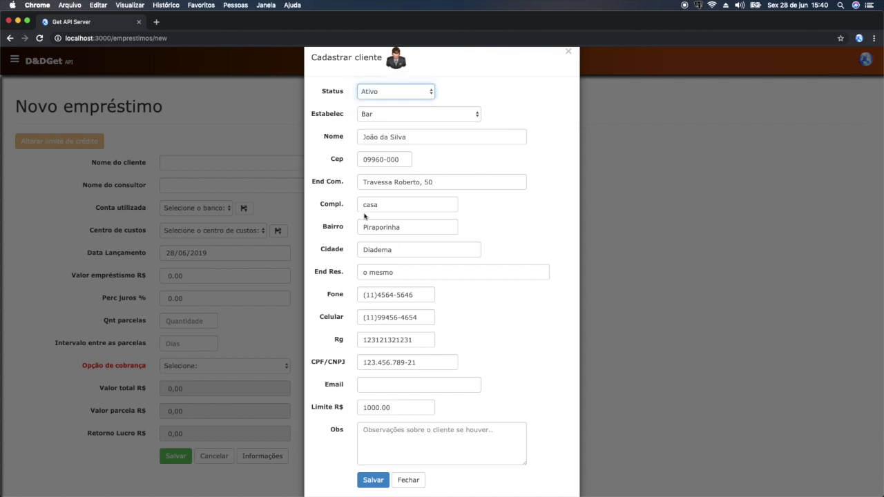
left_click(394, 93)
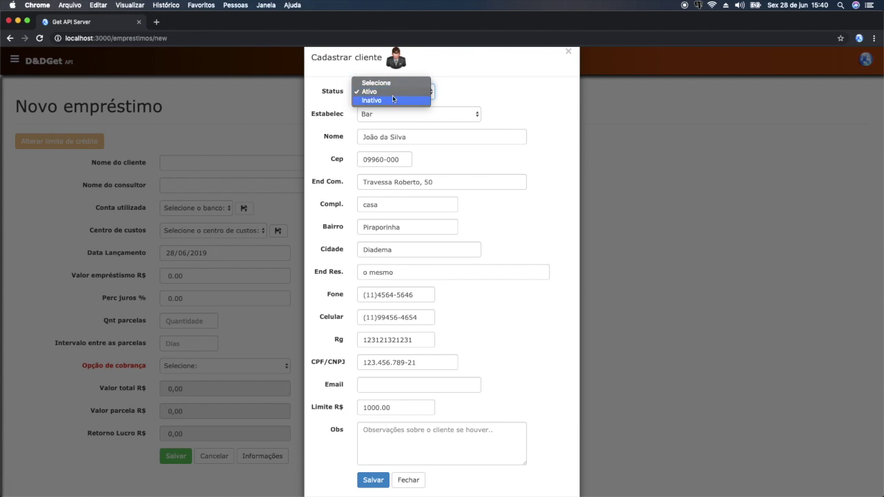
left_click(394, 95)
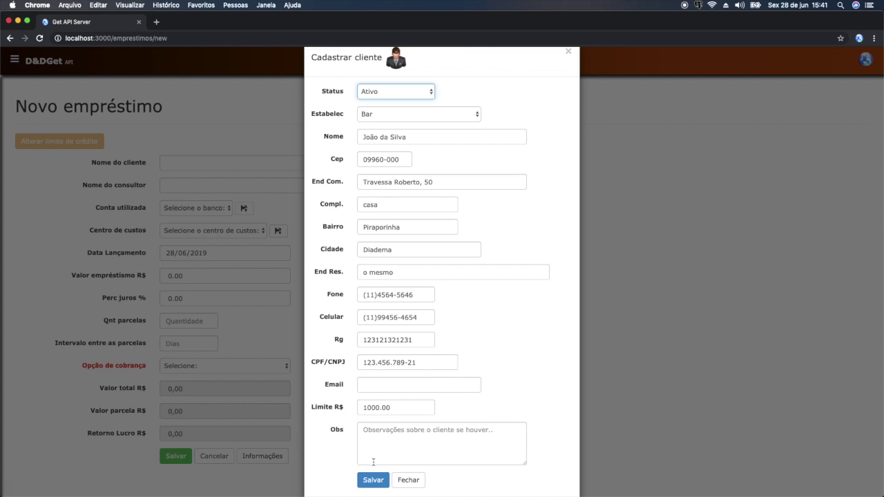
left_click(373, 481)
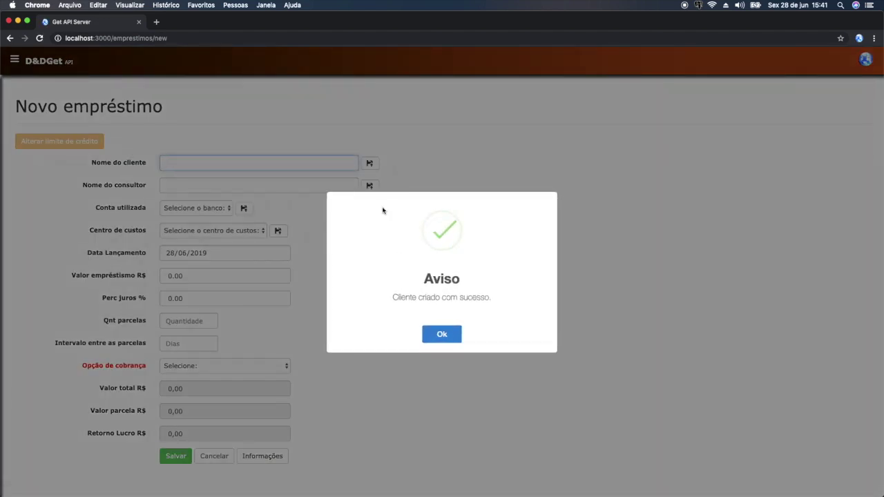
- Search for the newly registered client and attach it to the loan
left_click(428, 341)
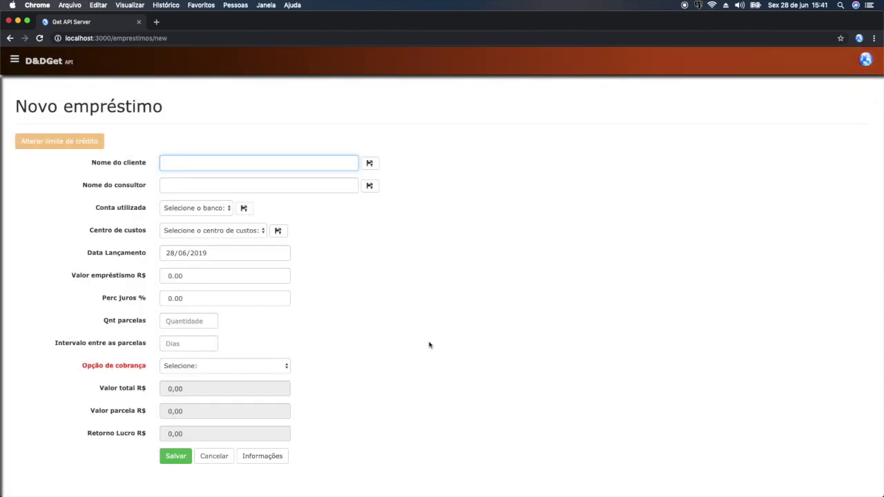
type("jo")
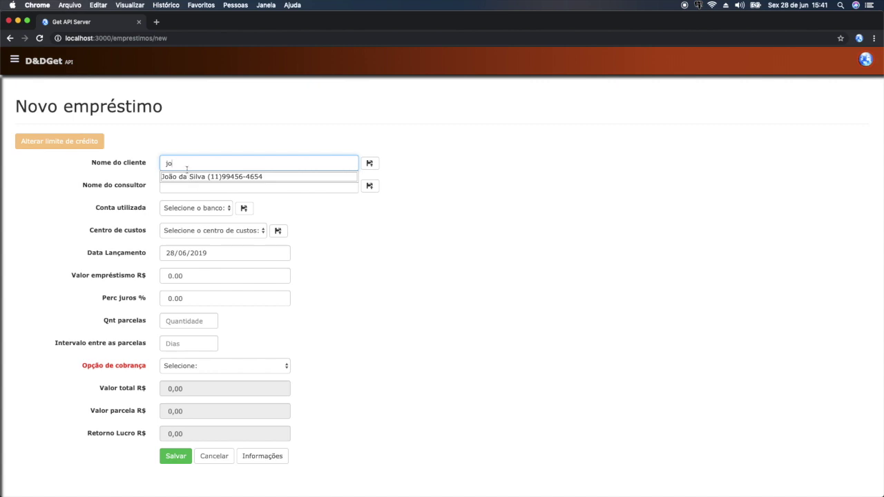
key("BackSpace")
key("BackSpace")
type("silva")
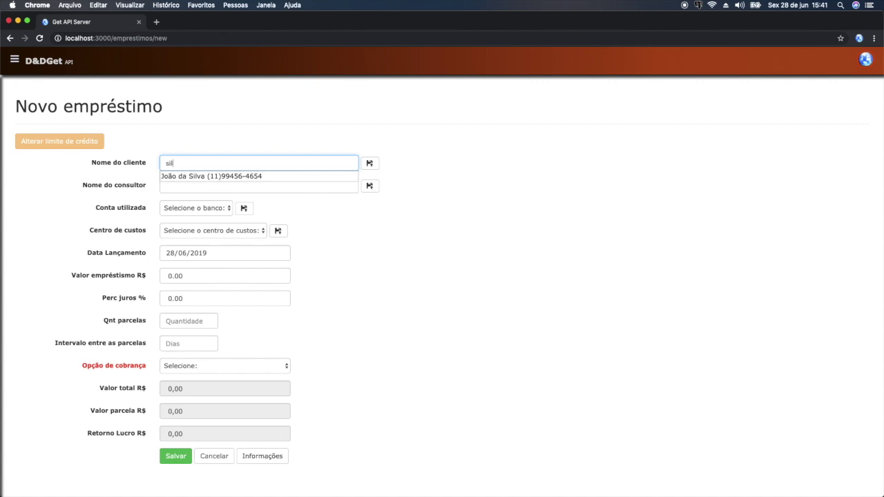
double_click(198, 161)
key("BackSpace")
type("jose")
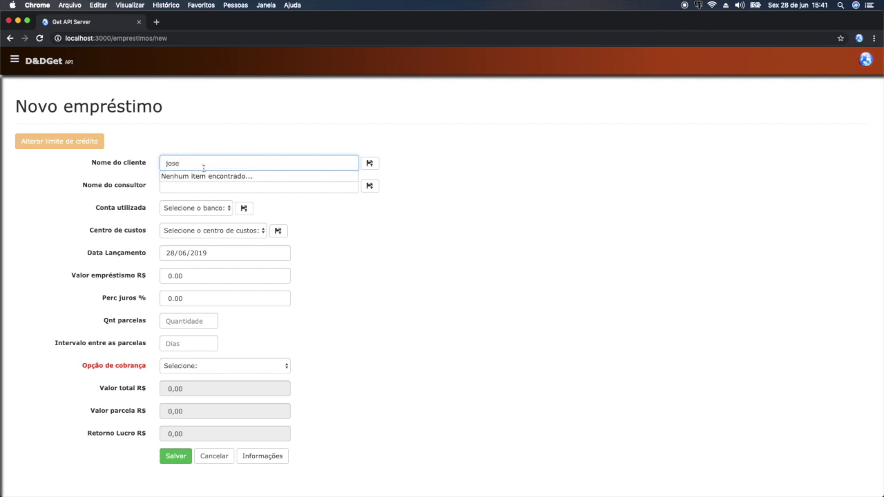
key("BackSpace")
key("BackSpace")
key("BackSpace")
key("BackSpace")
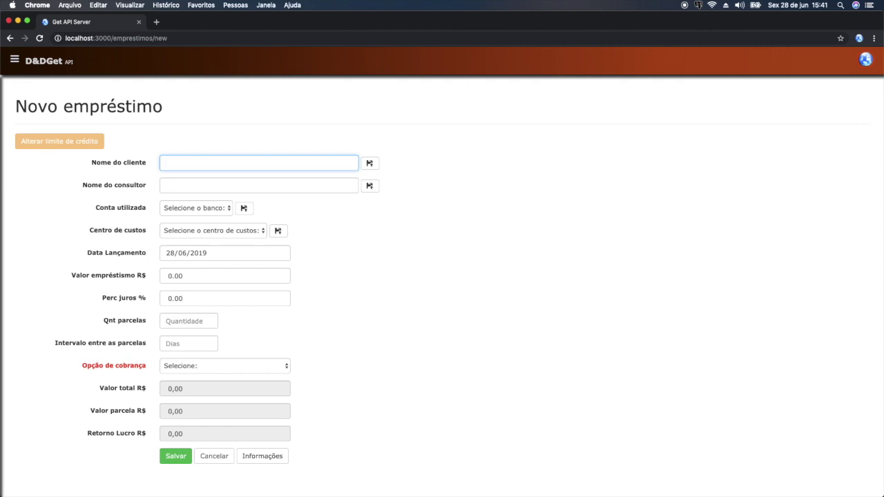
type("da")
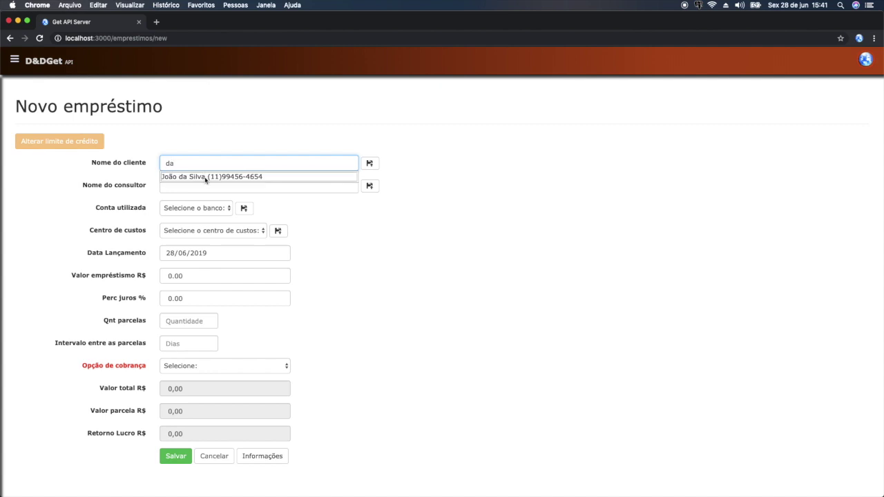
left_click(204, 178)
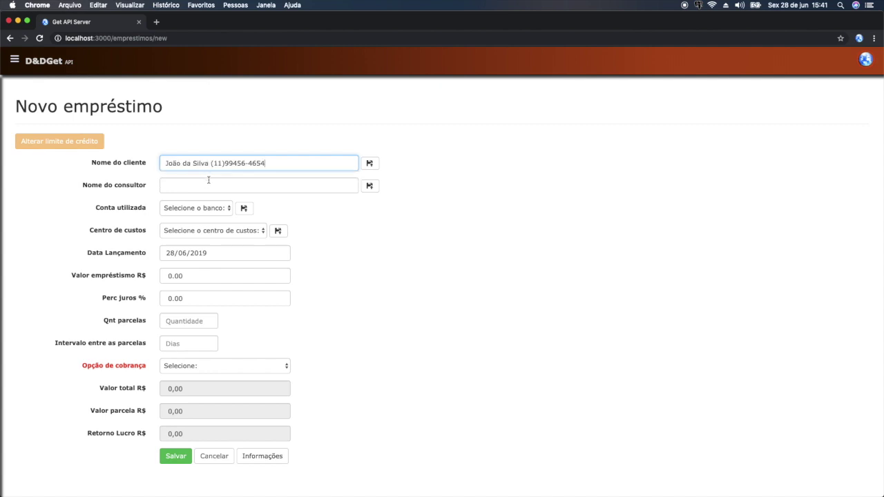
- Assign Motoboy as the loan's consultant from the 'moto' suggestions
left_click(209, 181)
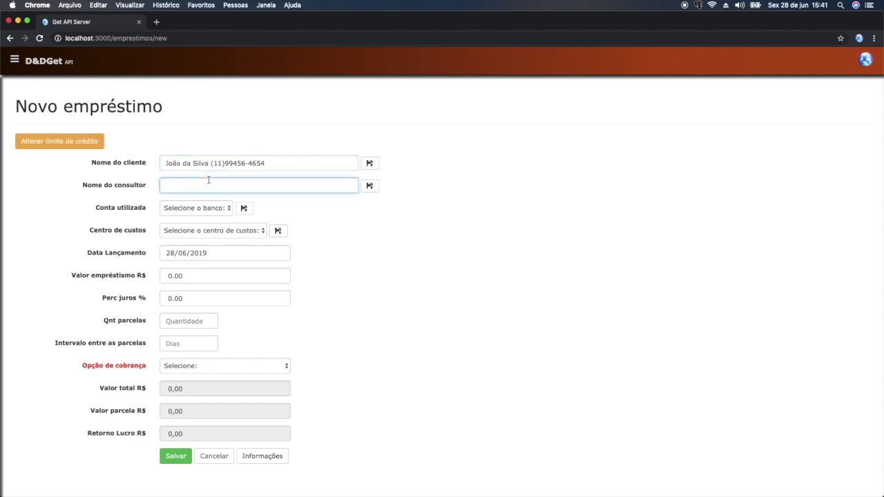
type("moto")
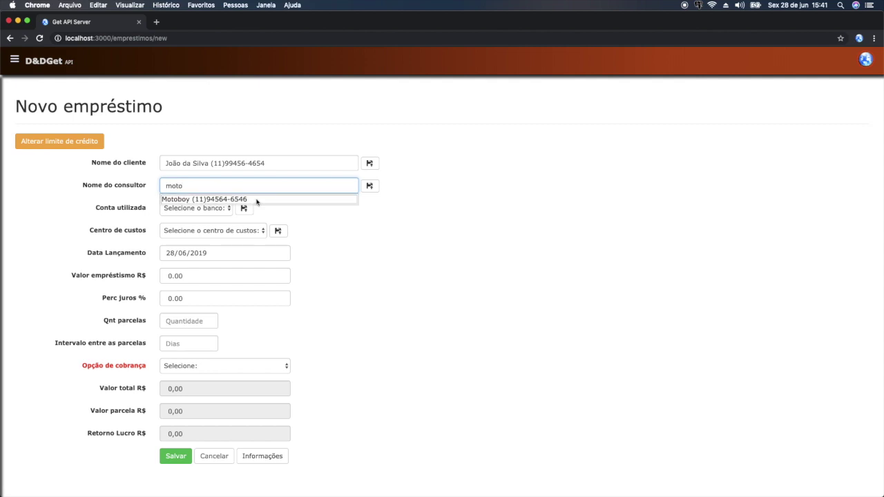
left_click(284, 212)
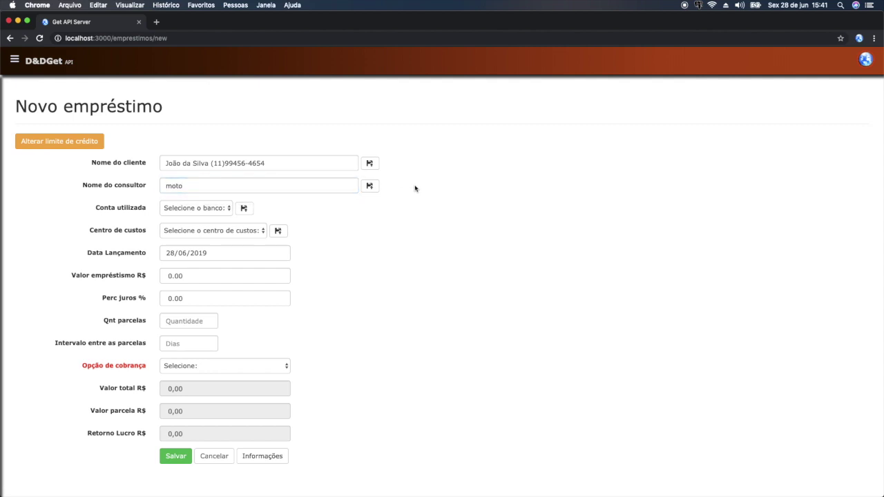
left_click(370, 185)
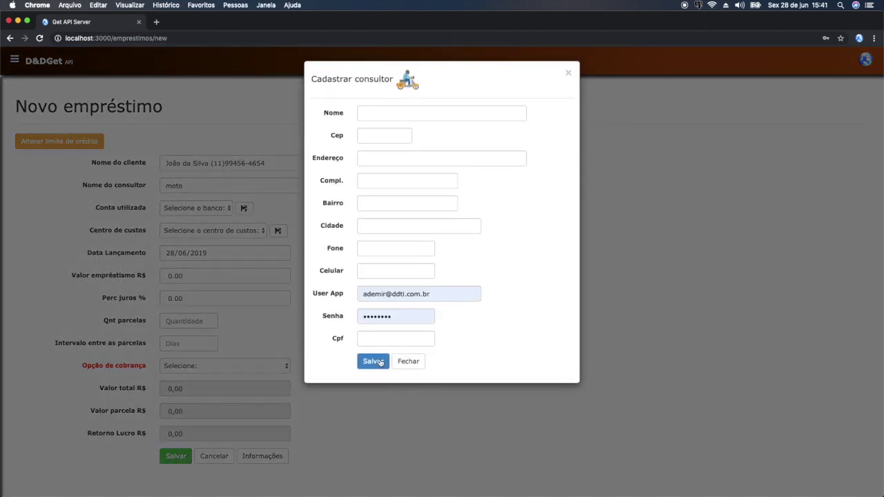
left_click(409, 362)
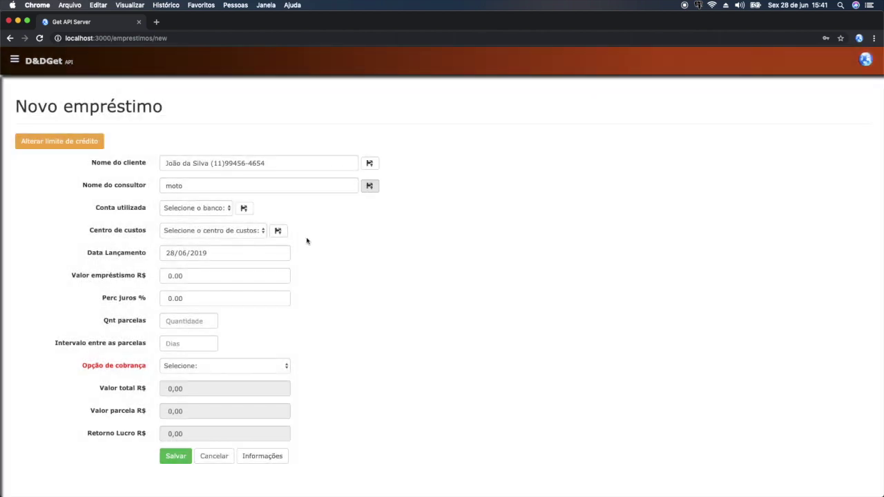
left_click(230, 187)
double_click(230, 186)
type("moto")
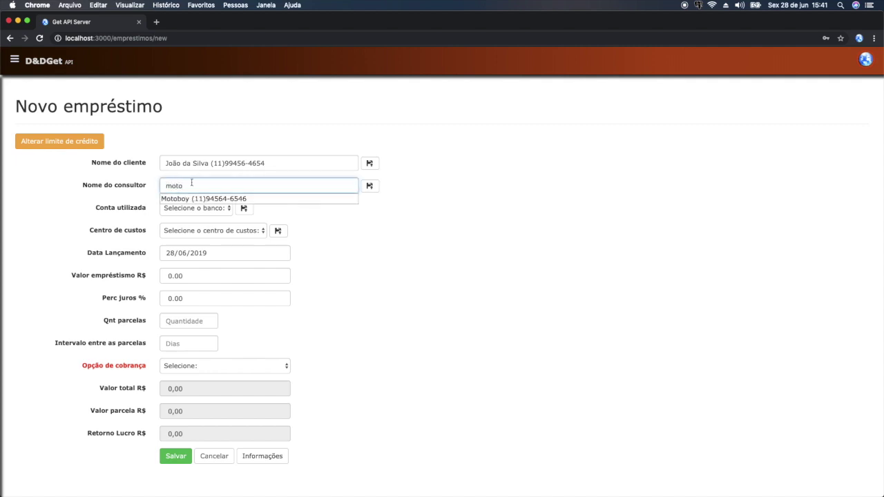
left_click(200, 199)
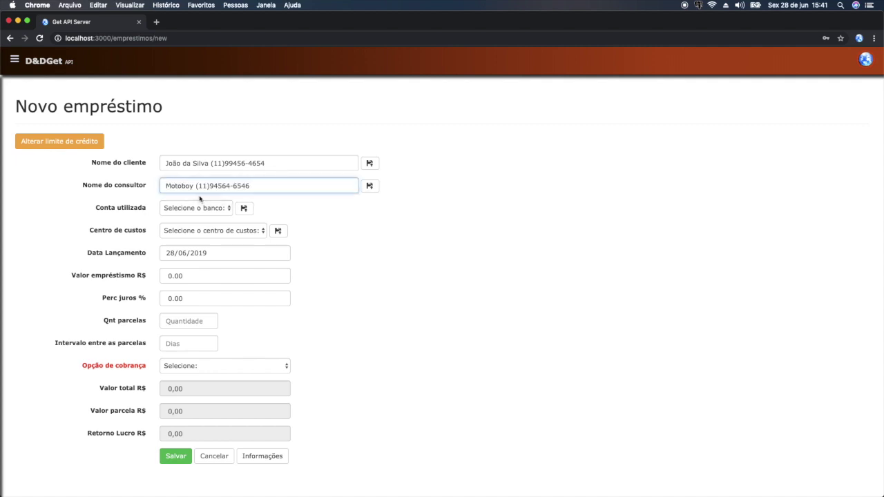
- Choose Banco Escritório as the account and Diversos as the cost centre
left_click(213, 210)
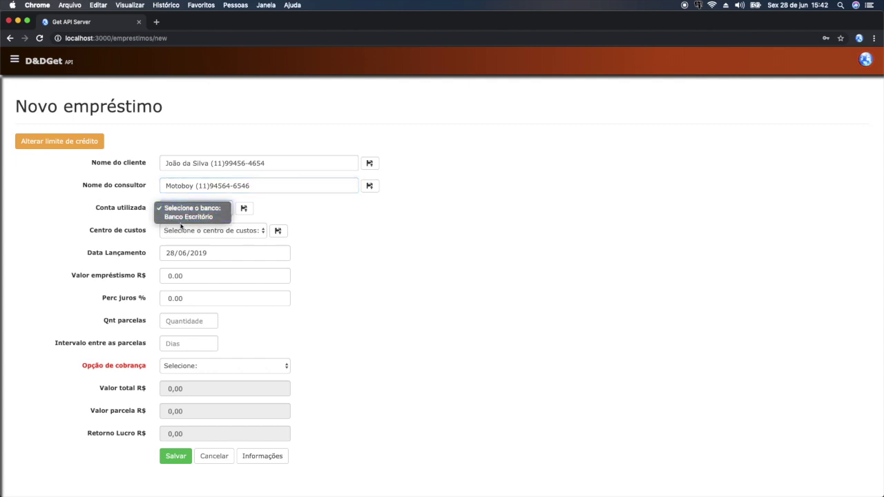
left_click(188, 217)
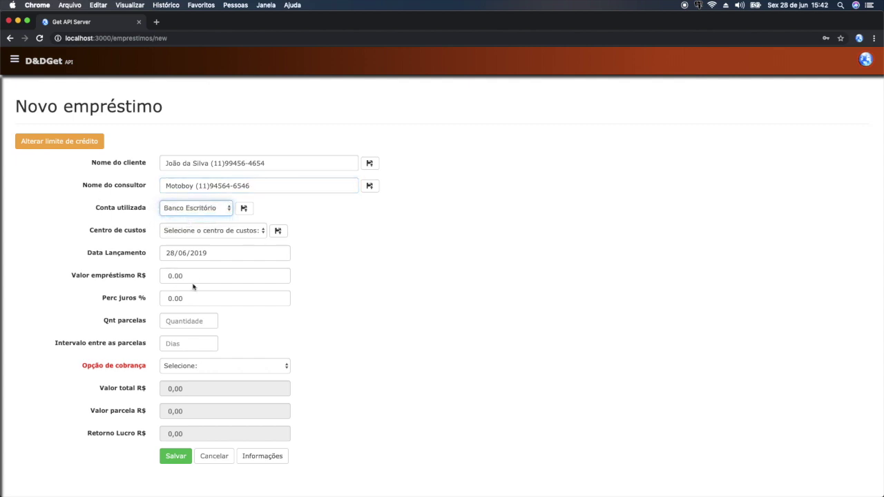
left_click(212, 235)
left_click(189, 240)
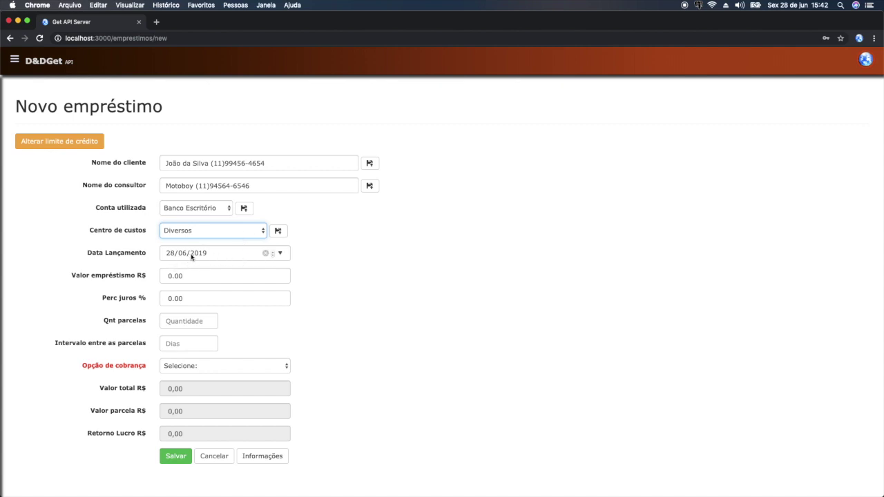
- Pick 27 June 2019 in the Data Lançamento calendar
left_click(280, 254)
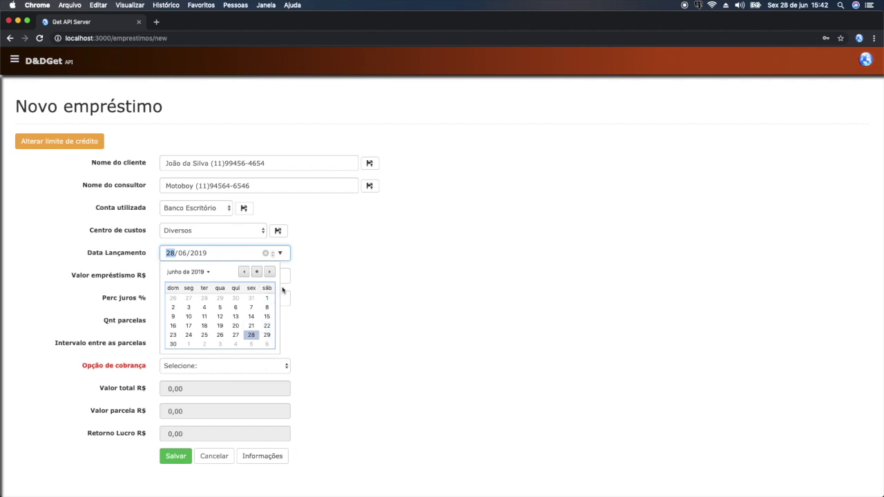
left_click(327, 291)
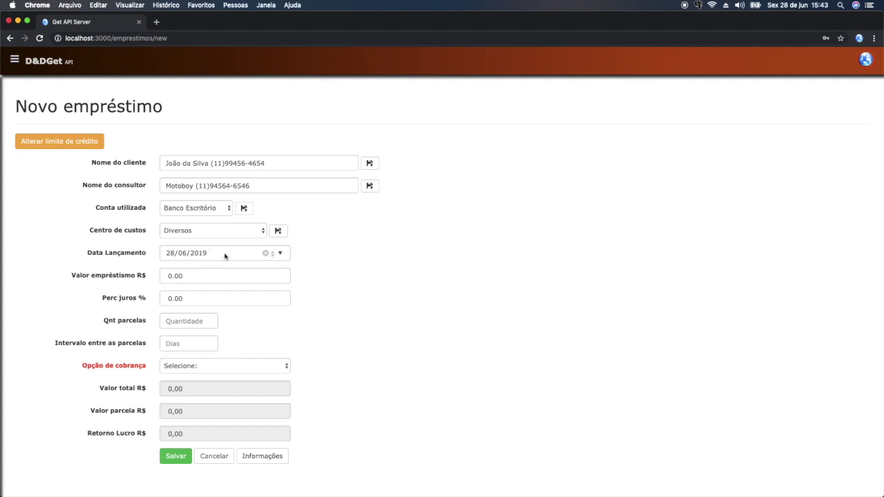
left_click(281, 254)
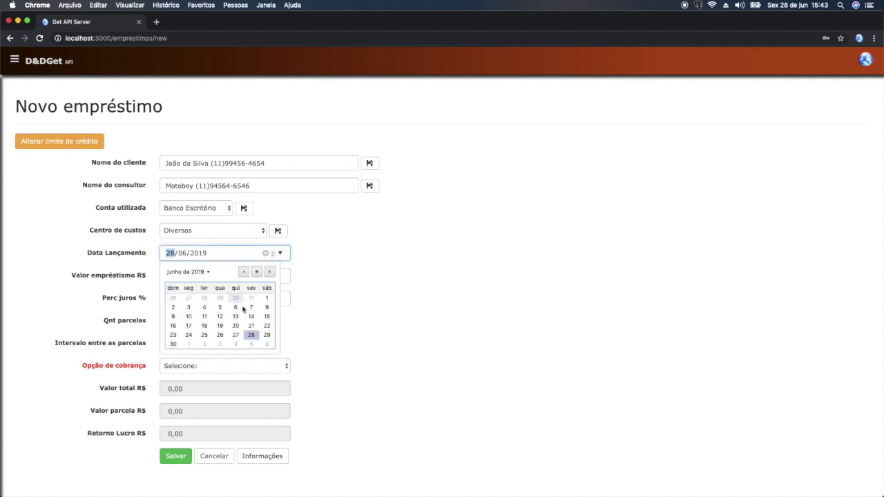
left_click(236, 336)
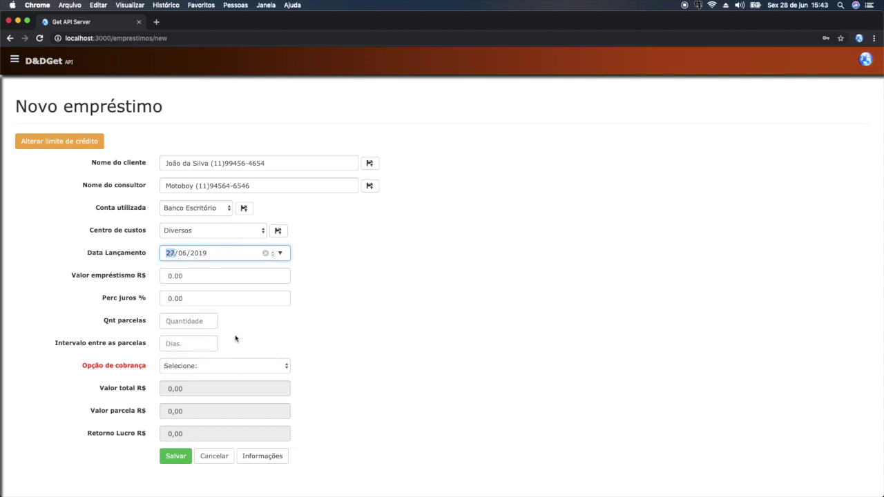
left_click(203, 276)
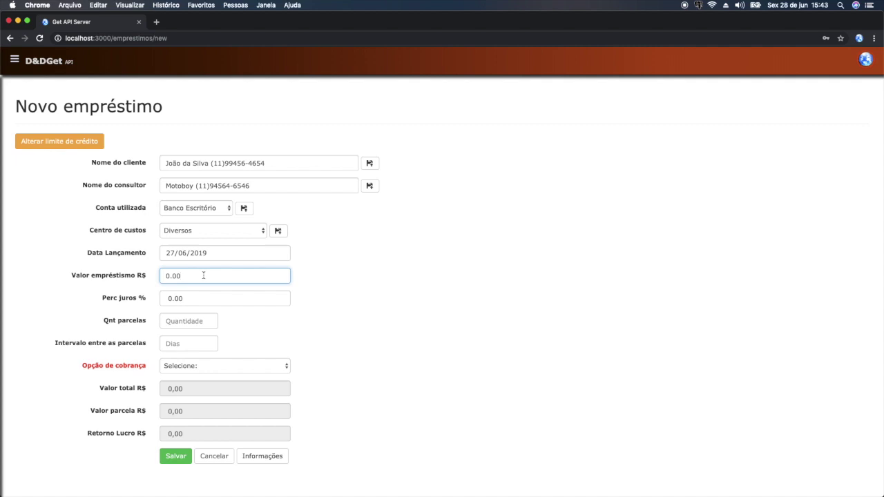
- Enter loan amount 500, 20% interest, 20 installments and a 1-day interval
type("500")
key("Tab")
type("20")
key("Tab")
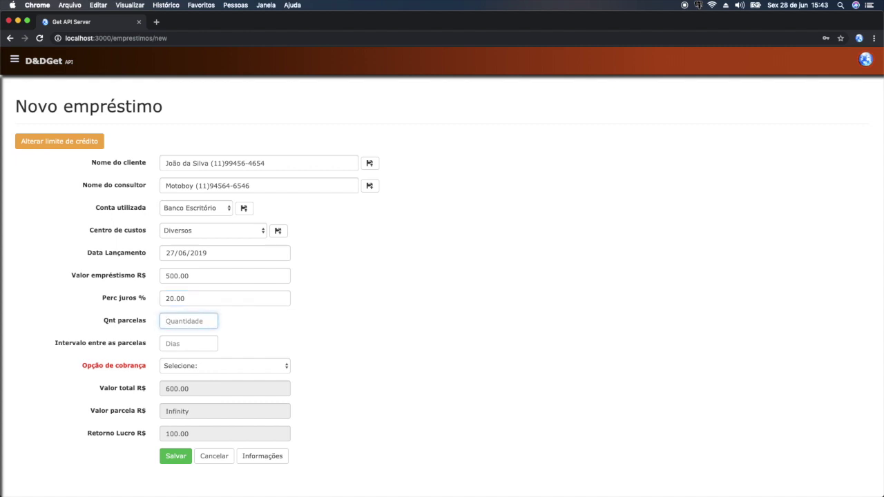
type("20")
key("Tab")
type("1")
key("Tab")
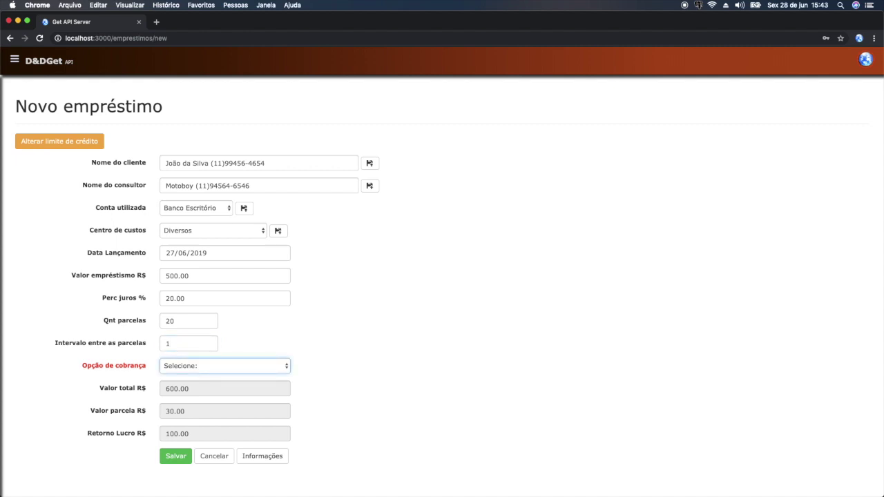
left_click(262, 365)
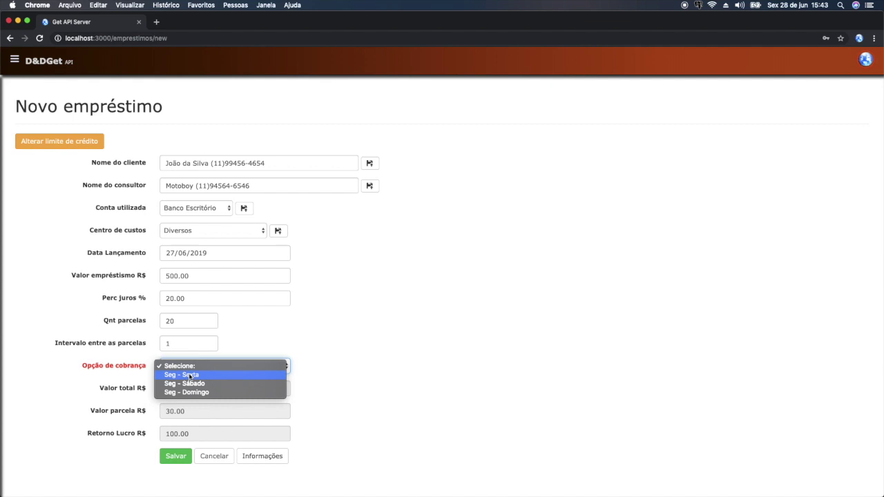
- Select Seg - Sábado in the Opção de cobrança dropdown
left_click(189, 375)
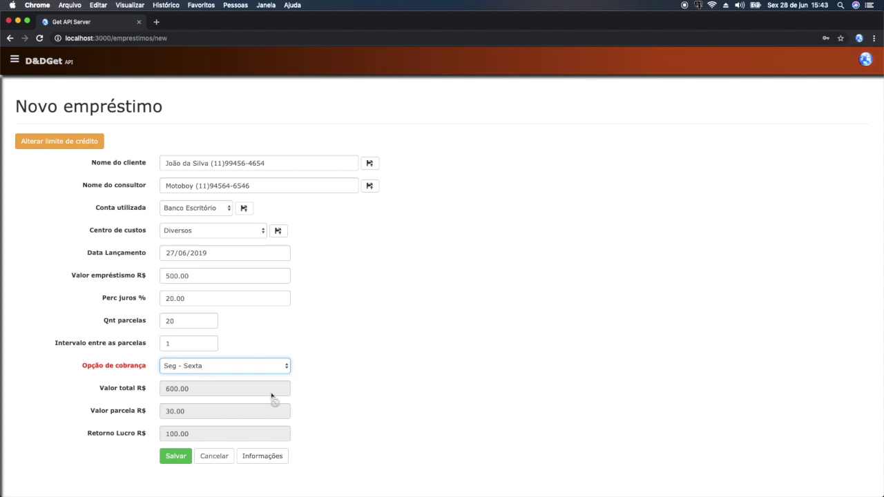
left_click(224, 371)
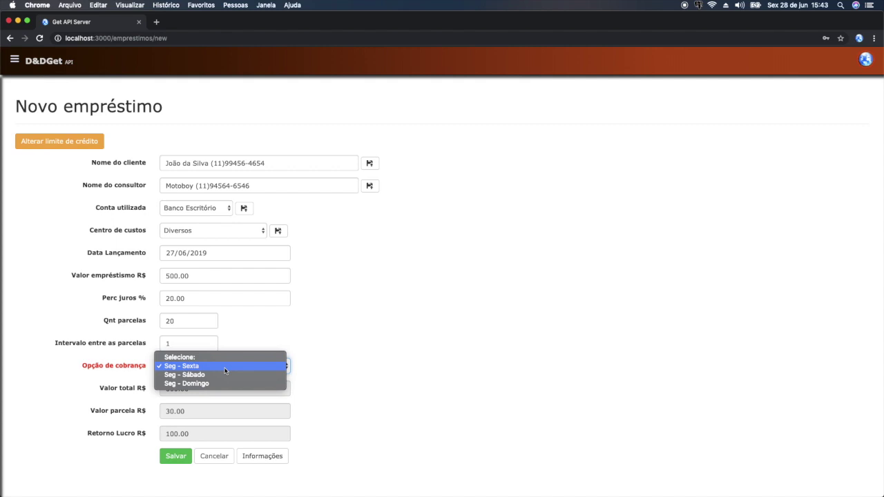
left_click(185, 376)
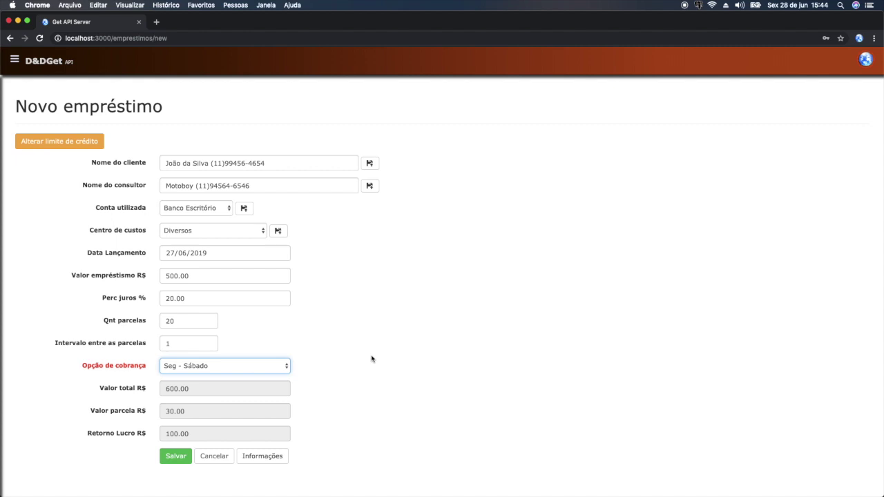
left_click(279, 371)
left_click(213, 377)
left_click(227, 367)
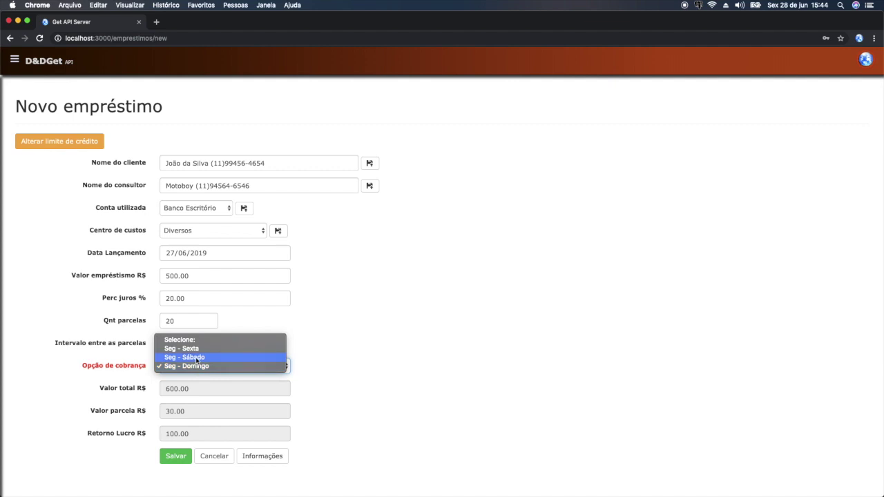
left_click(197, 357)
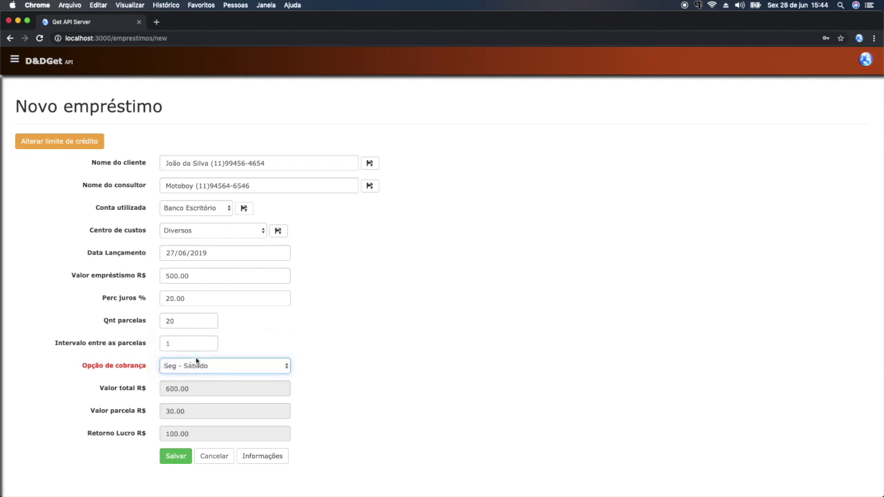
left_click(261, 399)
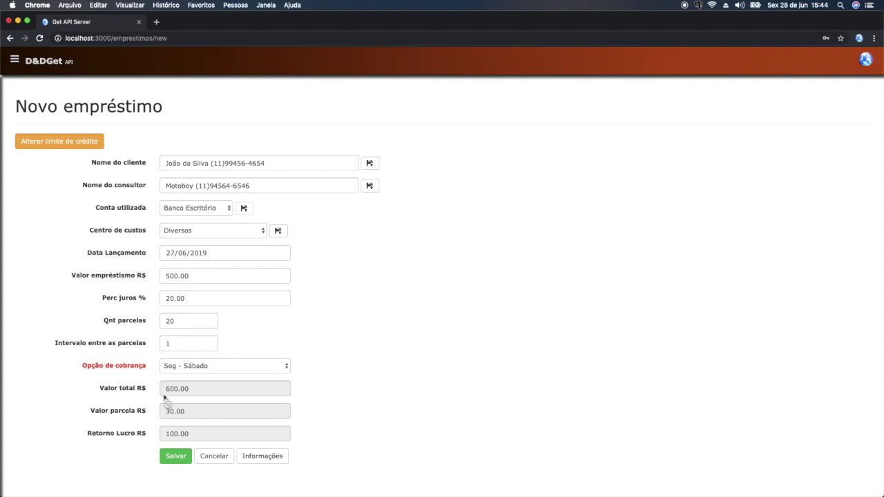
- Save the loan and acknowledge the Sucesso message
left_click(174, 456)
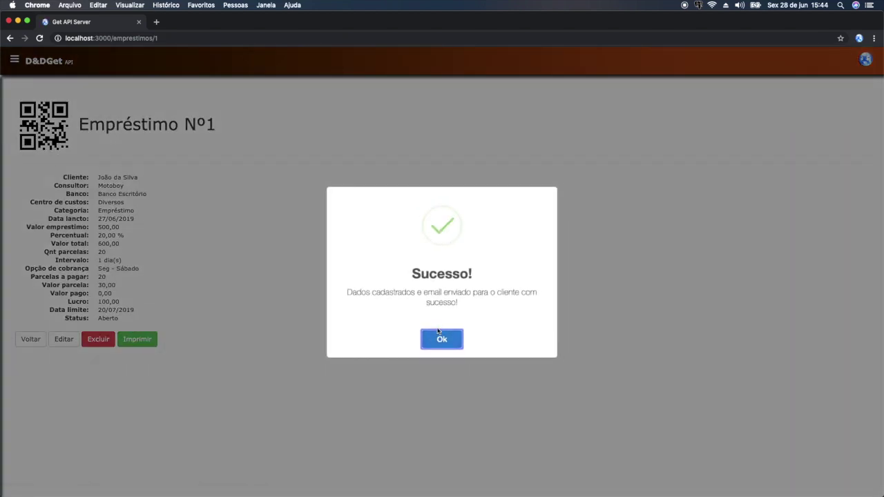
left_click(438, 332)
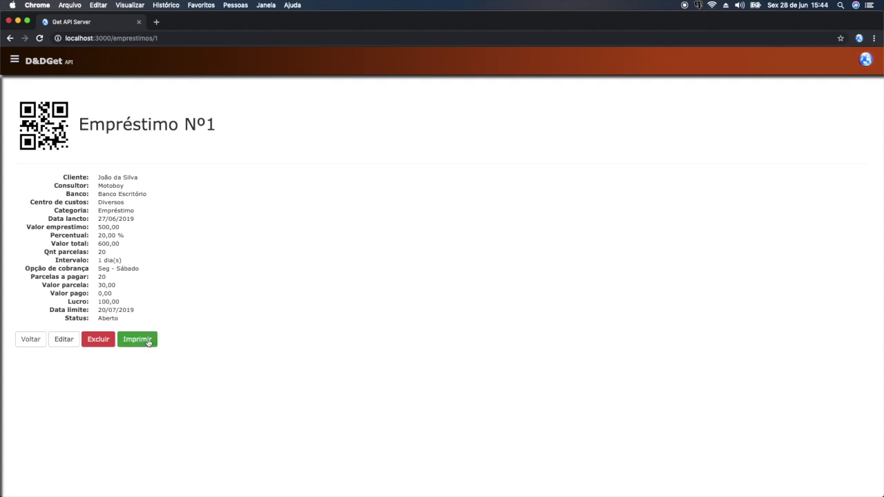
- Print-preview Documento Nº1, zoom in to check the 20 installment dates, then cancel
left_click(151, 340)
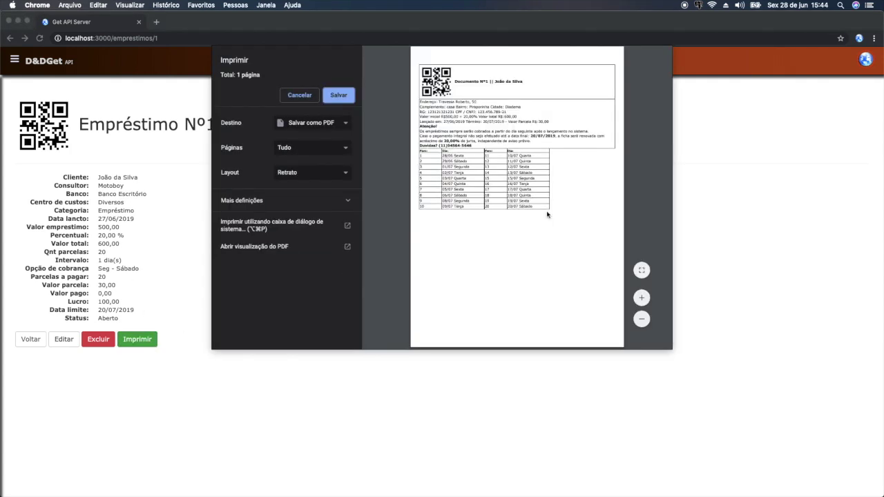
left_click(642, 299)
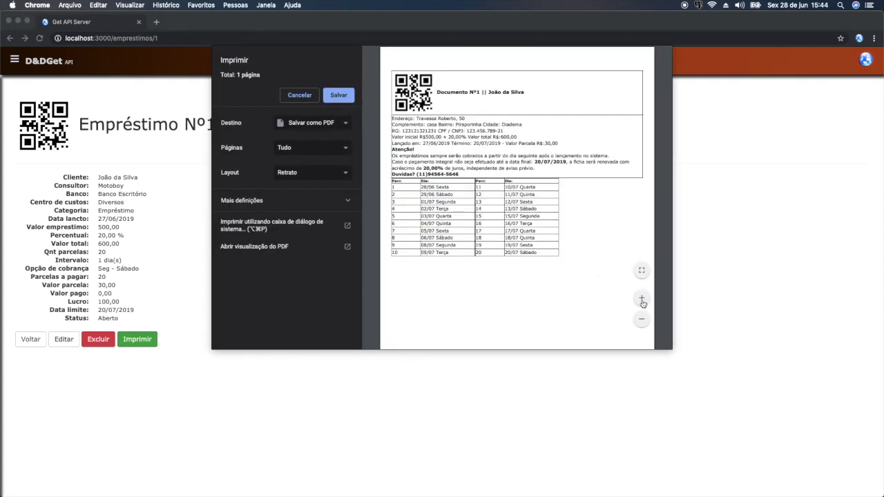
left_click(641, 300)
left_click(642, 299)
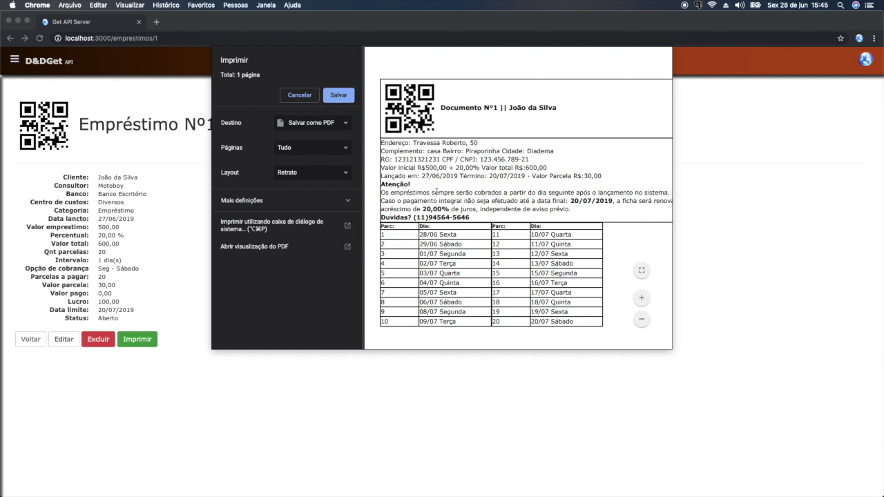
double_click(422, 176)
double_click(423, 234)
left_click_drag(419, 244, 468, 244)
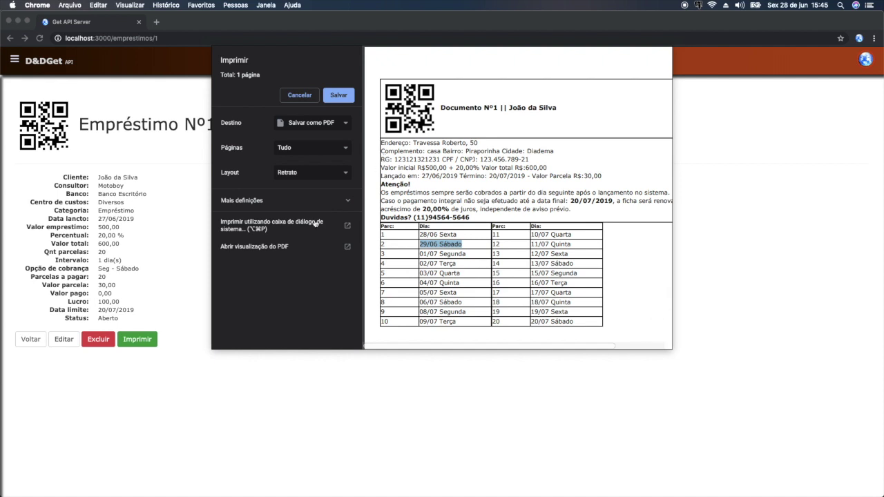
left_click(296, 96)
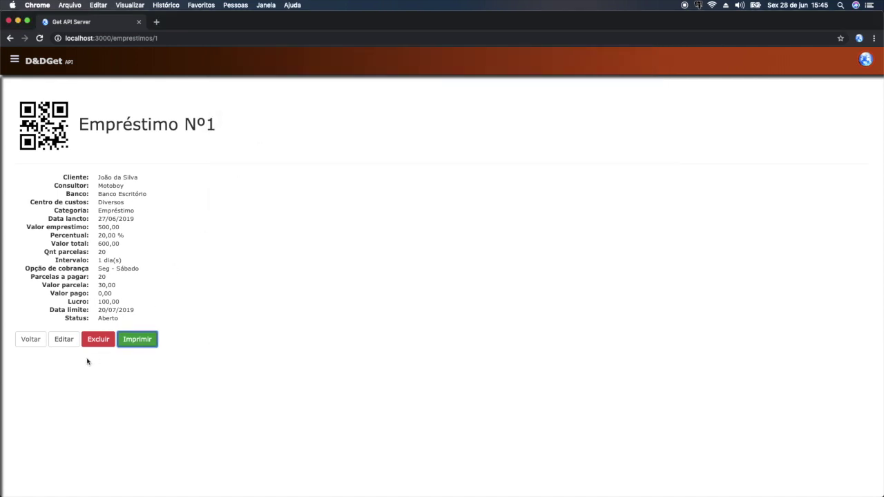
- Change Loan Nº1's collection option to Seg - Sexta and save the change
left_click(64, 339)
scroll(218, 354, "down", 1)
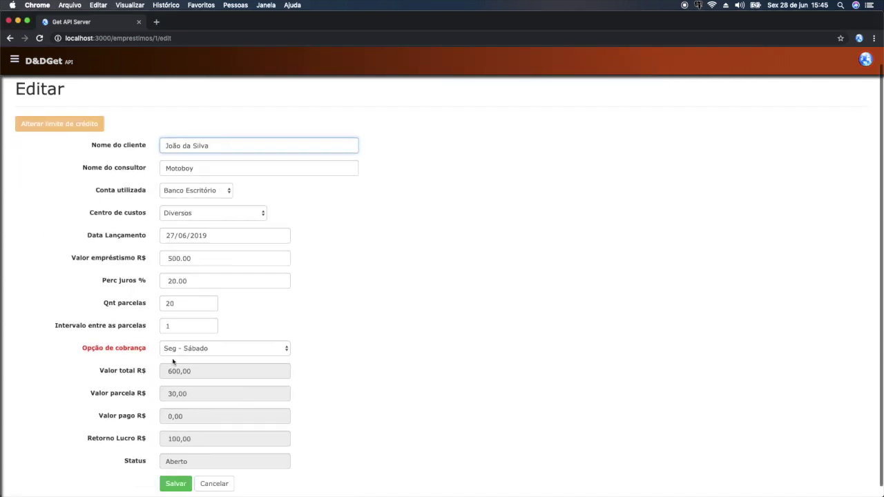
left_click(218, 351)
left_click(192, 340)
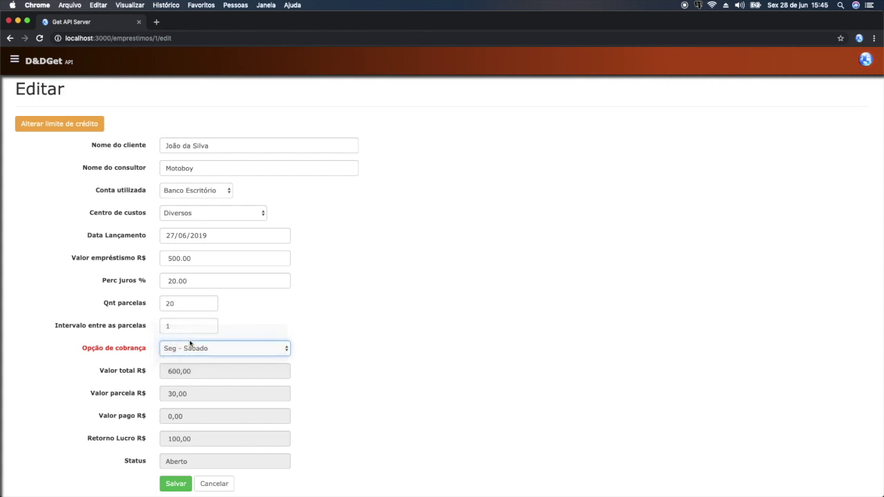
left_click(175, 483)
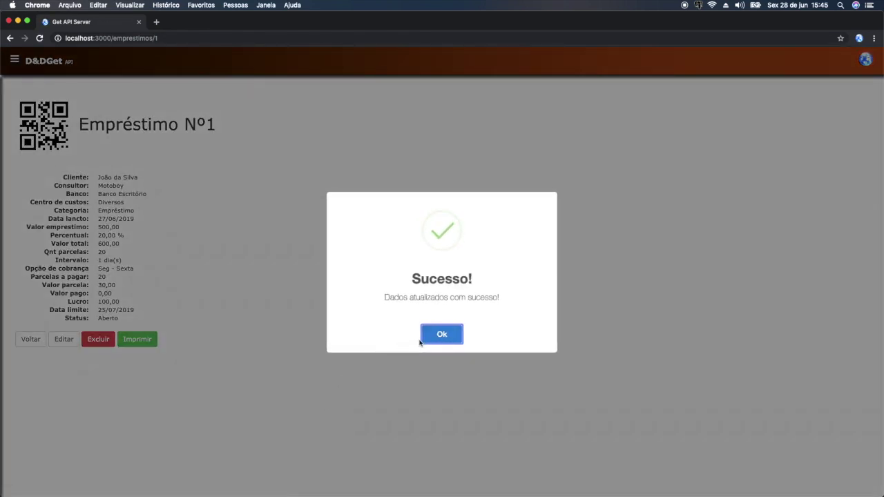
left_click(430, 333)
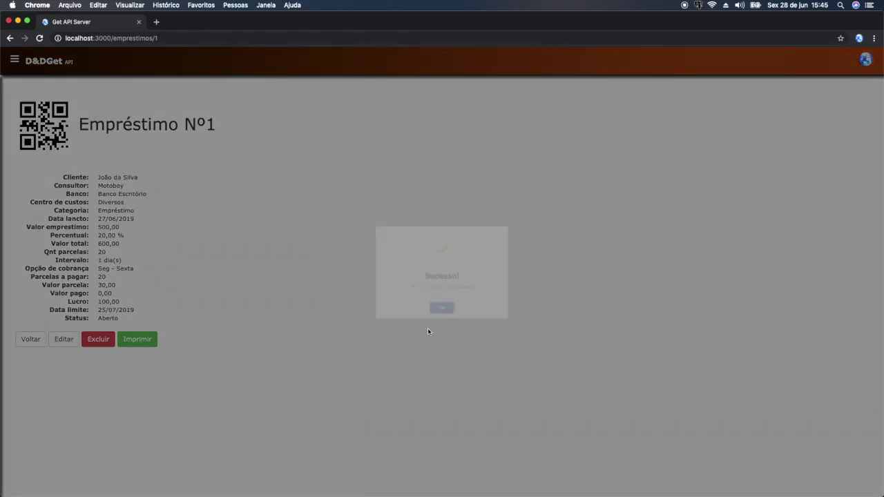
- Preview the printable loan document, checking its launch date and the new installment dates
left_click(138, 340)
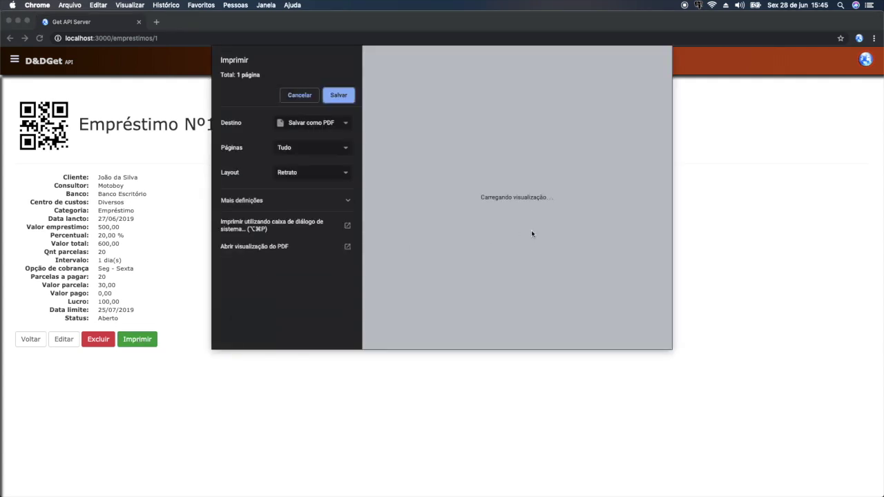
left_click(642, 298)
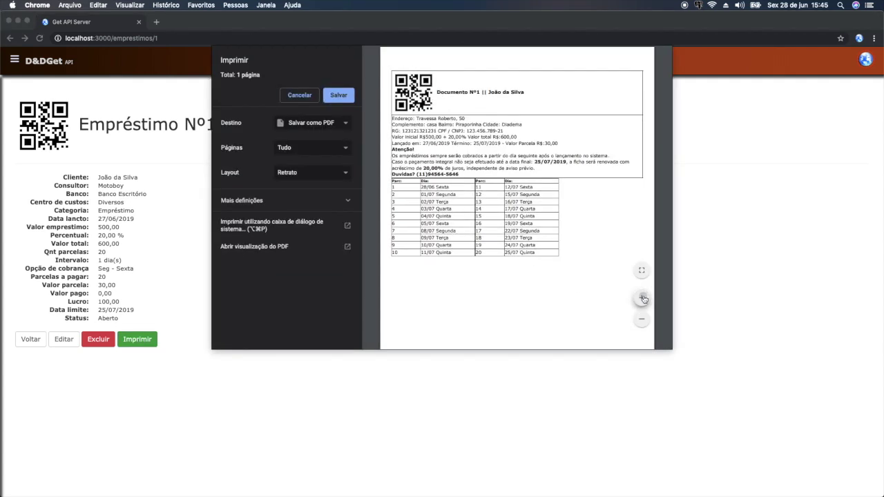
left_click(642, 297)
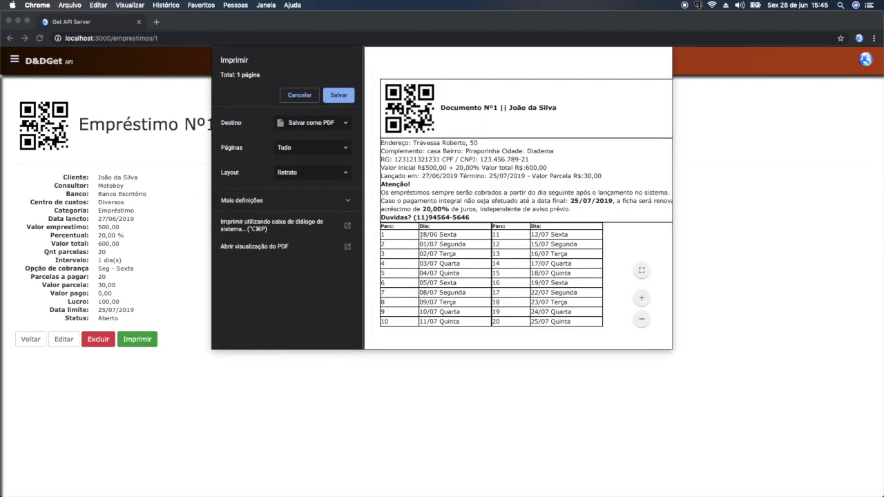
left_click_drag(421, 235, 453, 236)
left_click_drag(422, 176, 434, 177)
left_click(442, 252)
left_click_drag(421, 234, 459, 263)
left_click(440, 245)
left_click(453, 274)
left_click(438, 296)
left_click(296, 95)
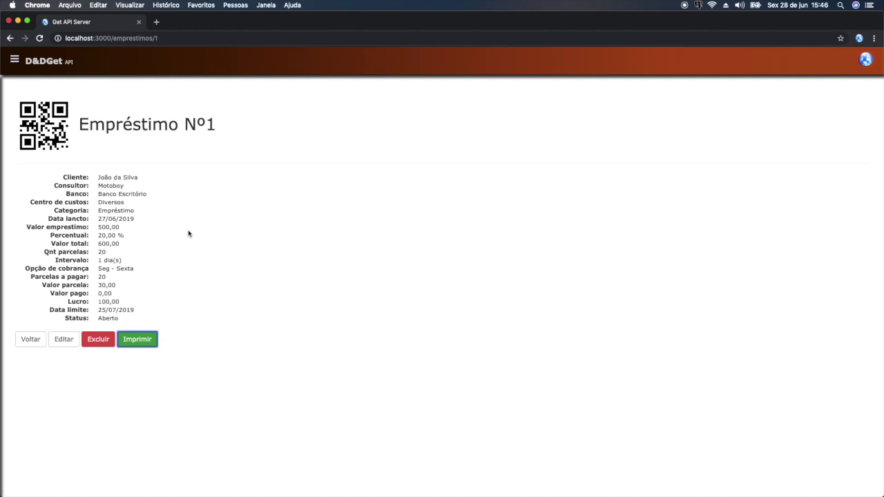
- Bring up the iPhone simulator and launch GetApp to its login screen
key("ctrl+super+Escape")
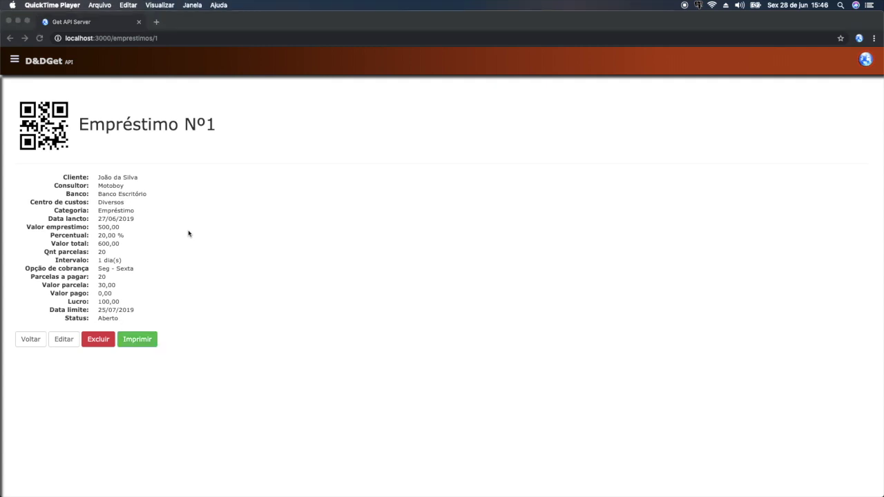
key("super+Tab")
key("super+Tab")
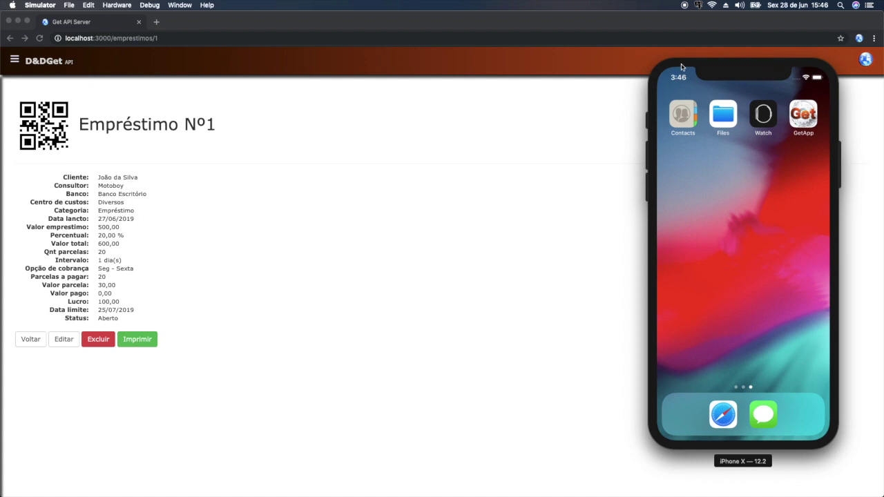
left_click_drag(678, 68, 643, 74)
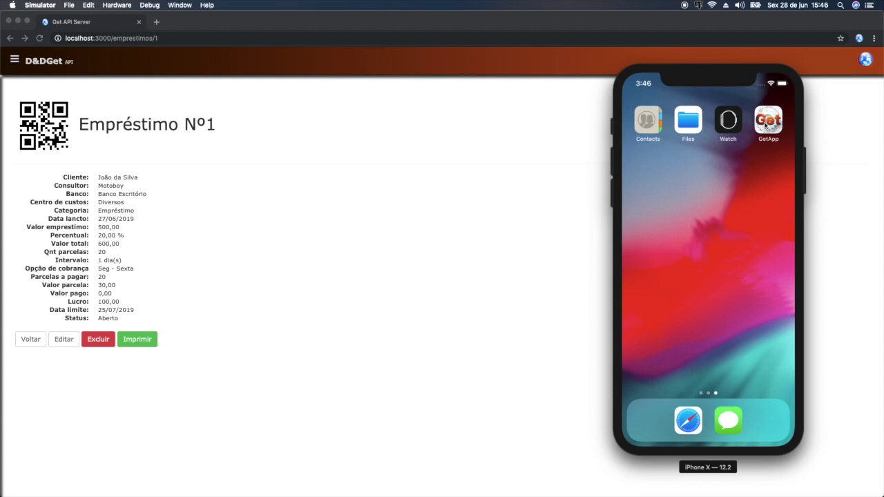
left_click(769, 120)
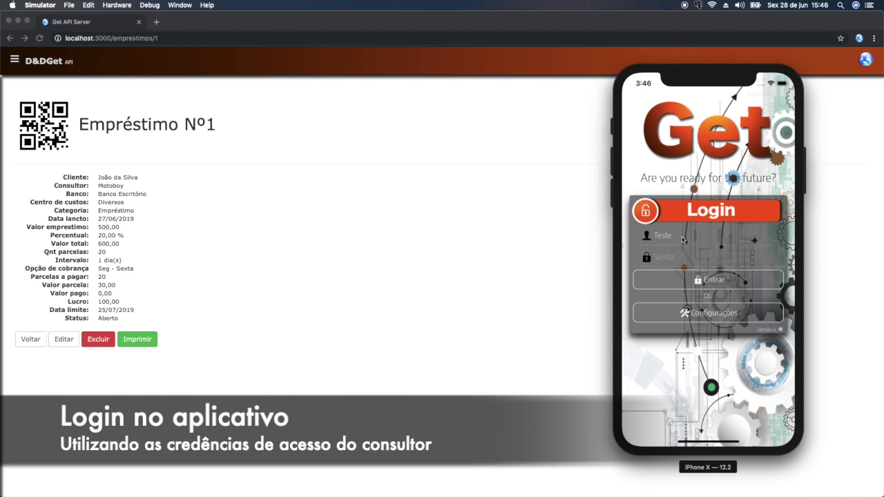
- In the web admin, open the navigation menu and expand Cadastros gerais
left_click(16, 58)
left_click(52, 145)
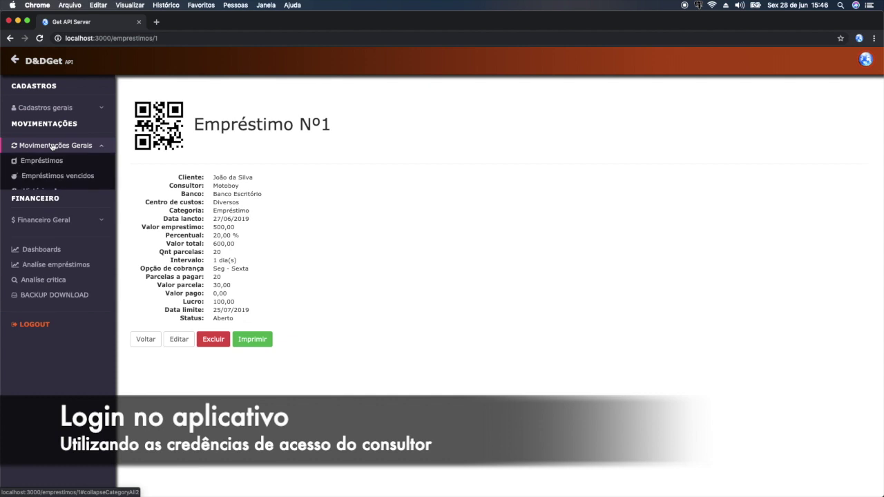
left_click(41, 107)
- Open the Consultores list and the Motoboy consultant's edit form
left_click(38, 200)
double_click(39, 198)
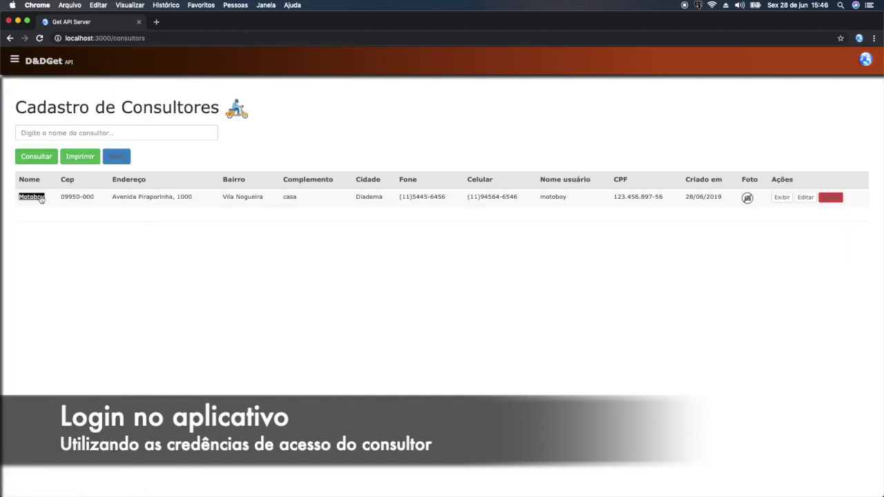
left_click(807, 199)
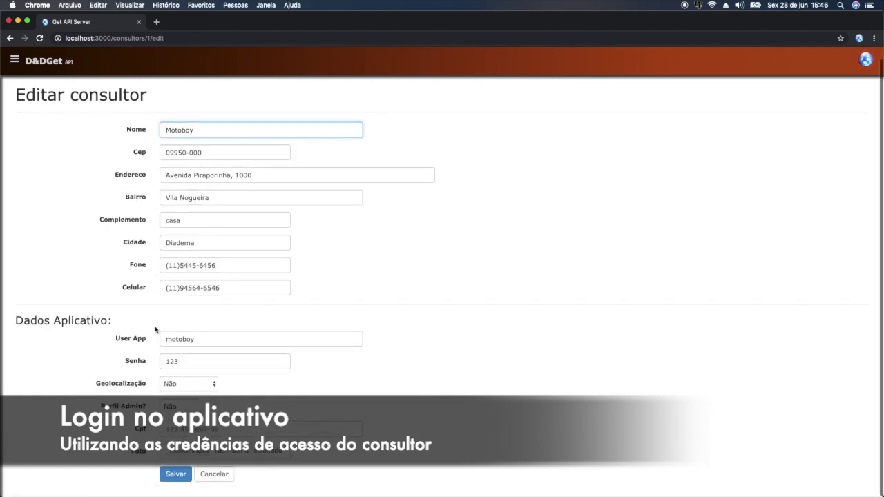
- Review the consultant's User App username, password and Perfil Admin? fields, then return to the simulator
left_click_drag(113, 338, 150, 341)
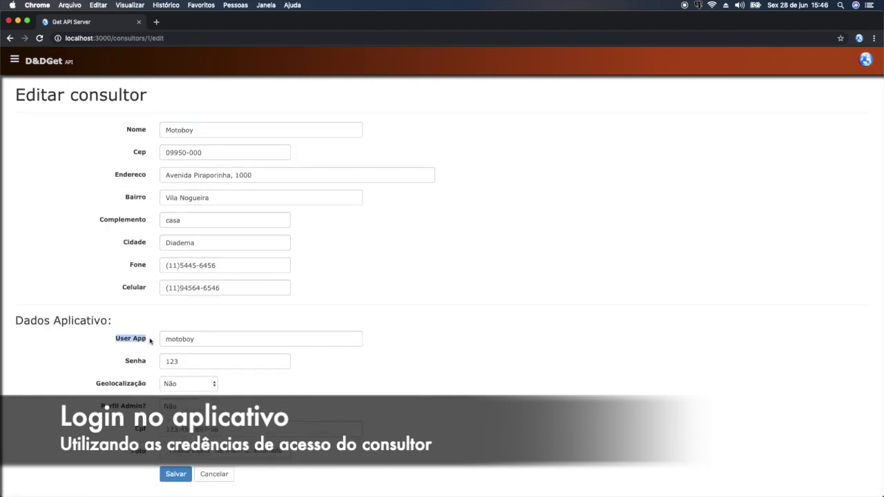
left_click_drag(207, 346, 166, 362)
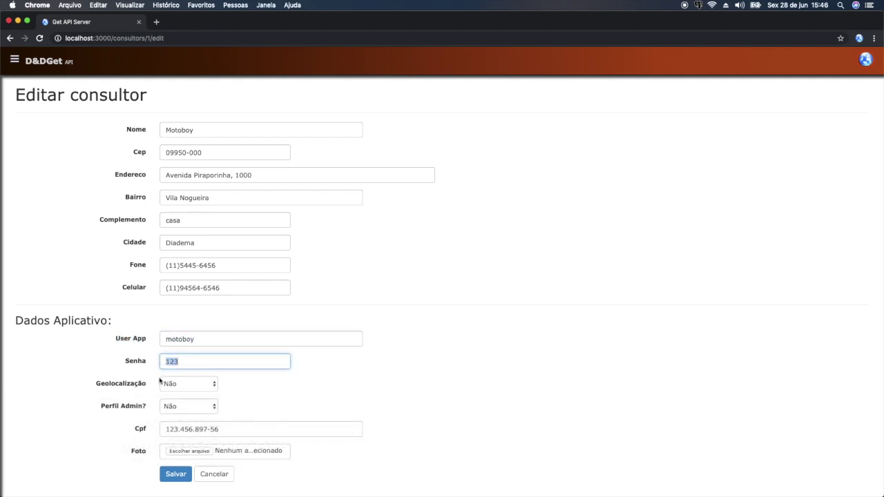
left_click(151, 396)
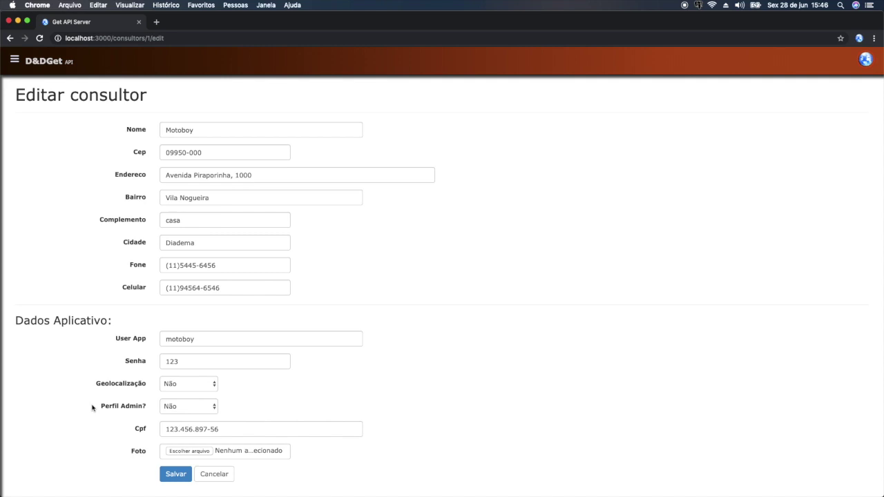
left_click_drag(99, 407, 145, 409)
key("super+Tab")
key("super+Tab")
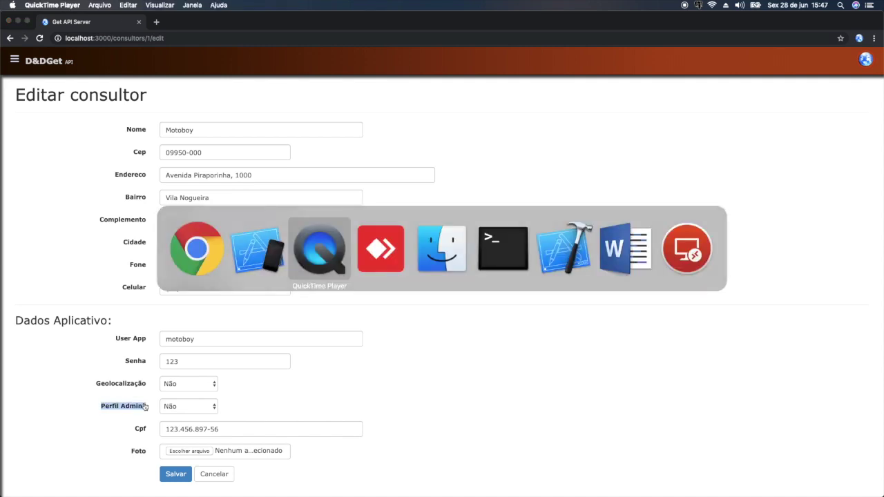
key("super+Tab")
key("super+Tab")
key("super+Tab")
key("super+Tab")
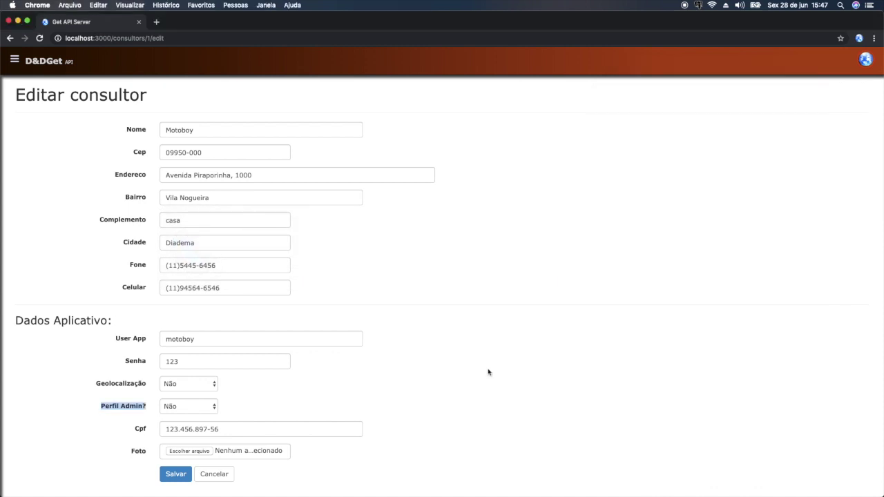
key("super+Tab")
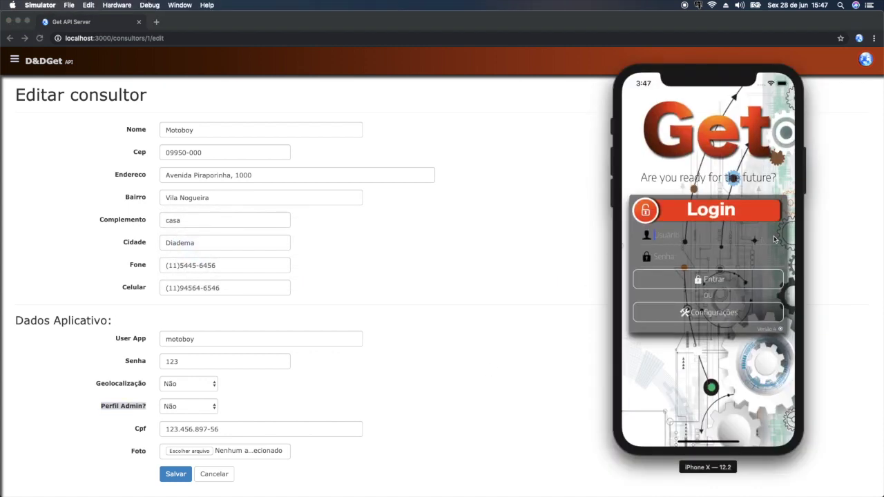
- Sign in to GetApp with the consultant's app username and password
type("motoboy123")
left_click(720, 281)
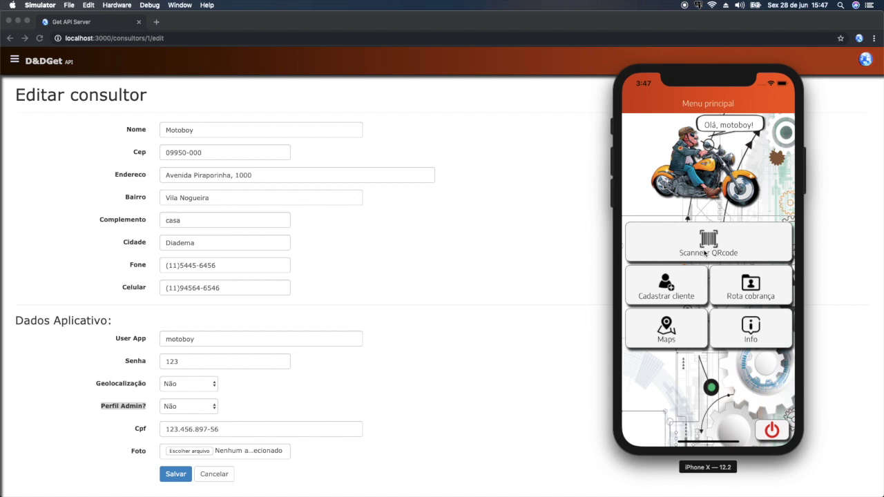
- Open Empréstimo Nº1's detail page via Movimentações Gerais > Empréstimos, then return to the simulator
left_click(17, 67)
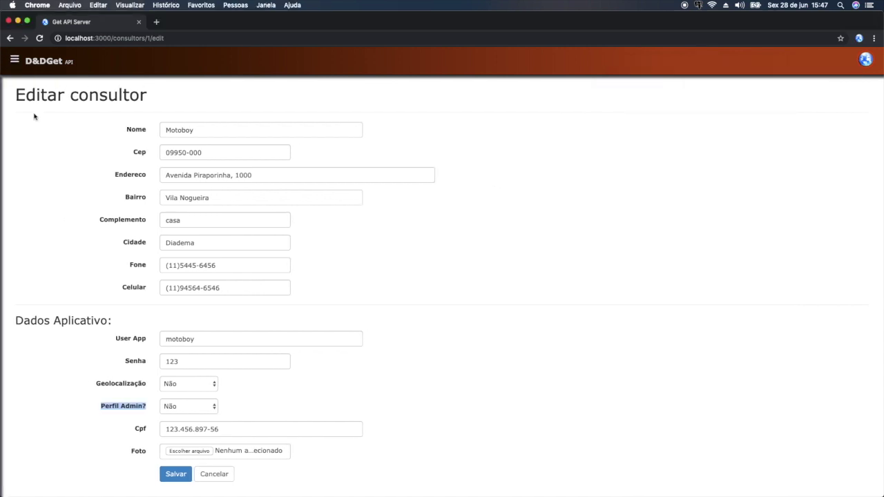
left_click(14, 60)
left_click(55, 133)
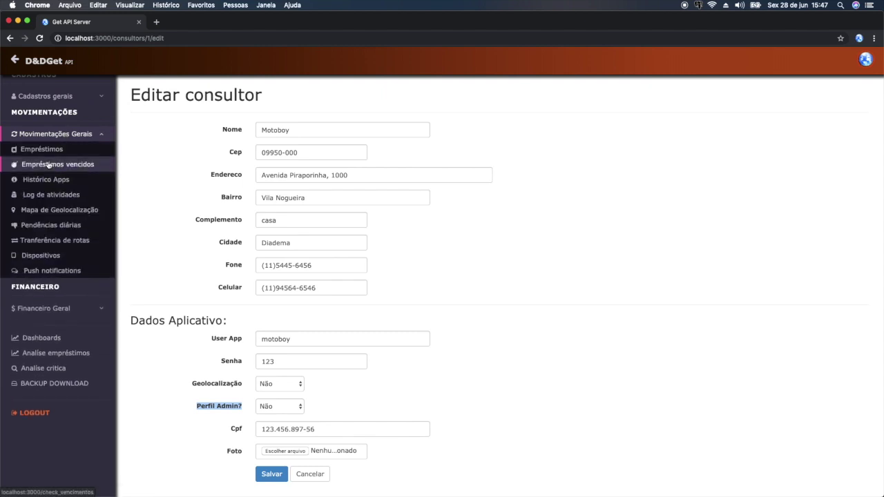
left_click(41, 149)
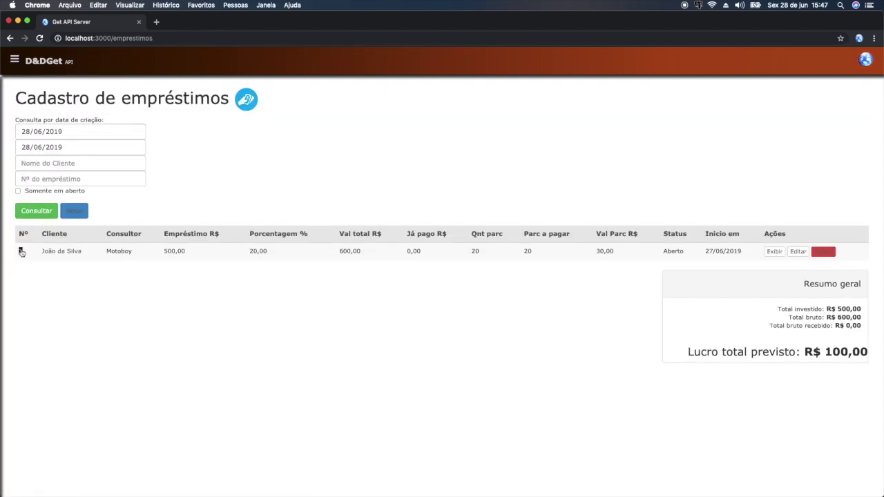
left_click(21, 252)
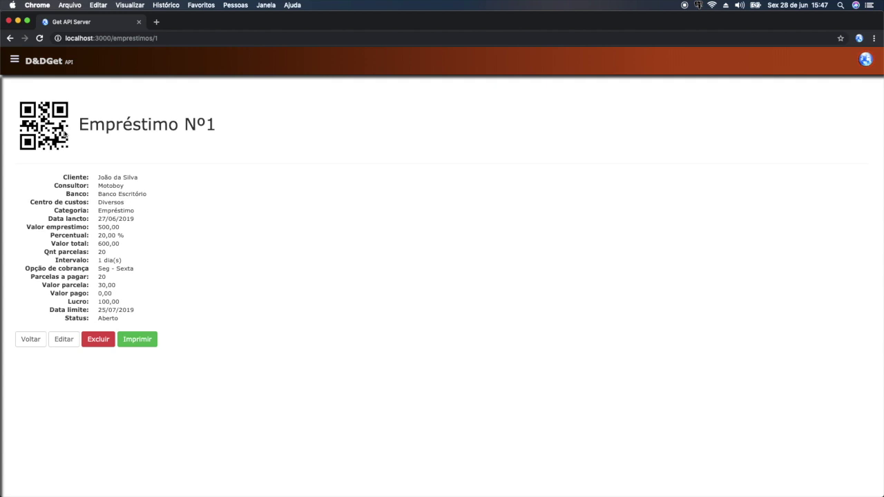
key("super+Tab")
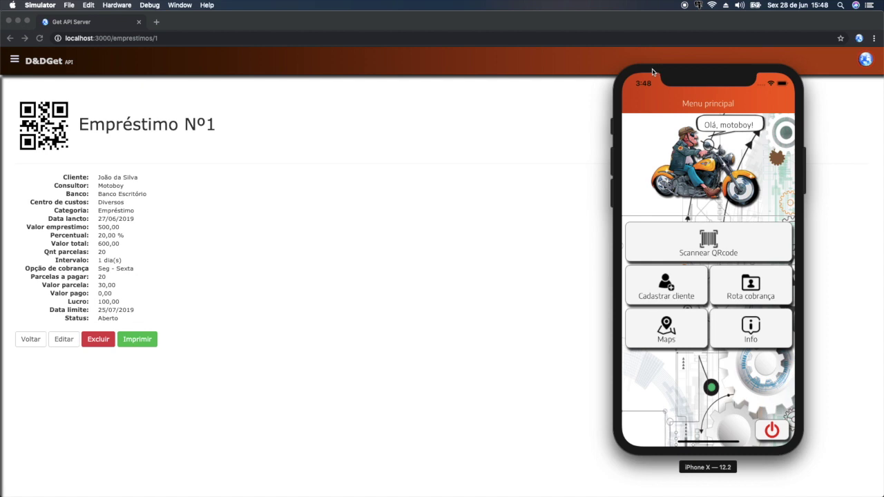
left_click_drag(643, 72, 624, 71)
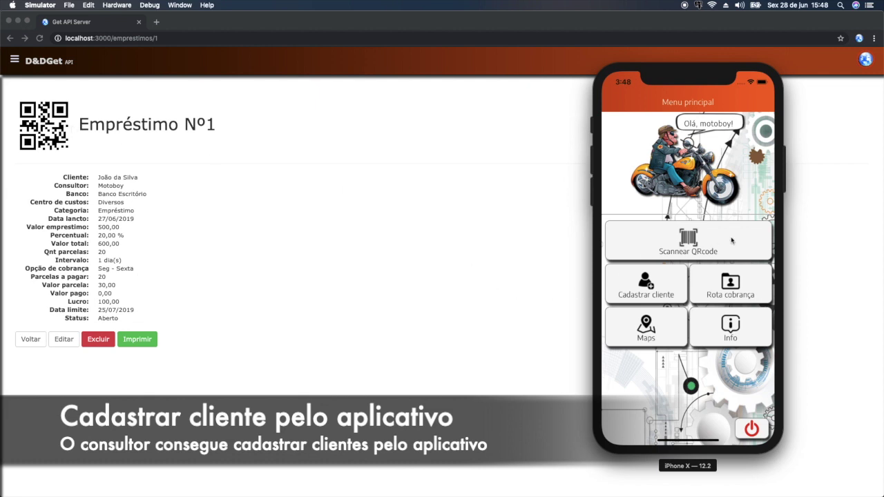
left_click(646, 296)
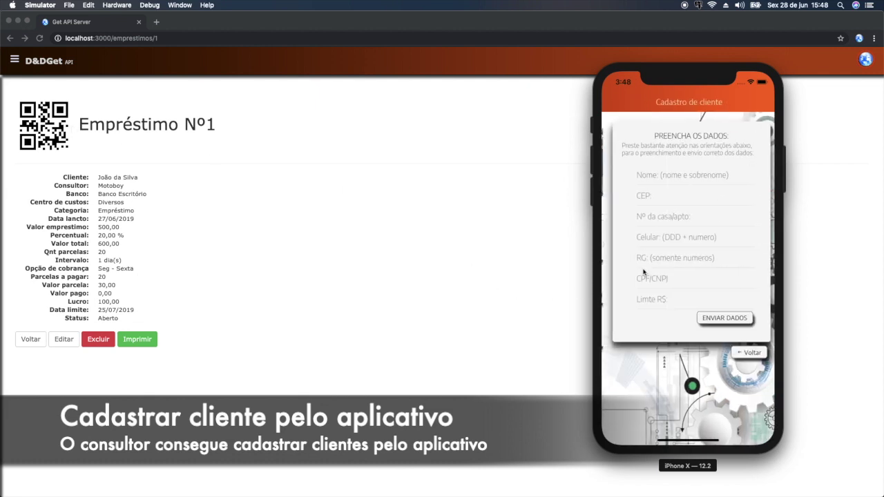
left_click(647, 183)
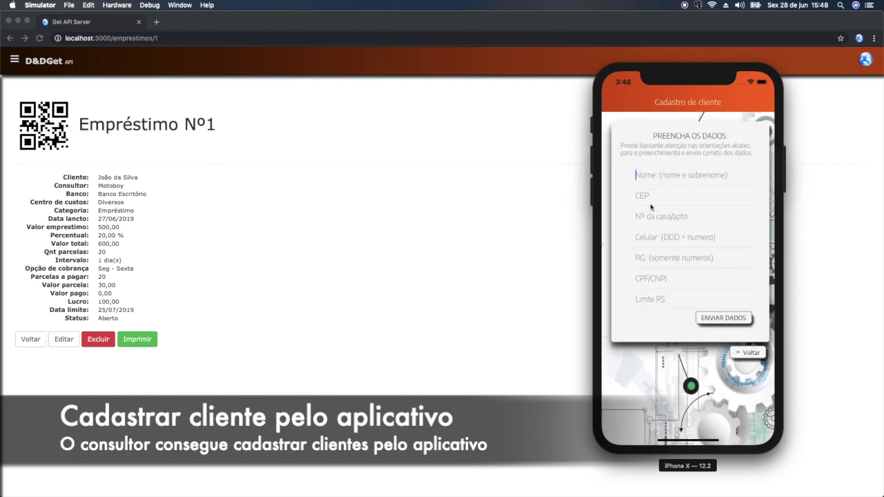
left_click(717, 321)
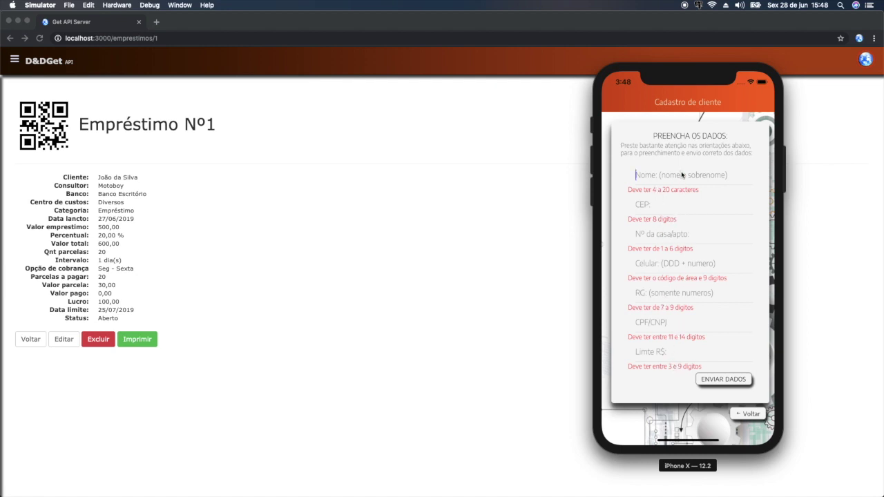
left_click(744, 417)
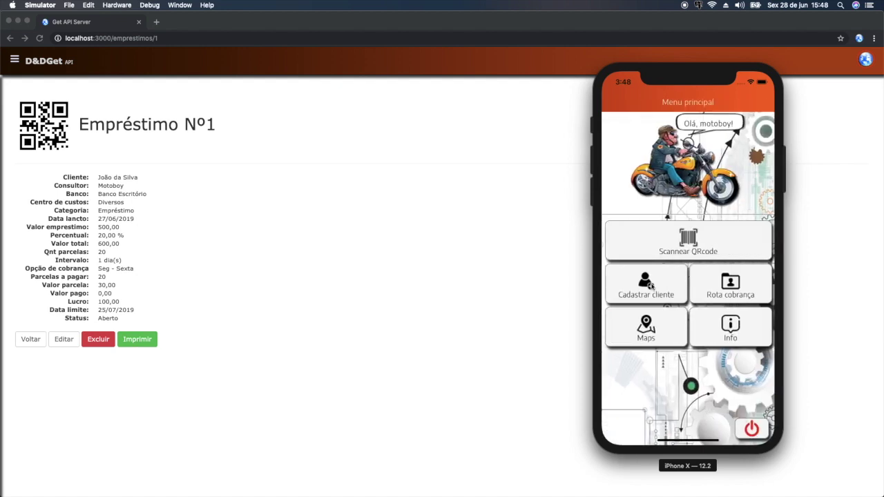
- Open Loan Nº1 from Rota cobrança, allow location access, and view its R$600.00 pending history
left_click(737, 289)
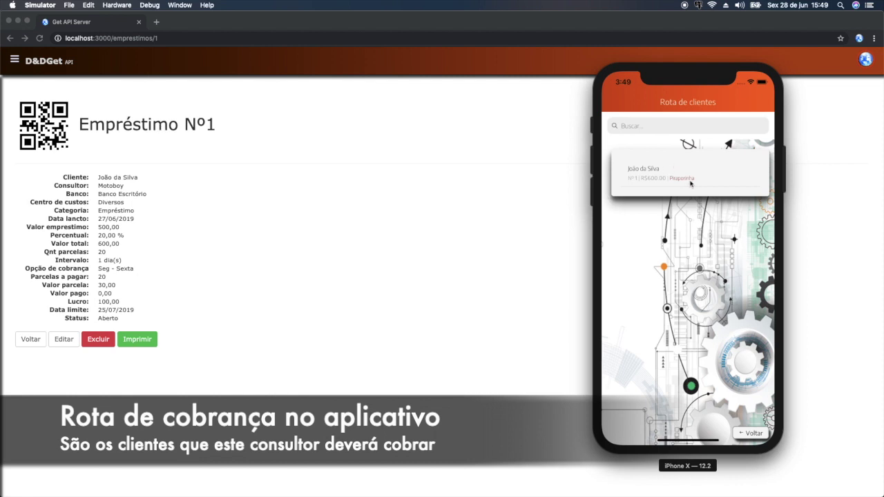
left_click(651, 173)
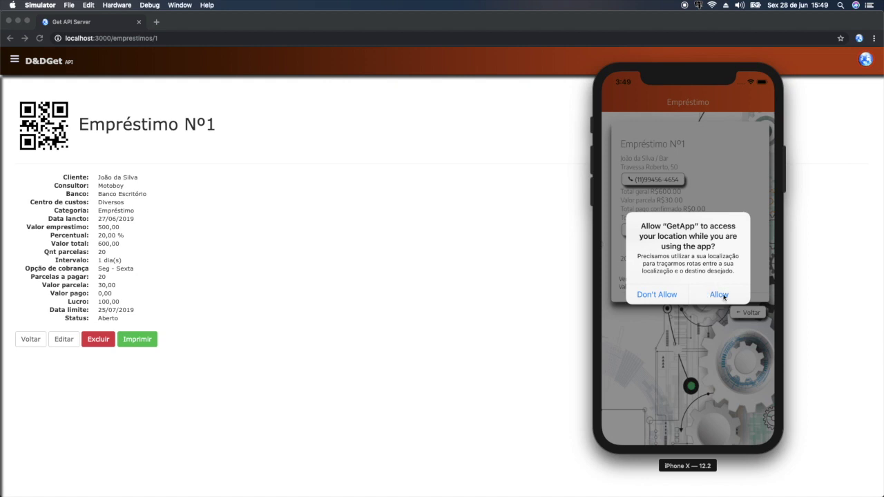
left_click(719, 295)
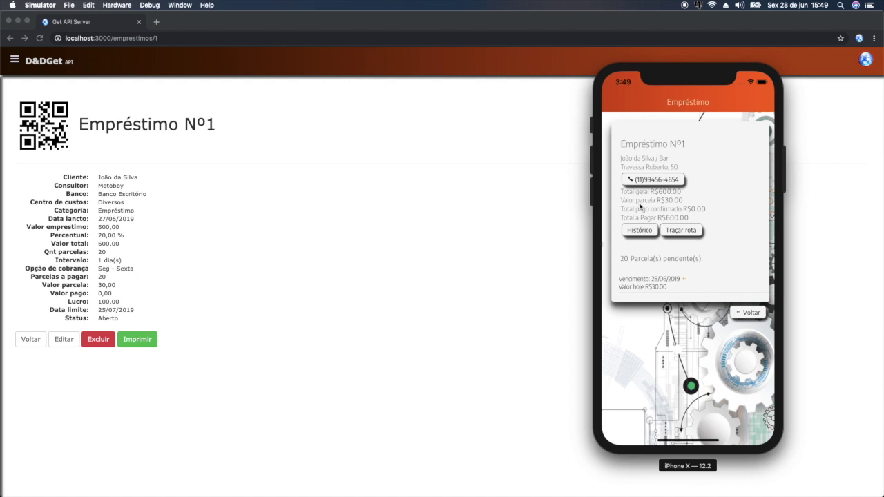
left_click(639, 231)
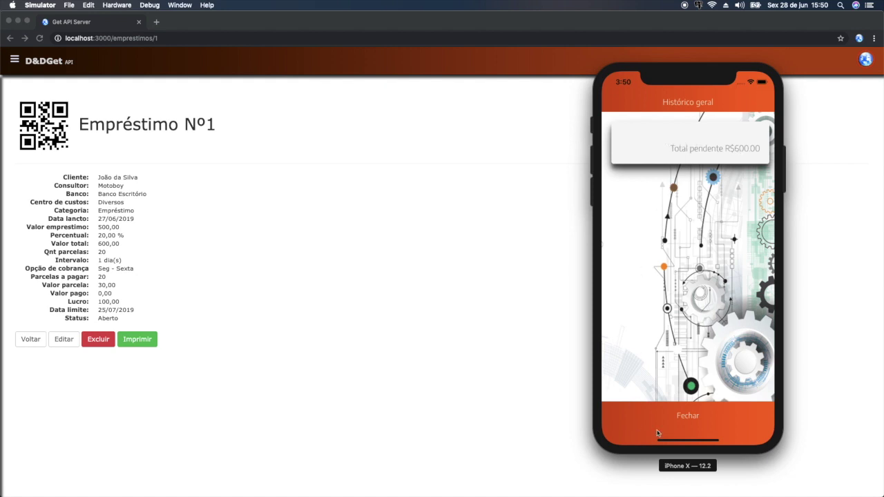
- Close the history, view the traced route to the client, and return to Loan Nº1's installments
left_click(683, 417)
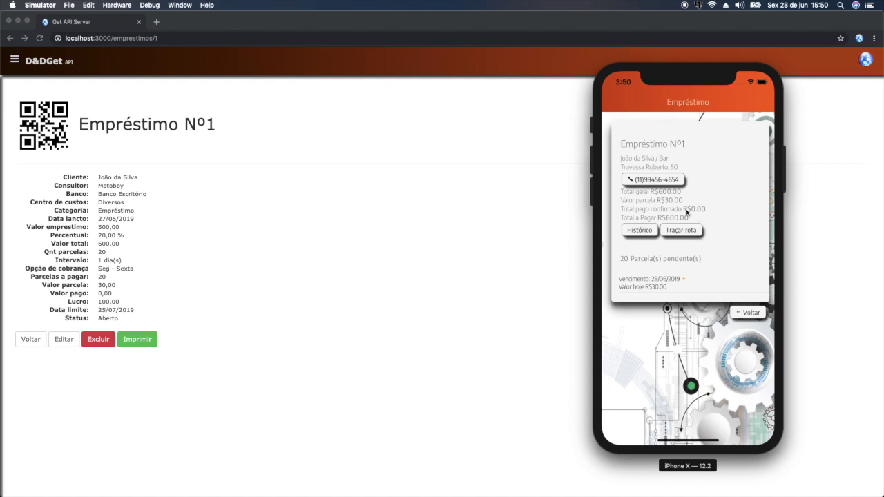
left_click(690, 233)
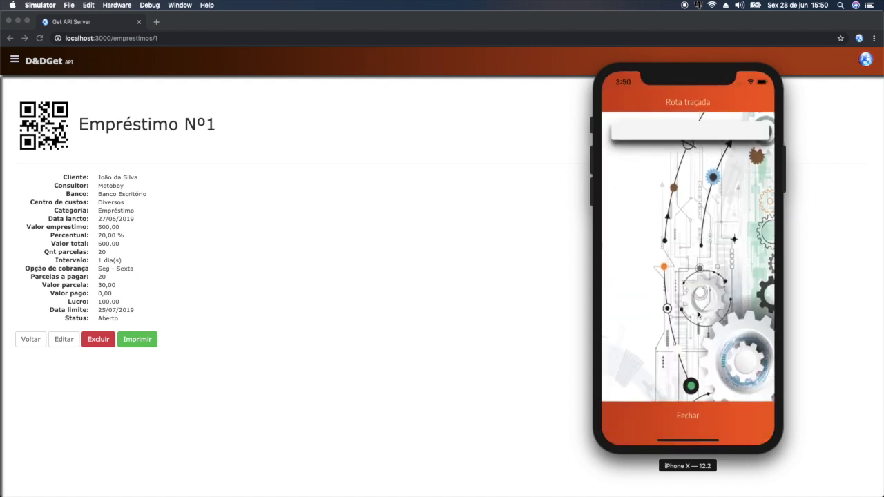
left_click(688, 419)
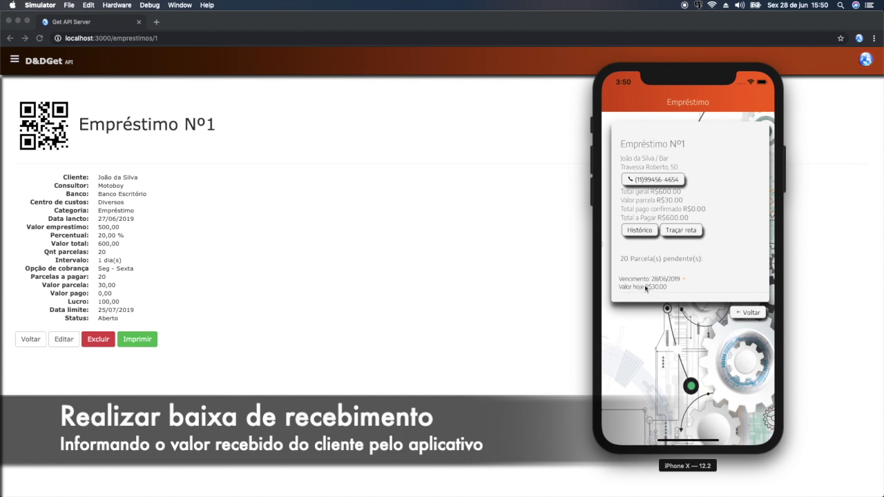
- Reveal the payment entry for today's installment and back out of the initial confirmation prompts
left_click_drag(743, 287, 670, 281)
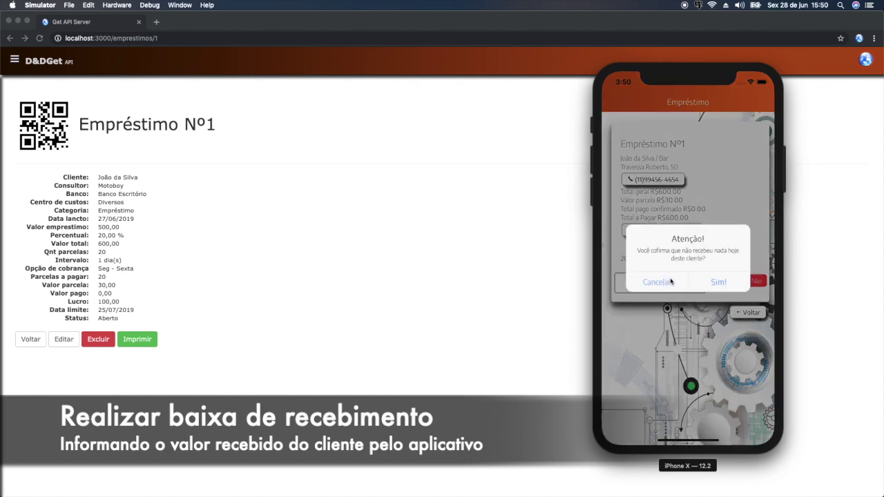
left_click(671, 283)
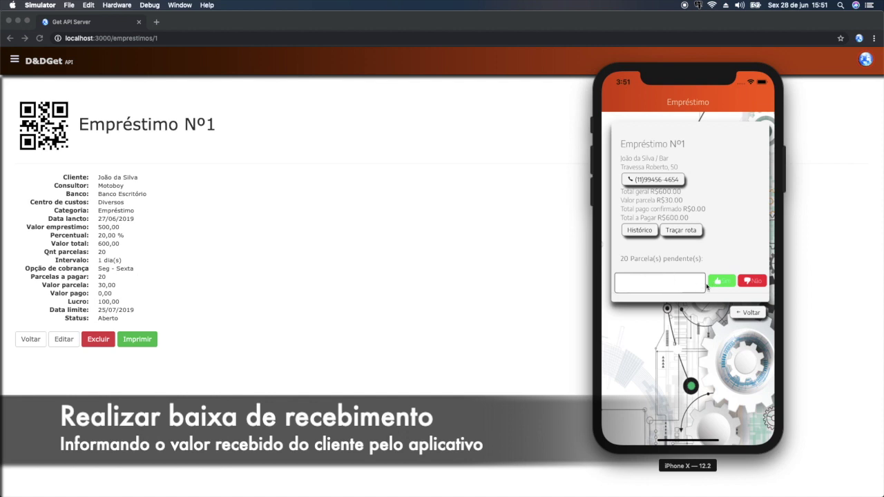
left_click(665, 291)
left_click(736, 286)
left_click(728, 282)
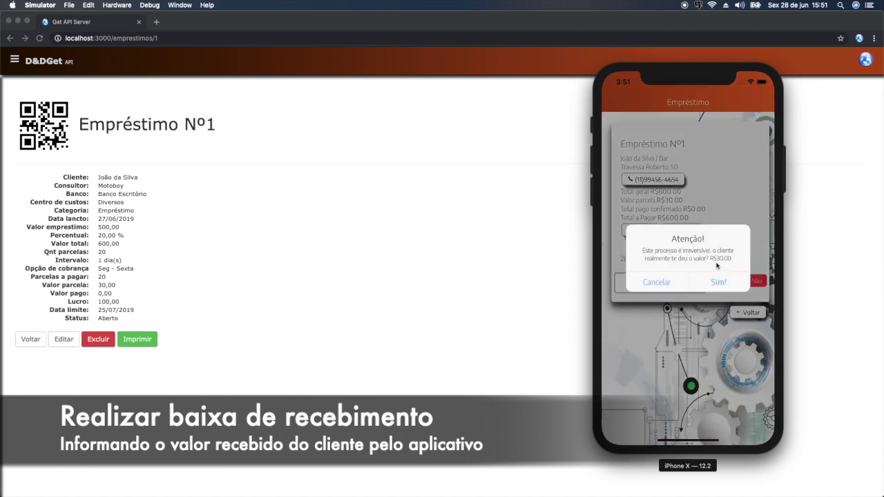
left_click(657, 284)
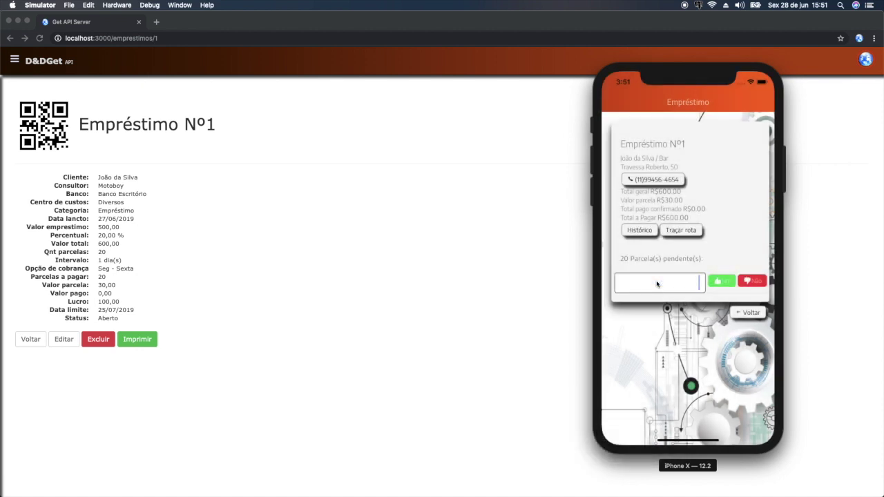
- Try R$ 15,00, then replace it with R$ 45,00 and submit that as the received amount
type("1500")
left_click(722, 282)
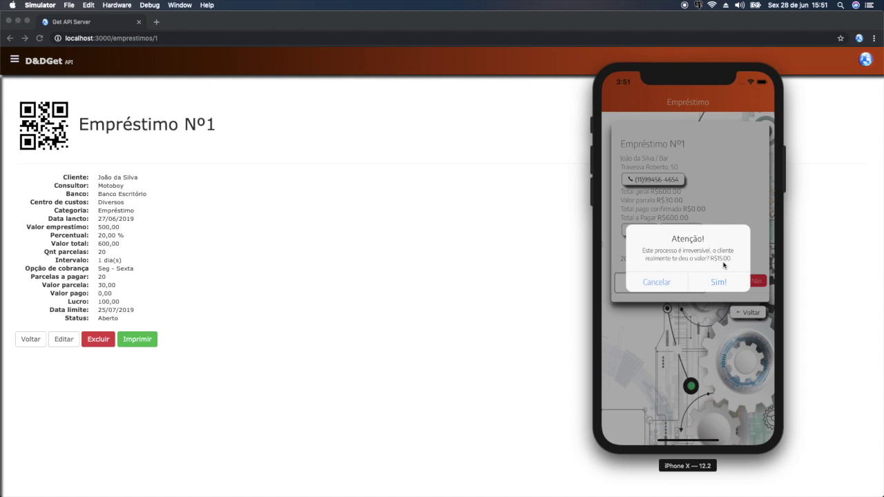
left_click(651, 284)
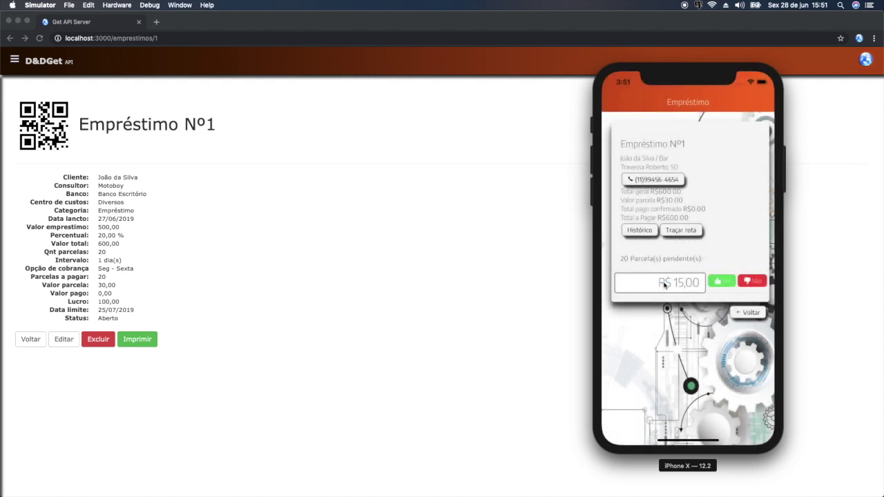
left_click(702, 284)
key("BackSpace")
key("BackSpace")
key("BackSpace")
key("BackSpace")
key("BackSpace")
key("BackSpace")
key("BackSpace")
key("BackSpace")
type("4500")
left_click(720, 281)
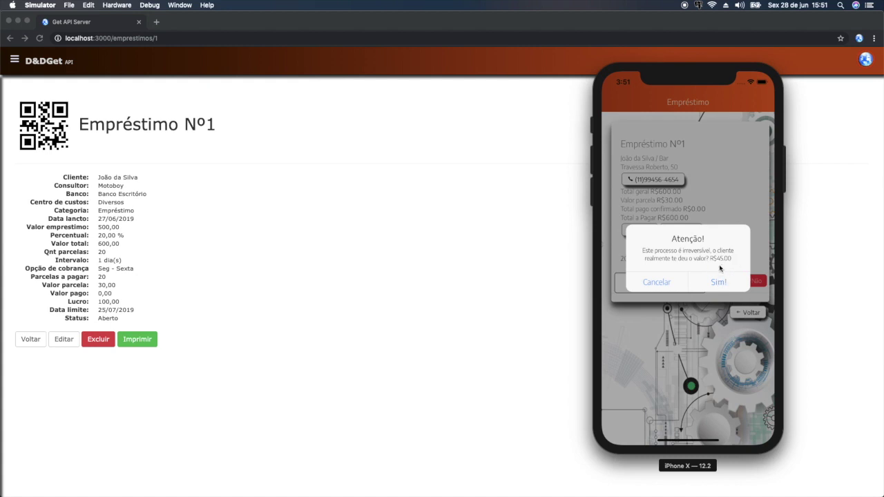
- Cancel the R$ 45,00 entry, enter R$ 35,00 instead and confirm it as received
left_click(666, 284)
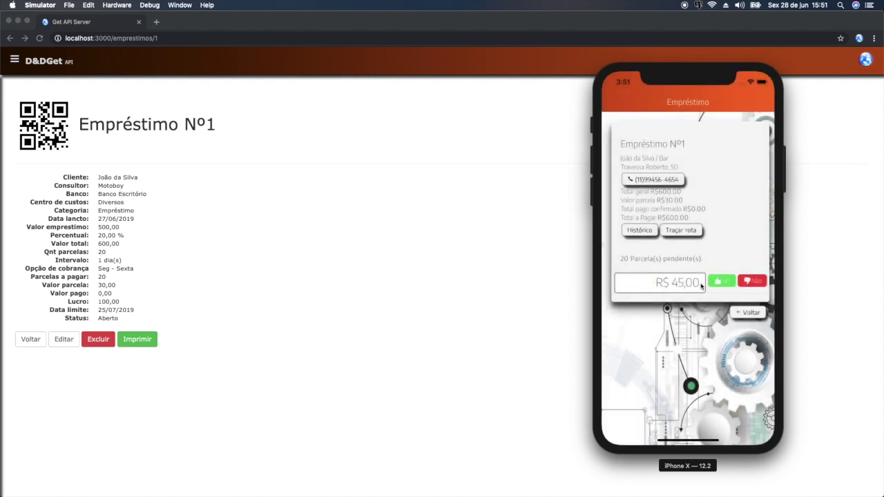
left_click(751, 282)
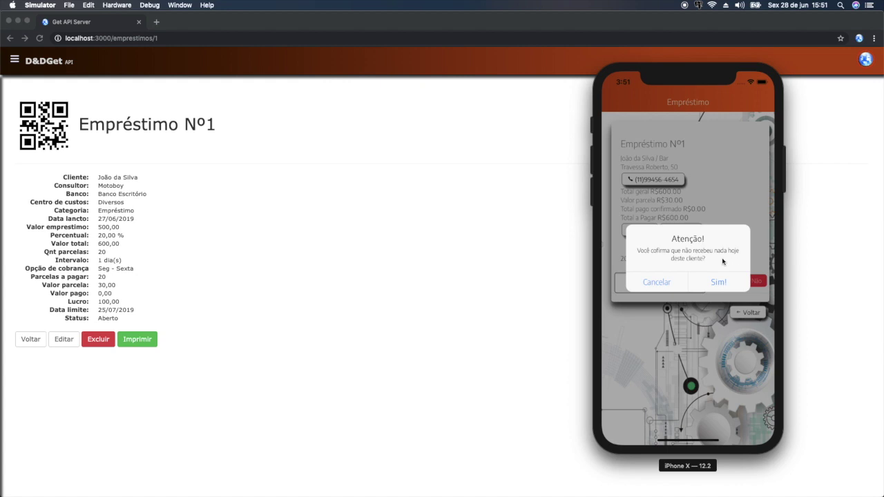
left_click(676, 283)
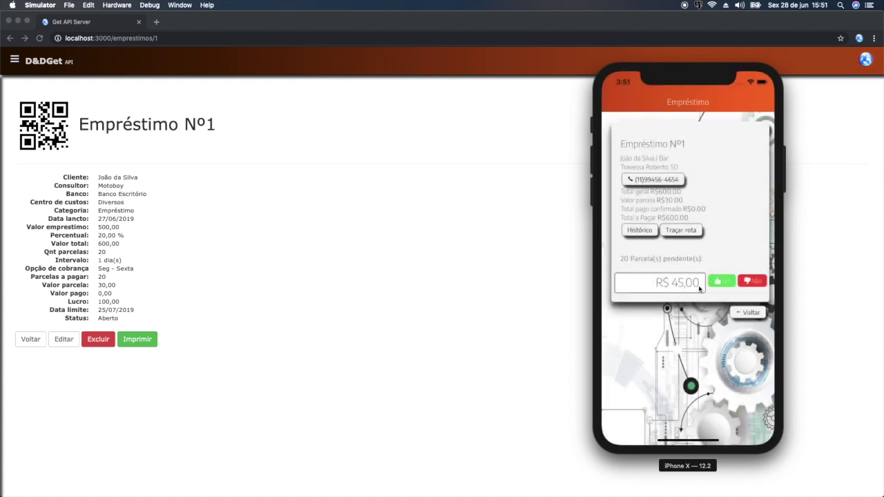
key("BackSpace")
key("BackSpace")
key("BackSpace")
key("BackSpace")
type("3500")
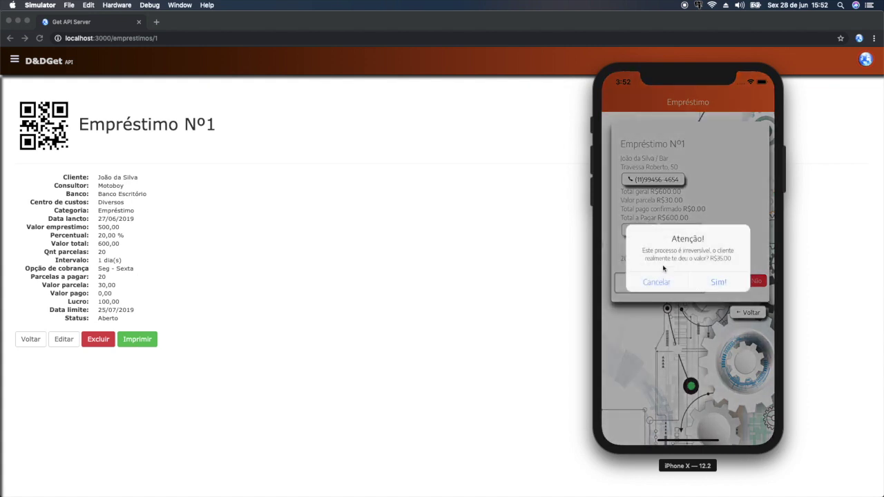
left_click(714, 284)
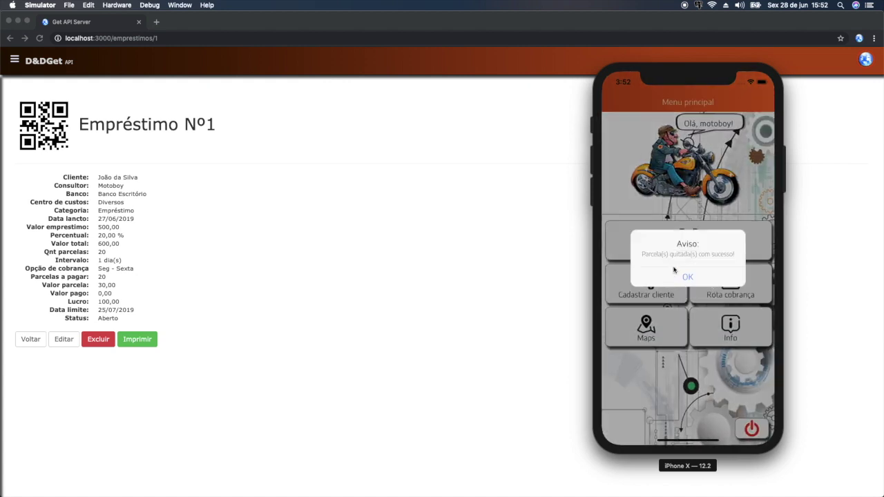
- Dismiss the installment-settled notice and reopen Rota cobrança, now showing no transactions
left_click(689, 277)
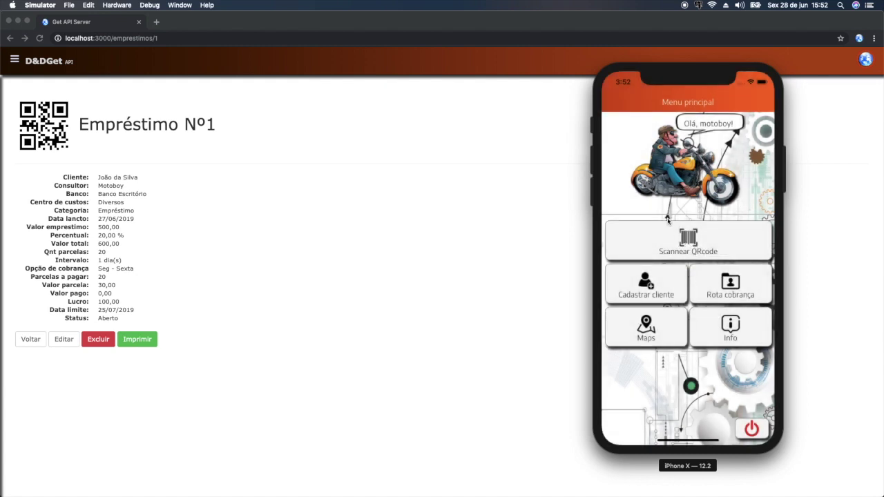
left_click(742, 293)
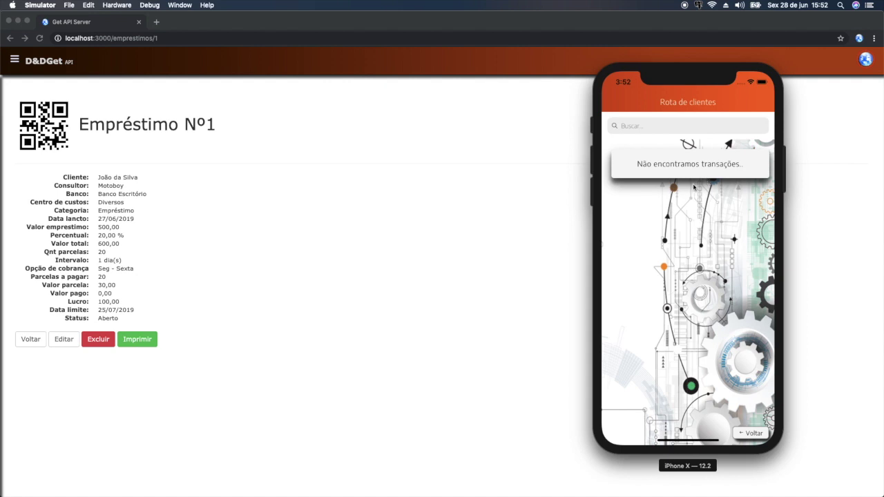
- Return GetApp to Menu principal and bring Chrome's Empréstimo Nº1 admin page forward
left_click(753, 435)
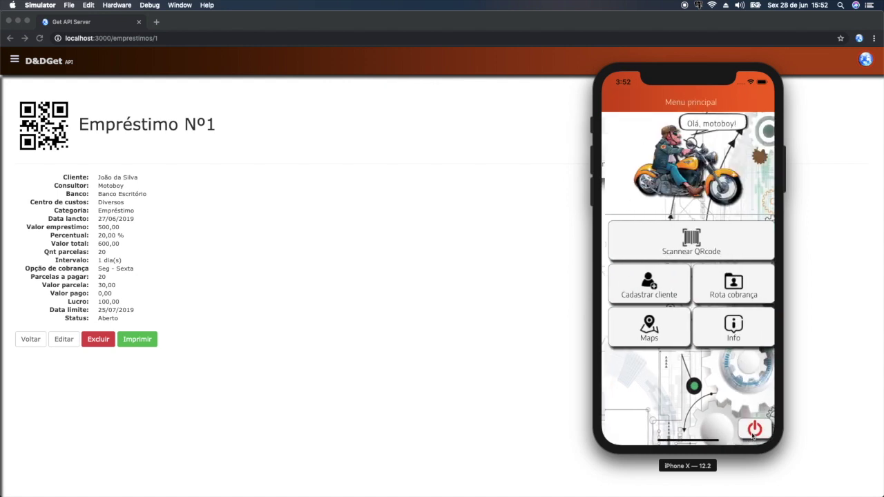
left_click(475, 257)
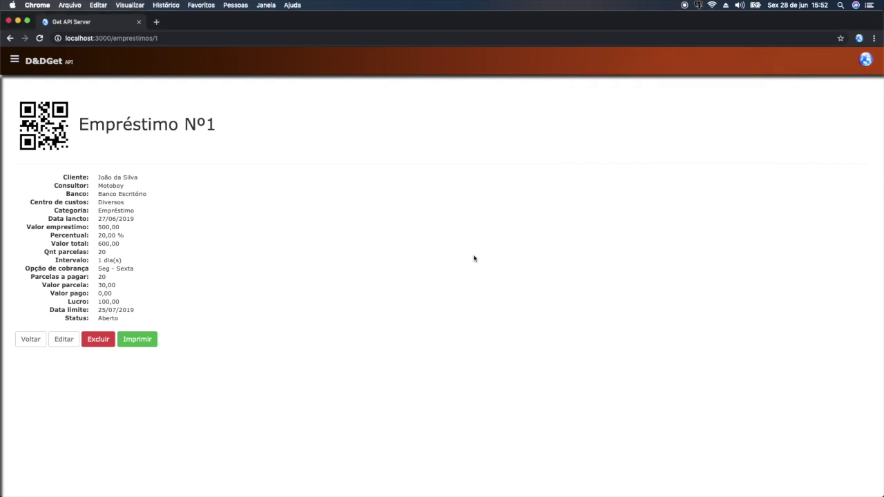
- Open Financeiro Geral > Contas a Receber and search receivables for loan number 1
left_click(15, 62)
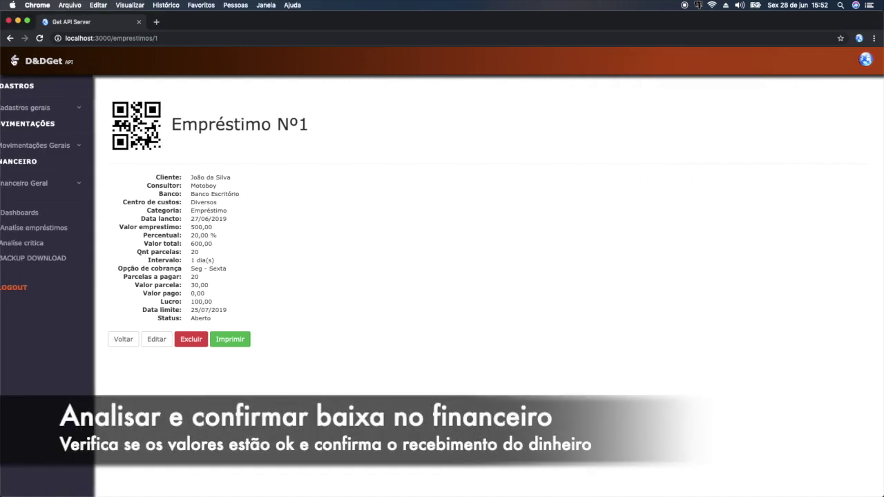
left_click(62, 184)
left_click(56, 214)
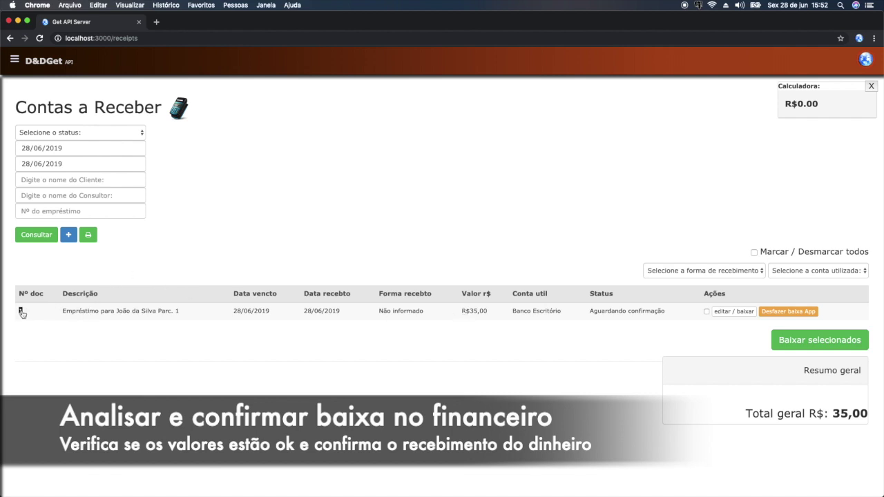
left_click(35, 211)
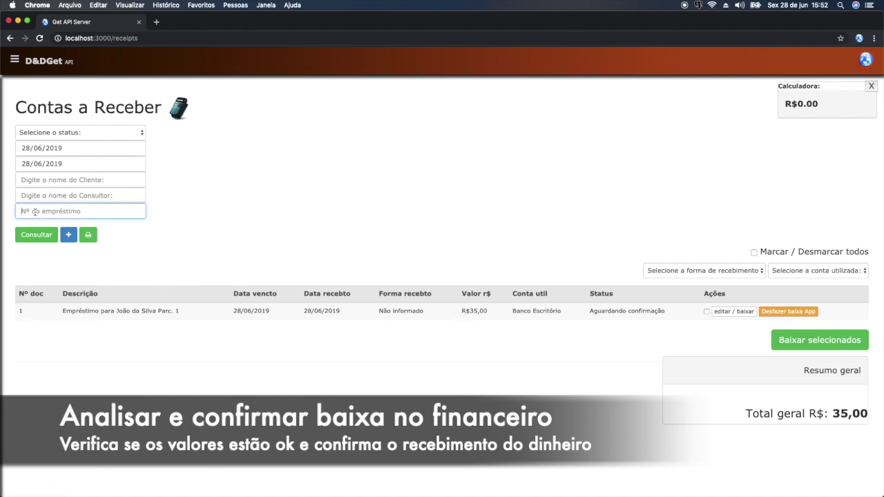
type("1")
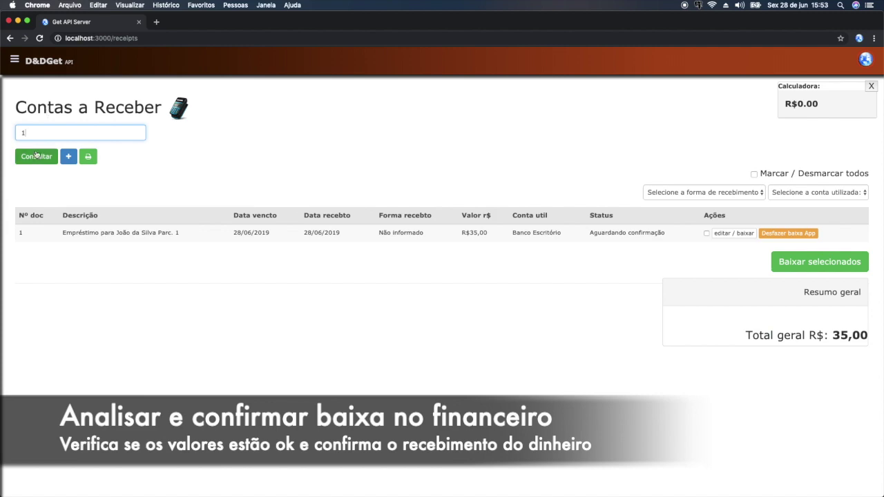
left_click(37, 156)
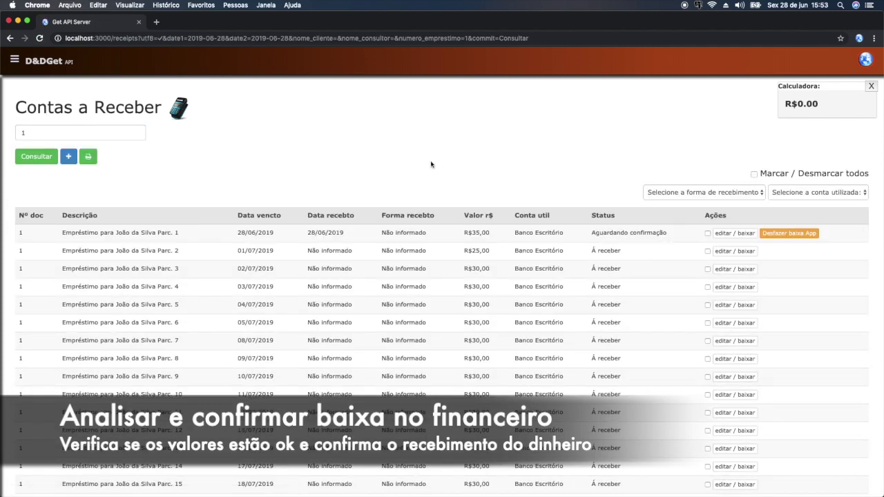
scroll(428, 173, "down", 5)
scroll(460, 233, "up", 5)
scroll(354, 333, "down", 5)
scroll(400, 275, "up", 5)
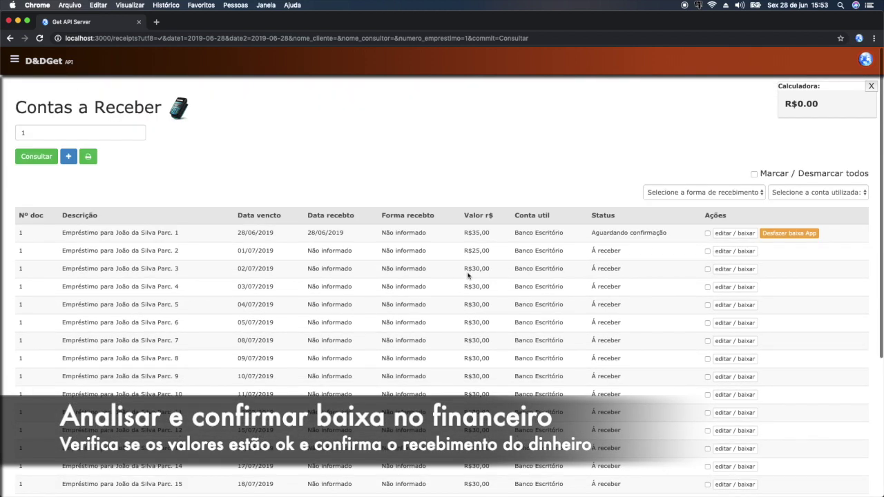
left_click_drag(593, 250, 592, 268)
left_click_drag(302, 234, 332, 233)
left_click(347, 237)
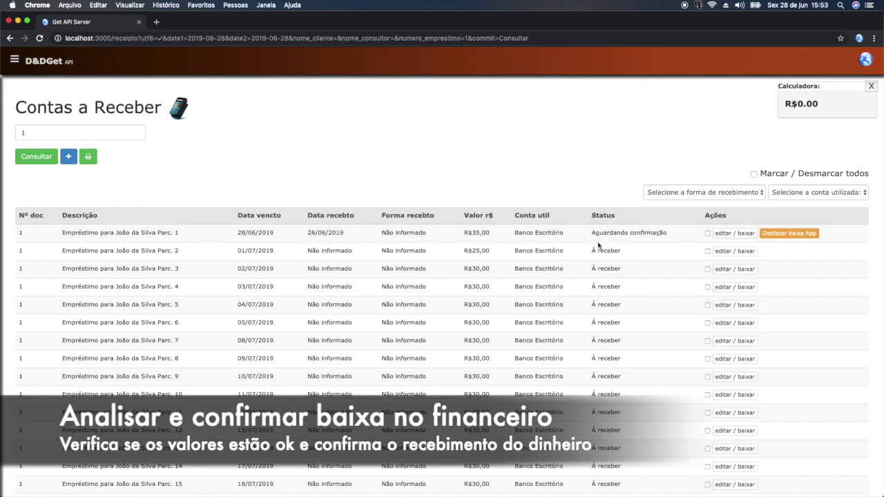
left_click_drag(589, 235, 649, 241)
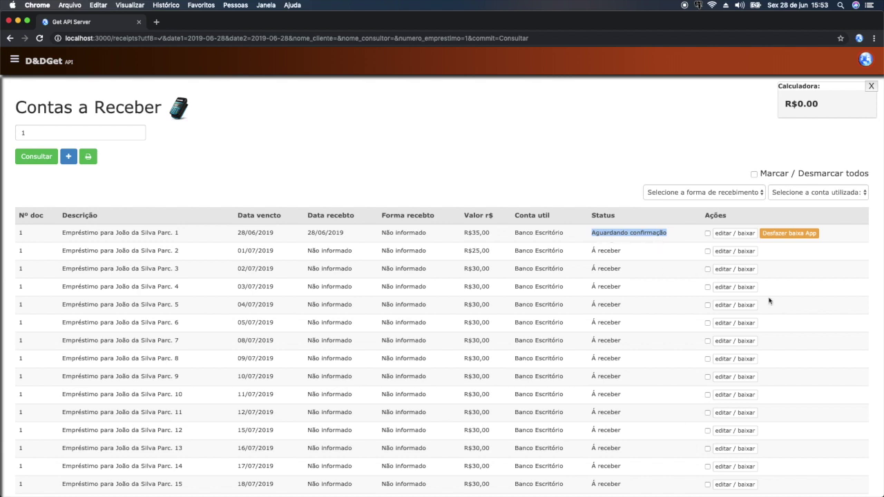
left_click(667, 248)
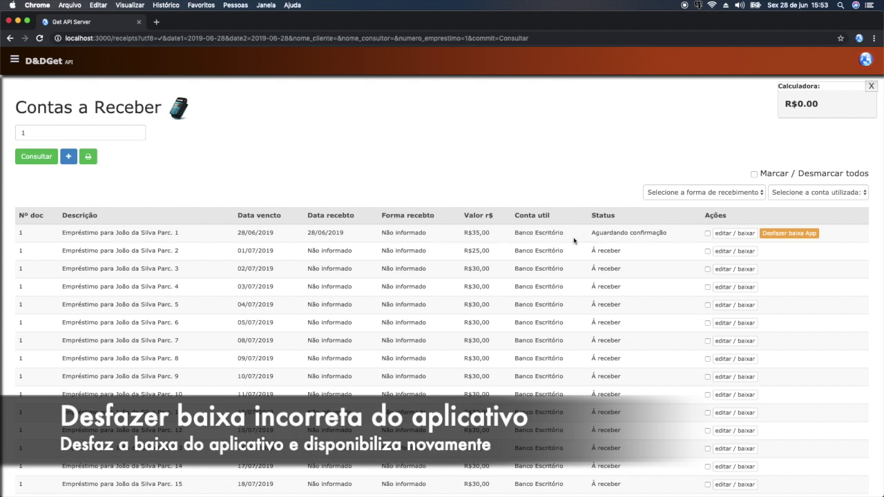
left_click_drag(590, 237, 669, 241)
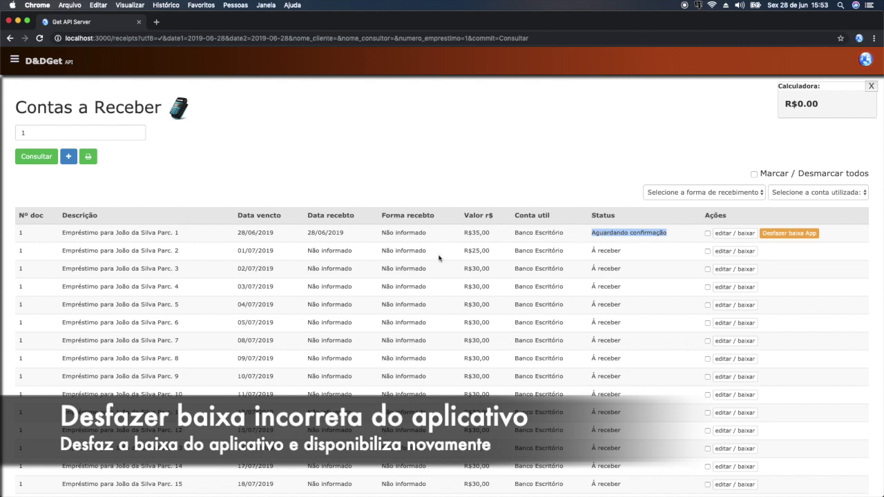
left_click_drag(461, 236, 491, 240)
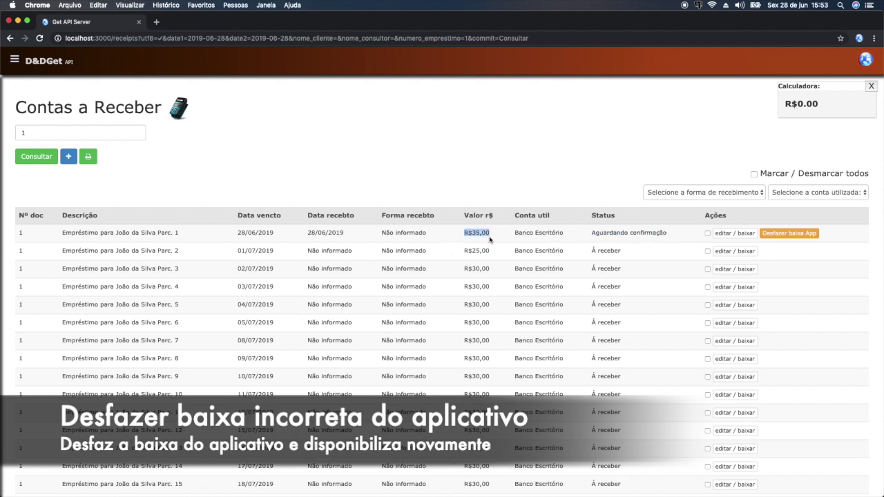
- Undo installment 1's app payment, returning it to R$30,00 À receber, then open GetApp's Rota cobrança
left_click(800, 234)
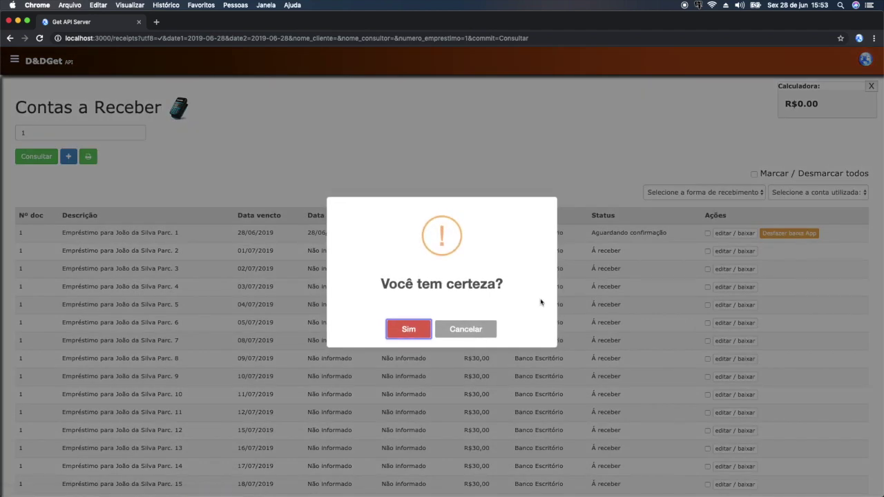
left_click(409, 330)
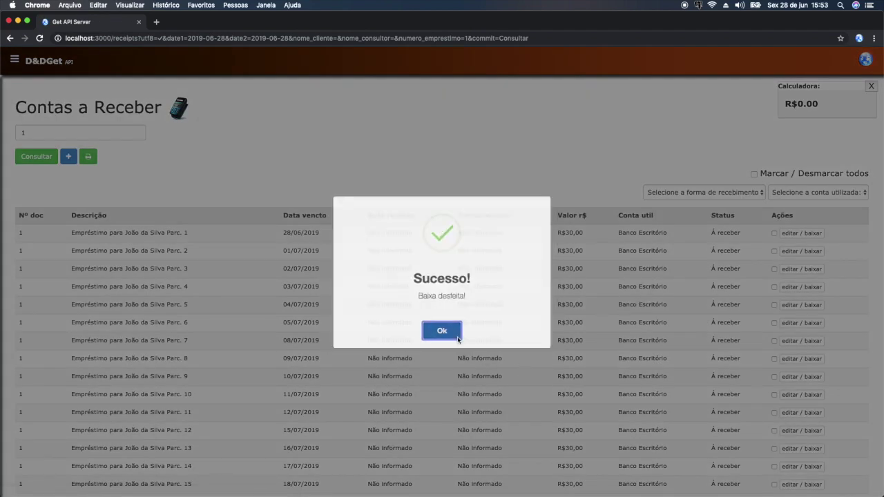
left_click(457, 338)
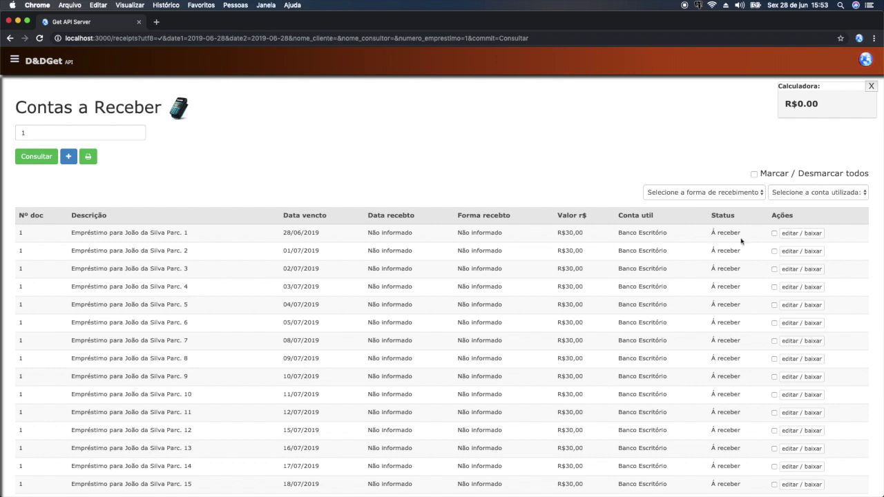
left_click_drag(752, 236, 588, 238)
left_click(559, 240)
key("super+Tab")
left_click(723, 289)
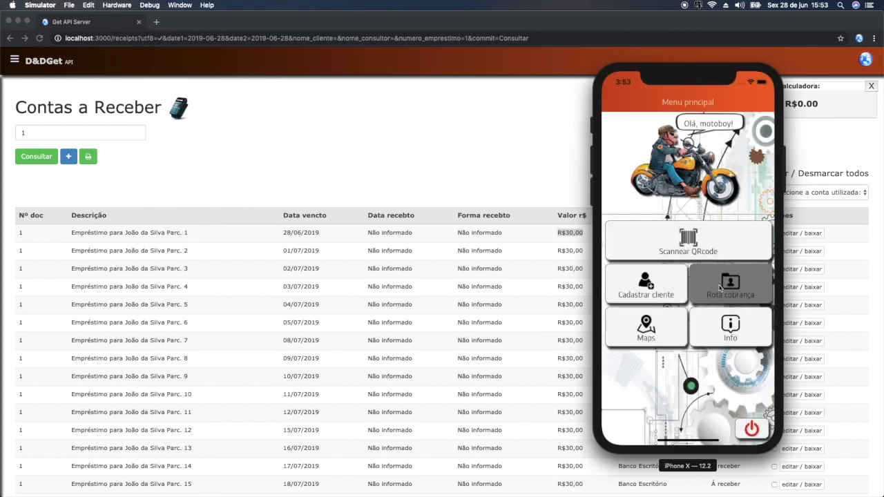
- Open loan Nº1 and enter R$ 35,00 as the amount received for the installment
left_click(677, 174)
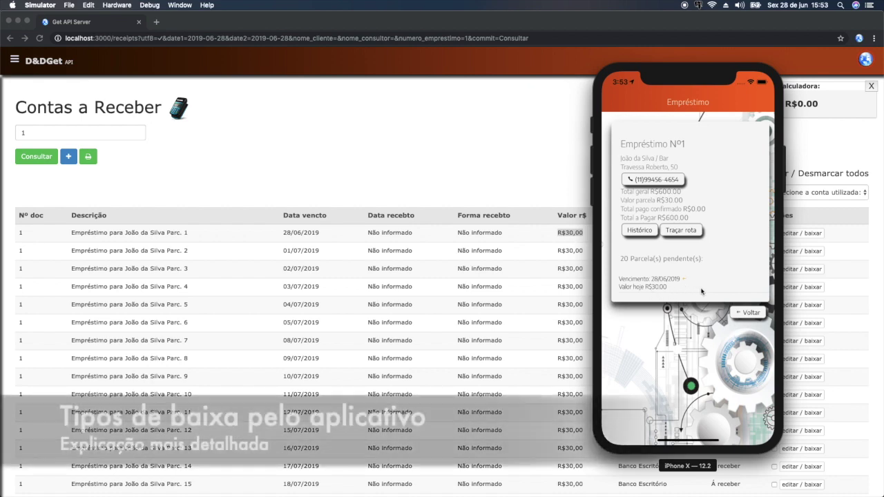
left_click_drag(749, 285, 663, 285)
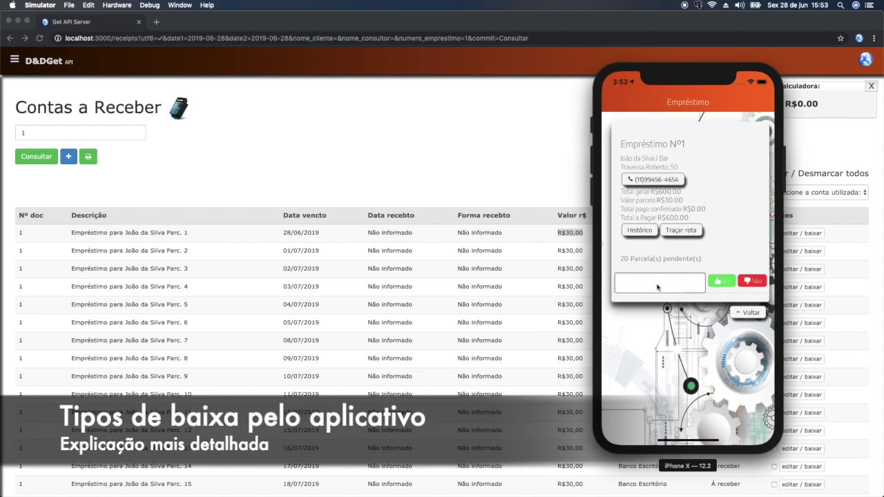
left_click(753, 281)
left_click(652, 282)
left_click(666, 289)
type("350,00")
key("BackSpace")
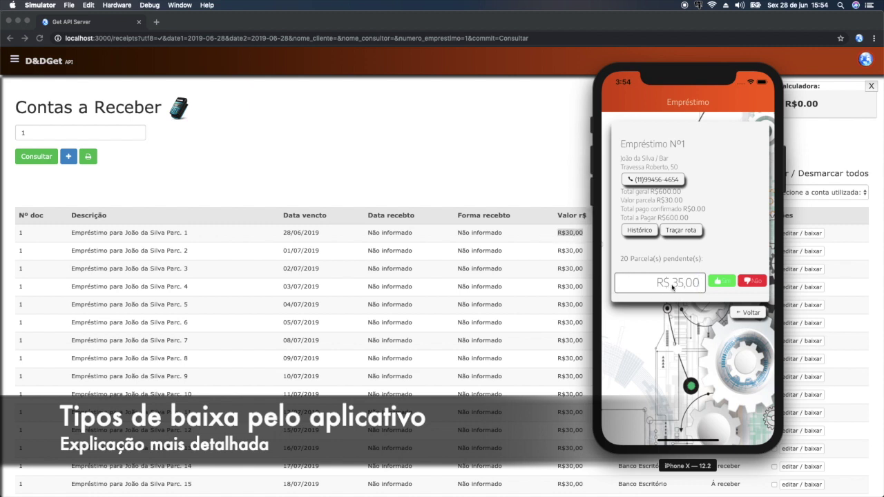
- Confirm the R$ 35,00 installment payment as paid and dismiss the success notice
left_click(721, 283)
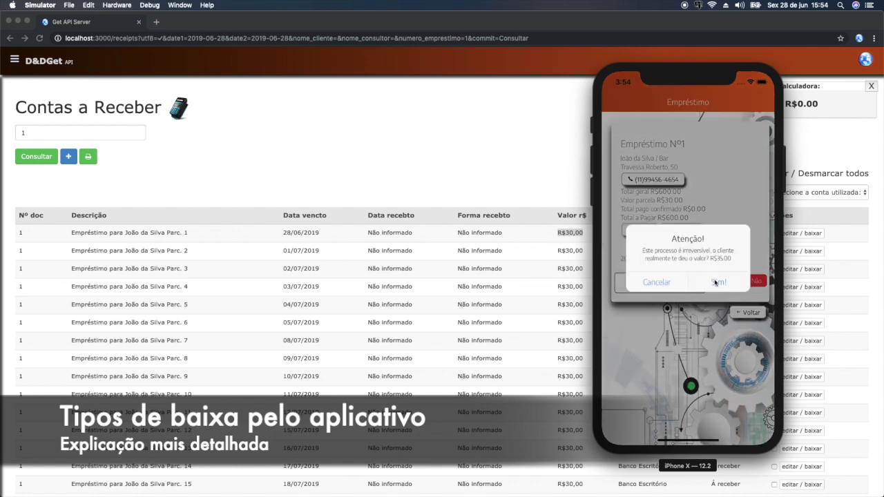
left_click(719, 283)
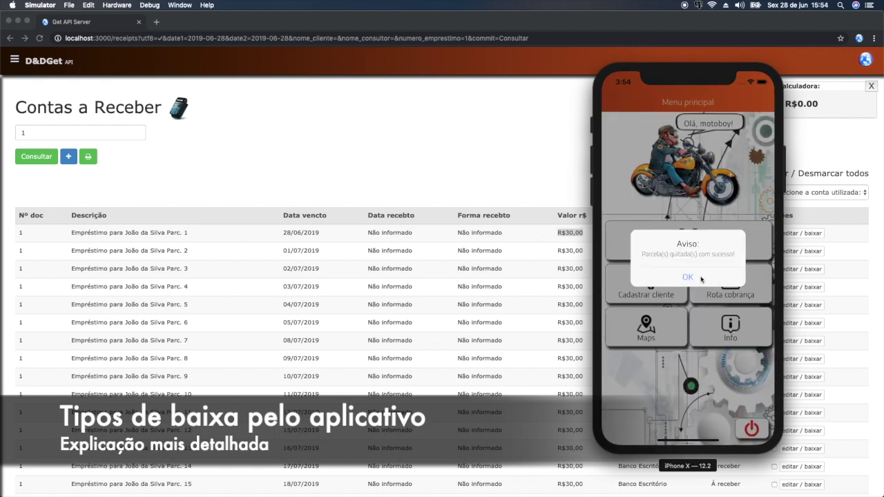
left_click(701, 278)
left_click(547, 242)
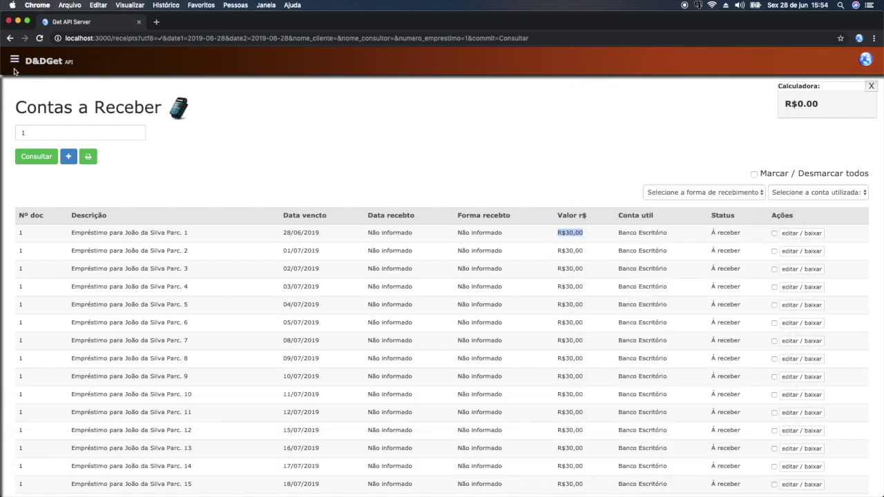
- Refresh loan 1's receivables and highlight installment 1's R$35,00 paid value
left_click(661, 248)
left_click_drag(746, 235, 557, 238)
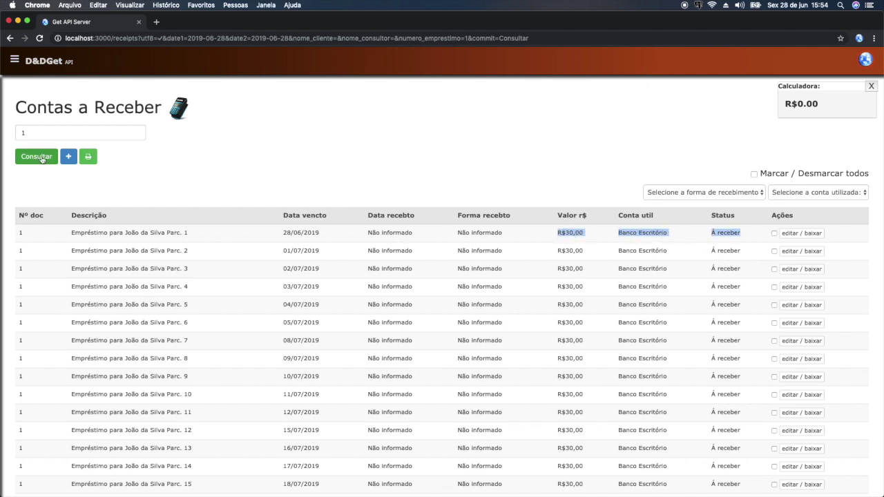
left_click(41, 159)
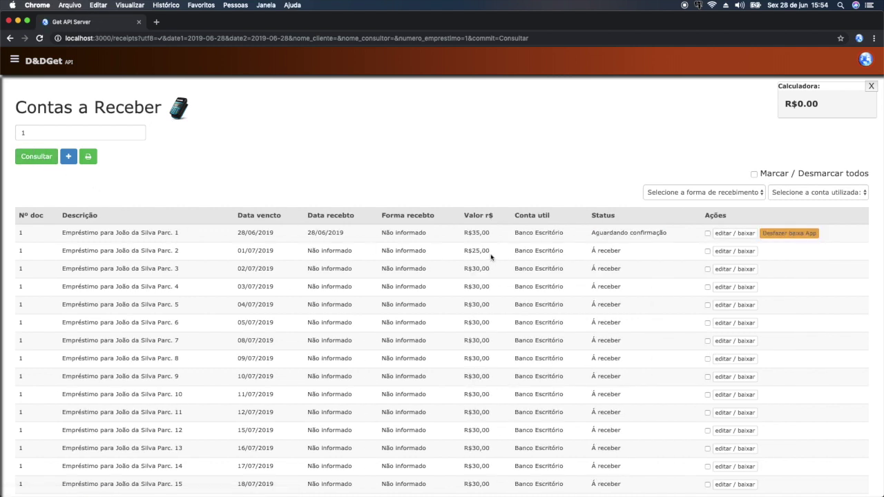
left_click_drag(462, 233, 492, 235)
left_click(492, 235)
left_click_drag(464, 235, 490, 239)
left_click(464, 241)
left_click_drag(464, 236, 489, 236)
- Point out installment 2's due date 01/07/2019 and its reduced R$25,00 value beside the R$35,00 payment
left_click_drag(236, 254, 280, 254)
left_click(478, 234)
left_click_drag(464, 254, 495, 254)
left_click(466, 234)
left_click_drag(463, 234, 484, 234)
left_click(485, 239)
left_click_drag(466, 233, 496, 252)
left_click(494, 236)
- Undo installment 1's app payment again, confirming with Sim and closing the success message
left_click(785, 233)
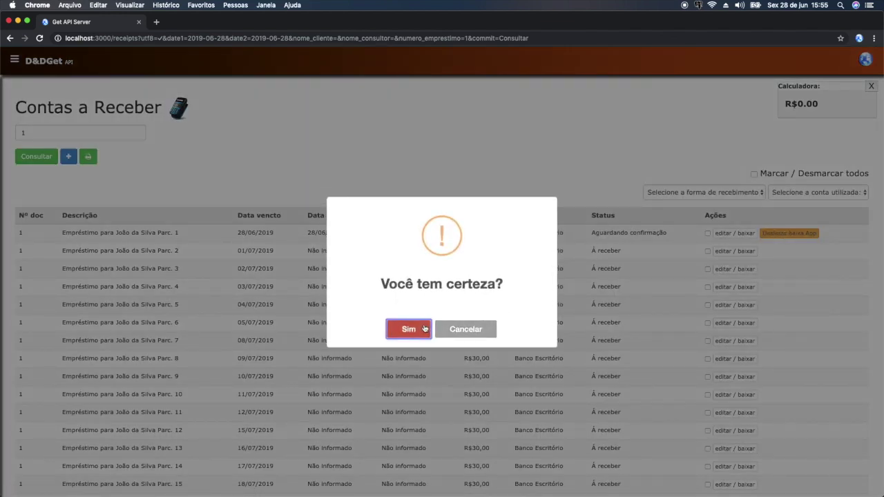
left_click(408, 330)
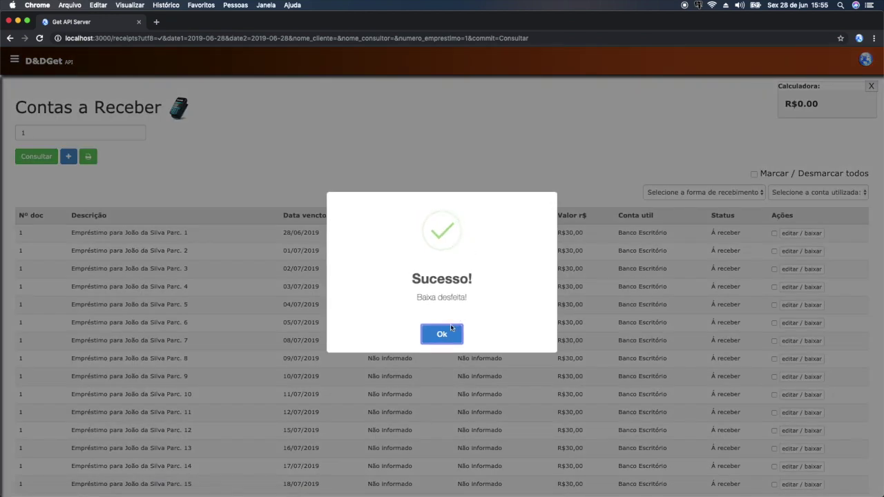
key("Return")
- Reopen Empréstimo Nº1 from GetApp's Rota cobrança
key("super+Tab")
left_click(725, 295)
left_click(654, 183)
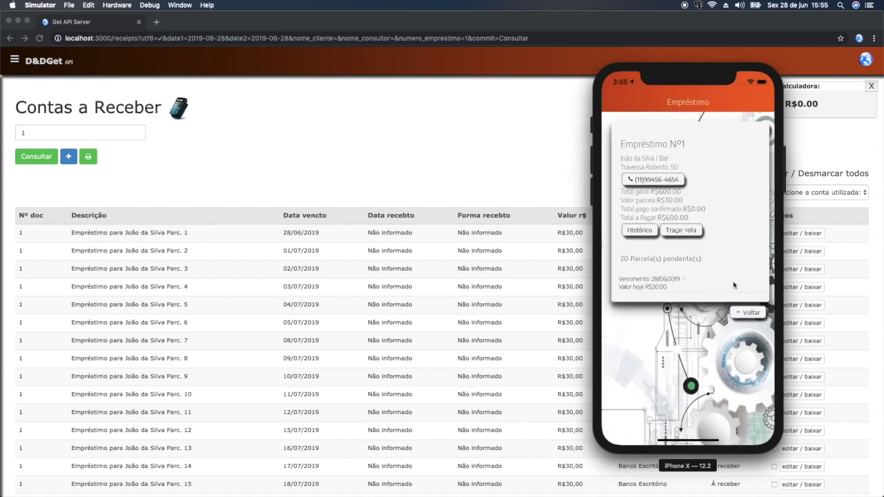
- Declare nothing received today on loan Nº1, then refresh the admin list showing installment 2 at R$60,00
left_click(757, 282)
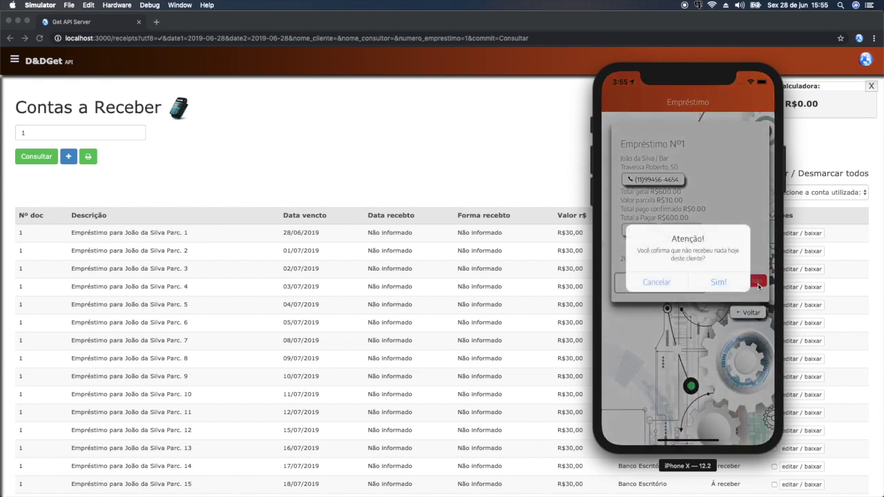
left_click(718, 285)
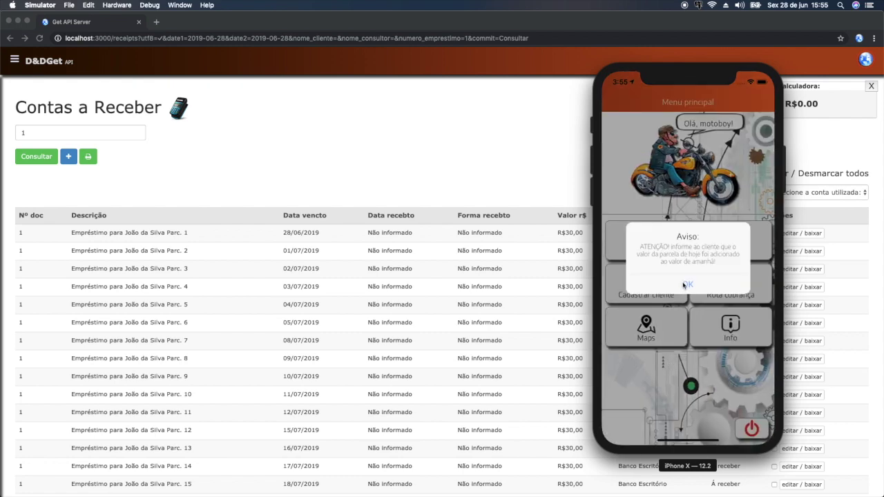
left_click(686, 281)
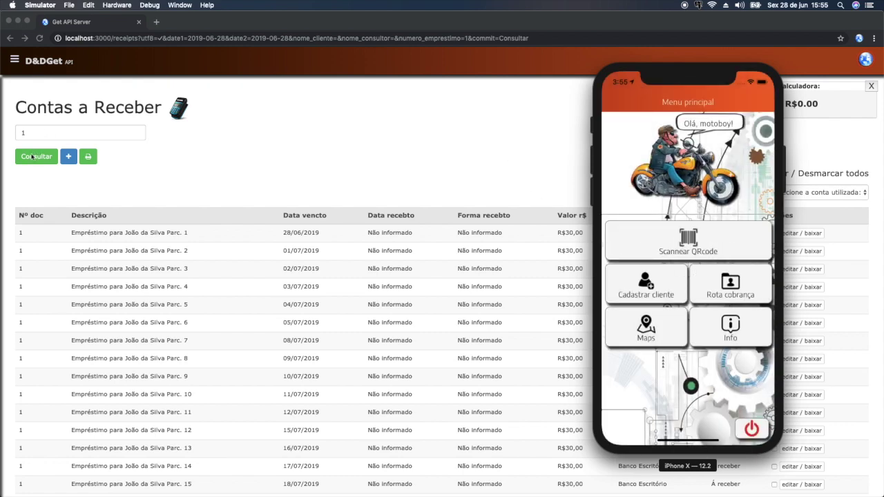
left_click(31, 156)
left_click(31, 157)
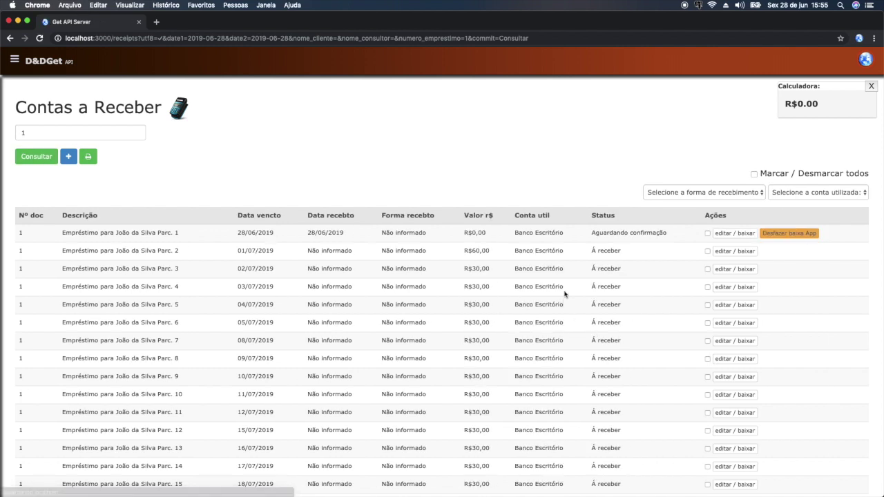
- Highlight installment 2's R$60,00 and undo the app write-off of installment 1
left_click_drag(466, 235, 494, 253)
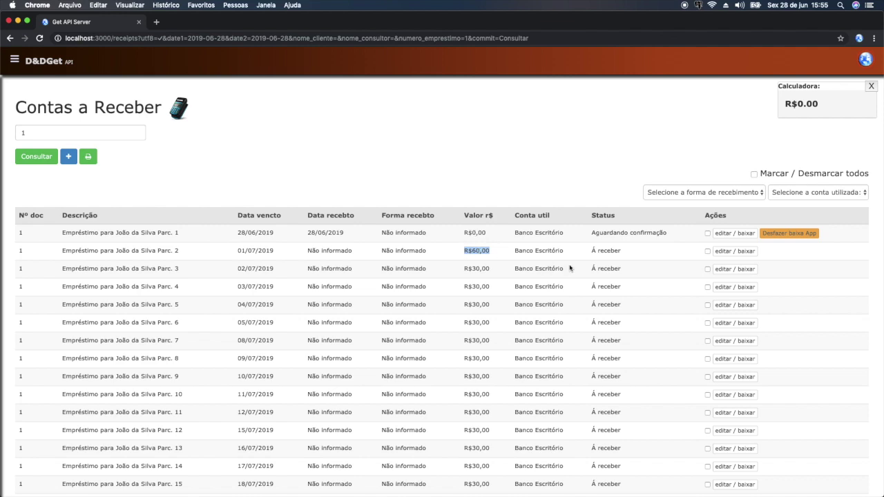
left_click(807, 236)
left_click(407, 329)
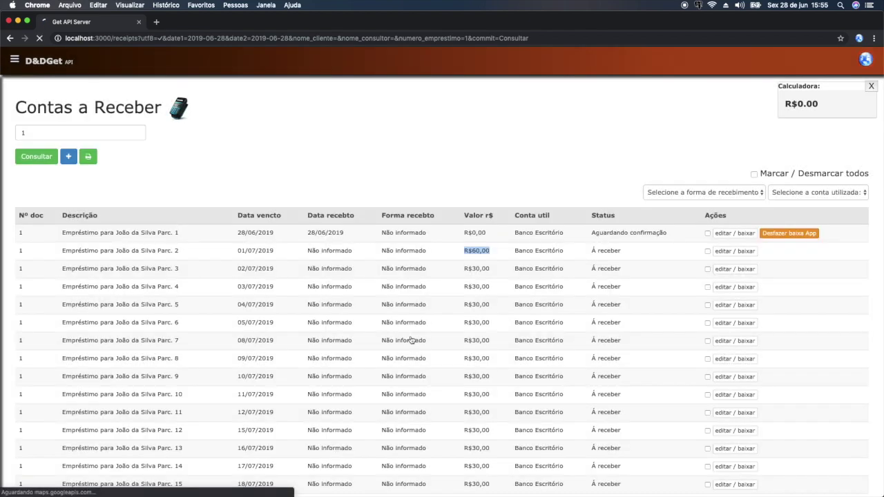
- Acknowledge the undo success and reopen loan Nº1 from GetApp's collection route
key("super+Tab")
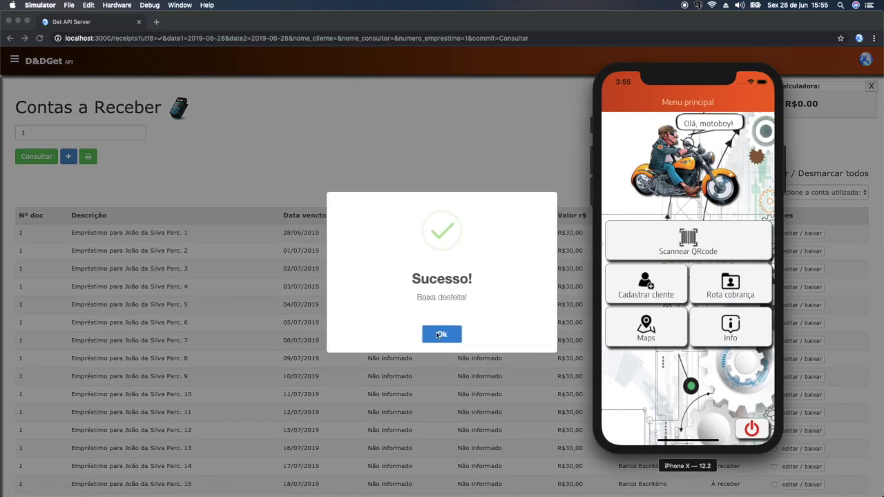
left_click(441, 336)
left_click(460, 333)
key("super+Tab")
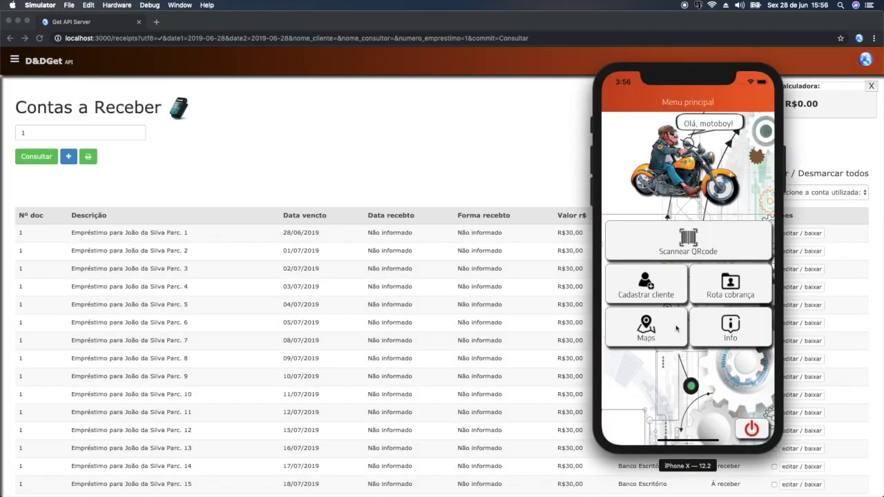
left_click(736, 299)
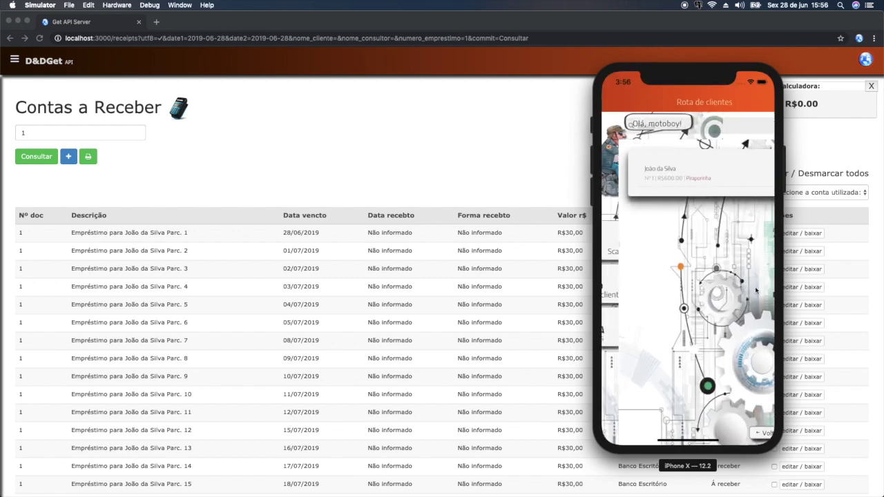
left_click(665, 178)
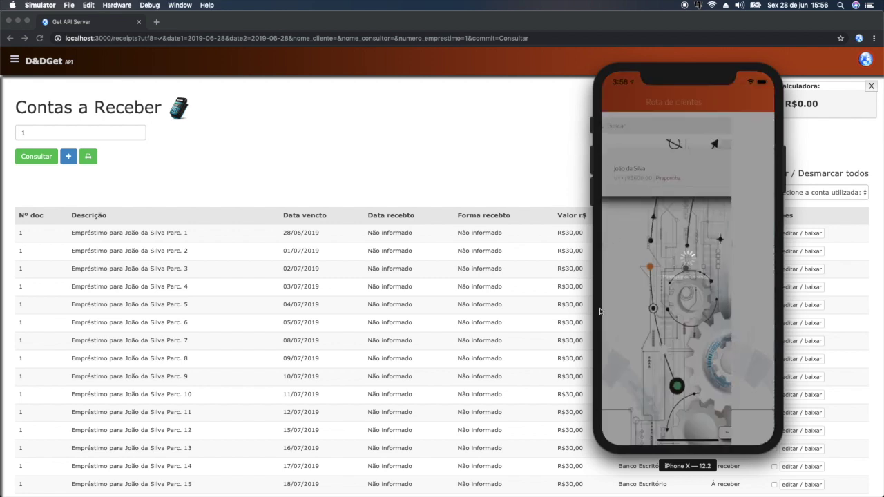
- Pay today's instalment with R$ 35,00, confirm it, and recheck the now-empty route list
left_click(715, 289)
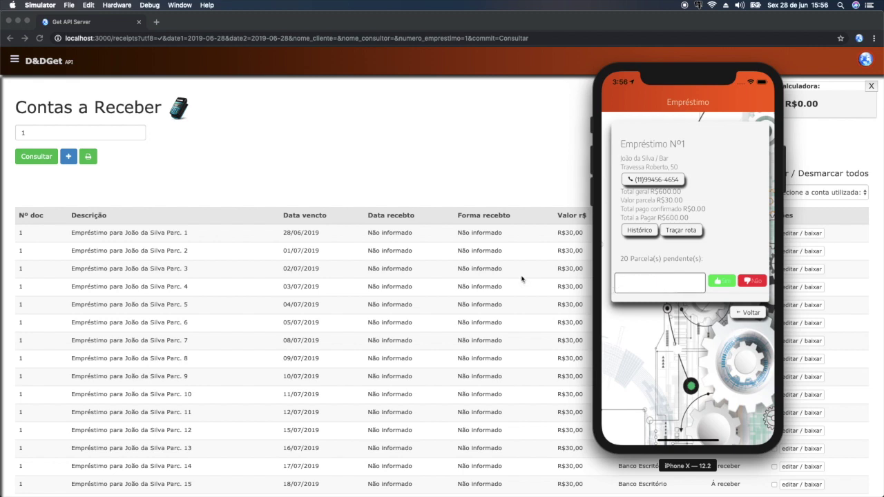
left_click(722, 281)
left_click(660, 283)
type("3500")
left_click(722, 282)
left_click(725, 283)
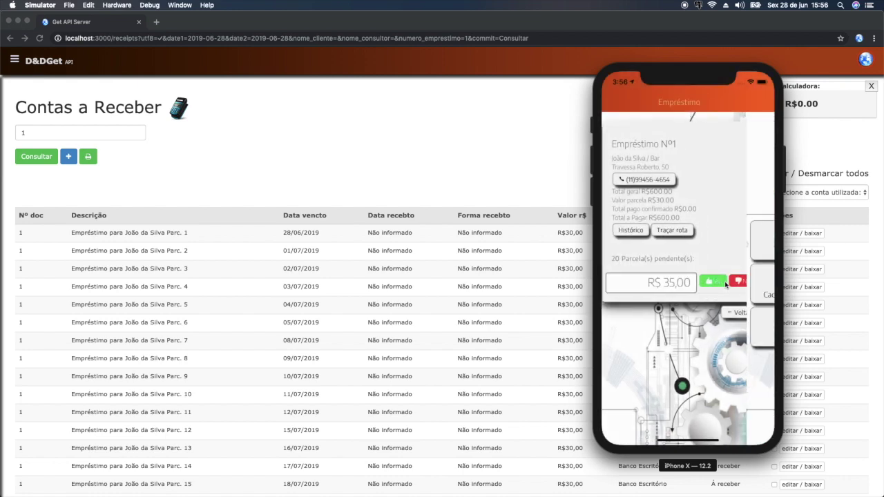
left_click(686, 279)
left_click(714, 299)
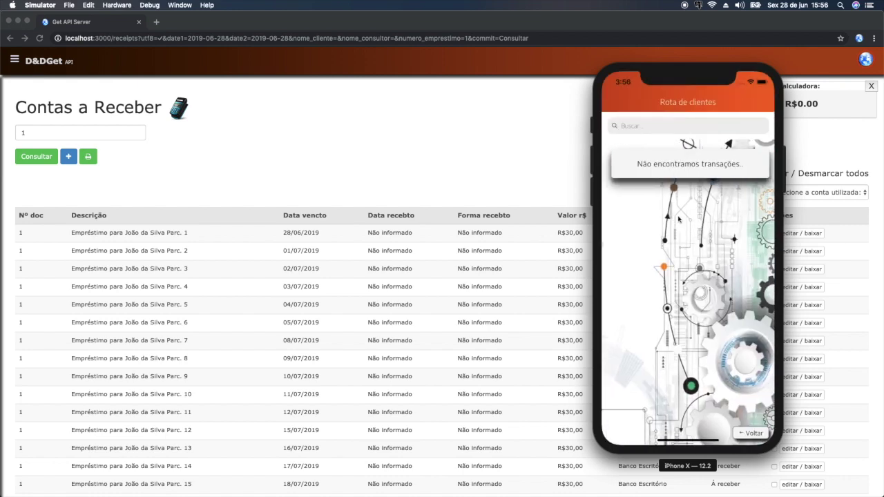
- Reload loan 1's receivables, undo instalment 1's R$35,00 app payment, and refresh GetApp's route list
left_click(503, 184)
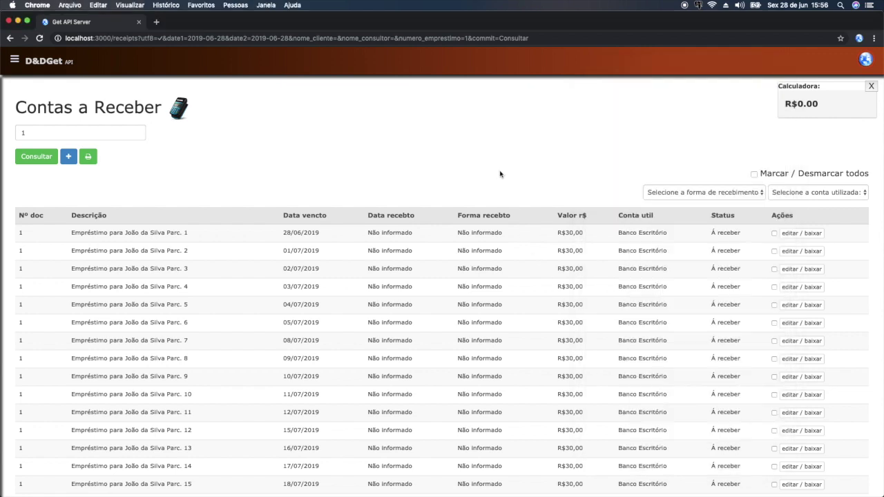
left_click(38, 157)
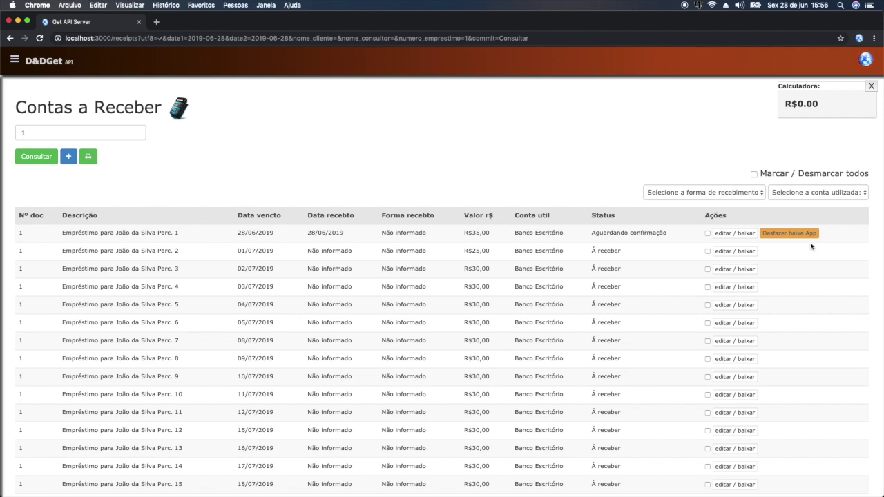
left_click(795, 234)
left_click(424, 329)
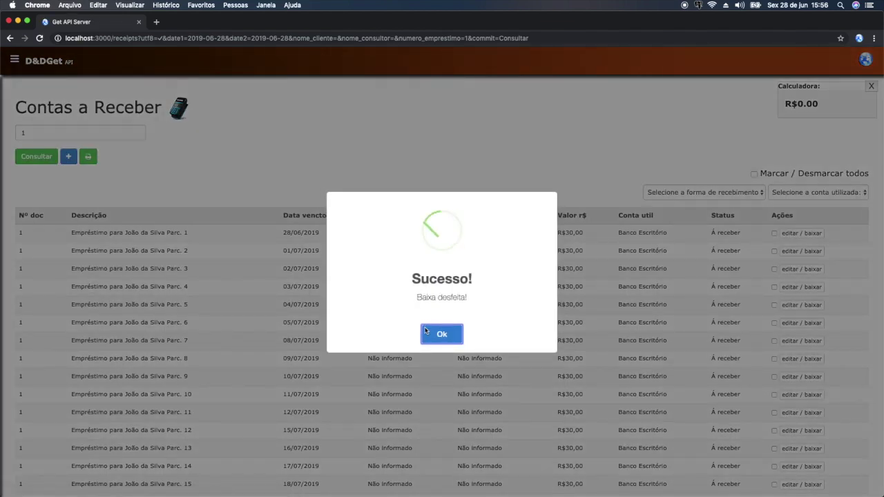
left_click(425, 331)
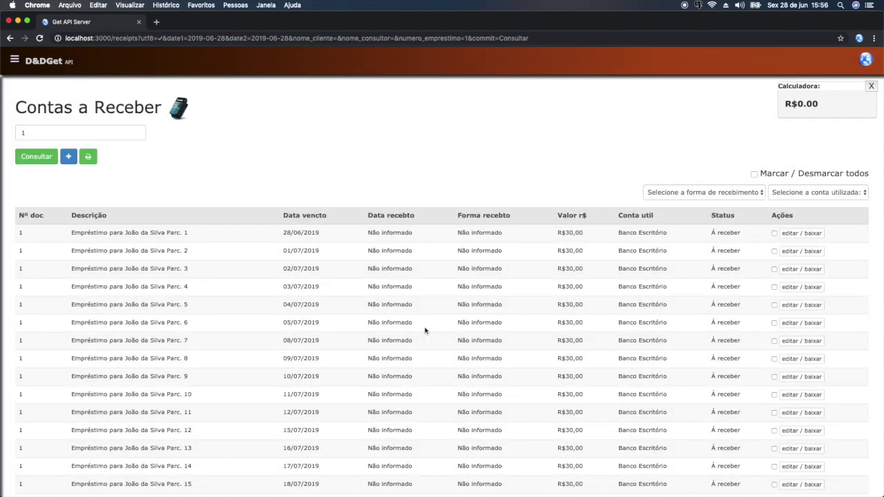
key("super+Tab")
left_click_drag(696, 211, 697, 290)
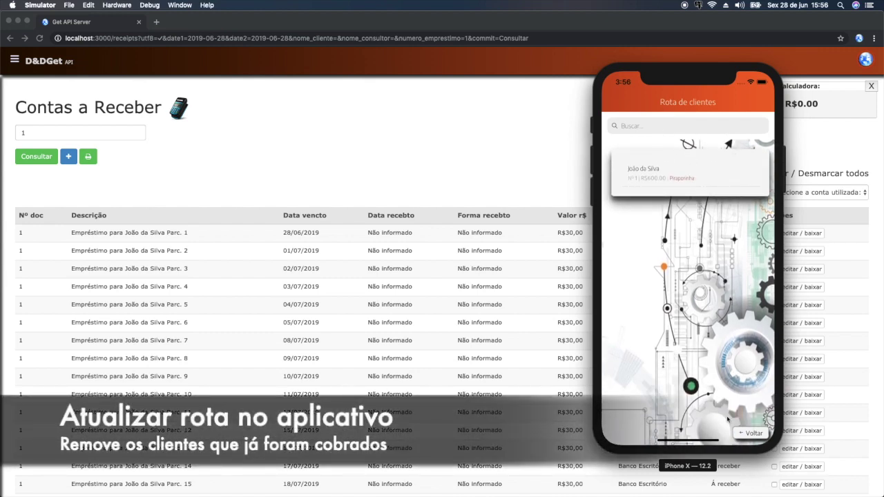
left_click(750, 434)
left_click(732, 294)
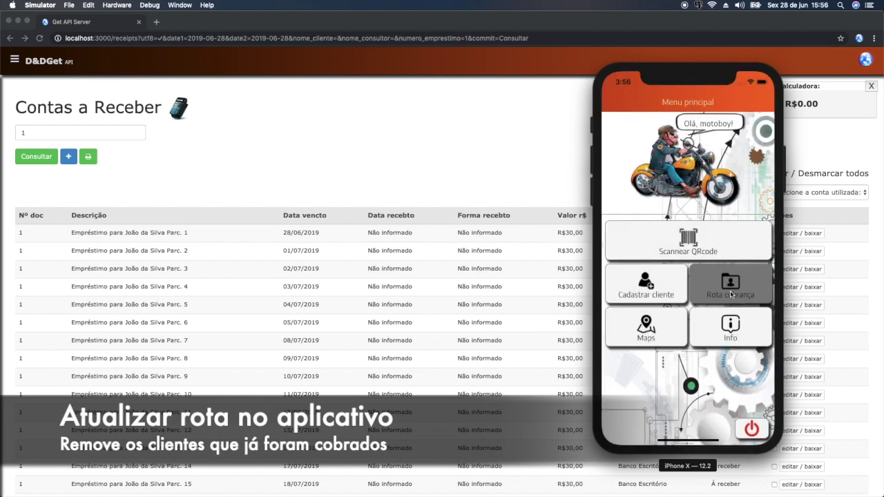
left_click_drag(719, 283, 698, 307)
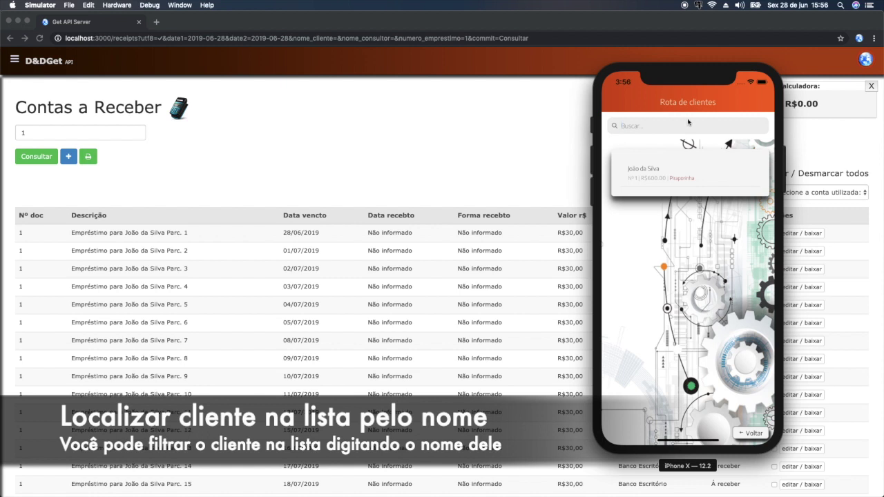
type("Man")
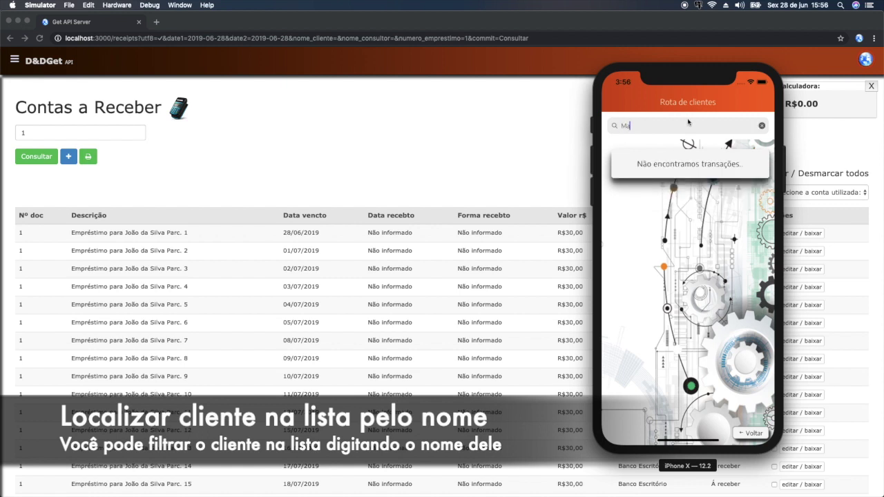
key("BackSpace")
key("BackSpace")
type("Jo")
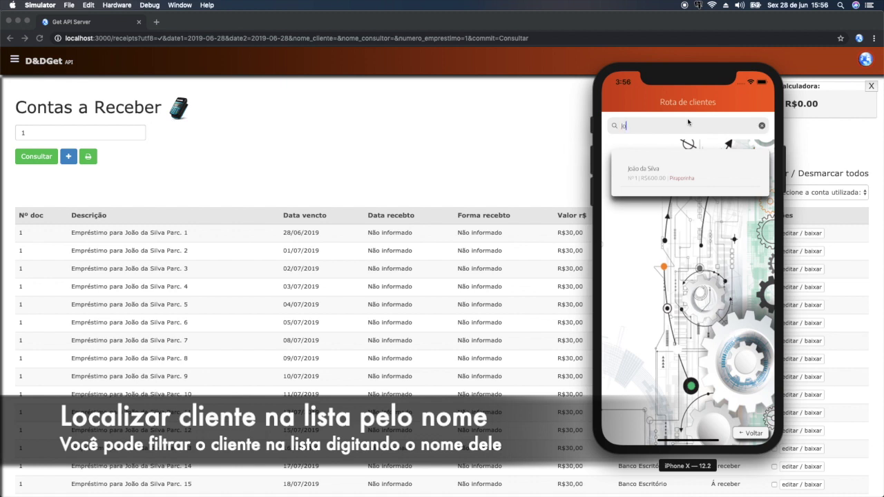
key("BackSpace")
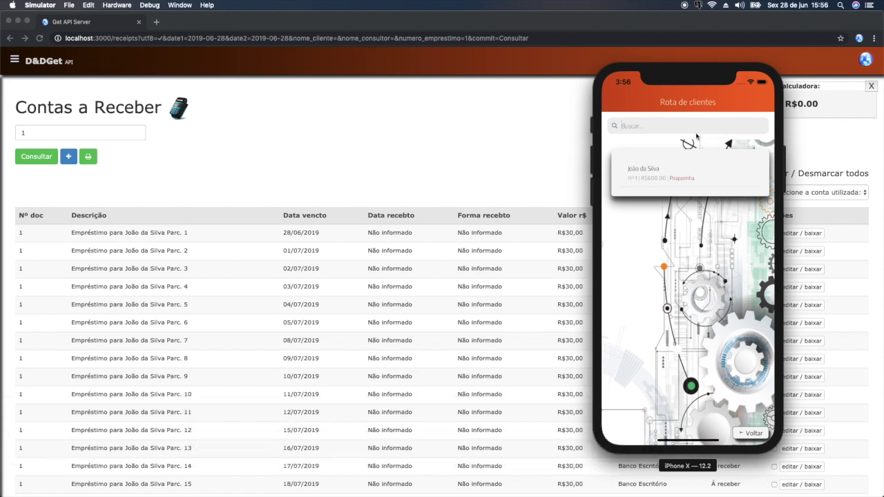
- In GetApp, report today's loan Nº1 instalment as paid with R$ 35,00 (3500)
left_click(688, 183)
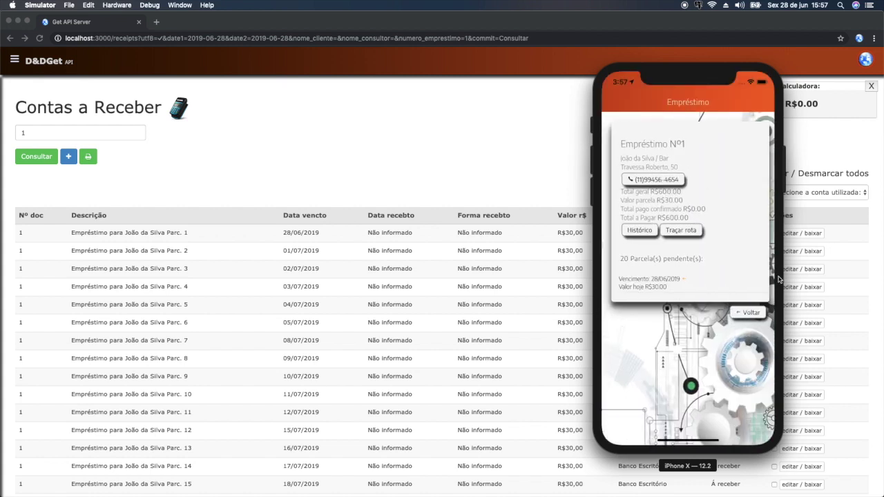
left_click_drag(751, 292, 615, 295)
type("3500")
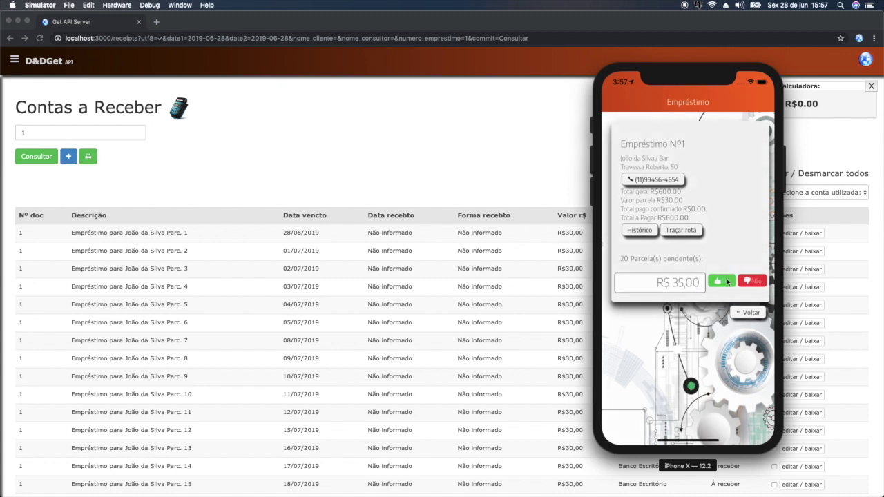
left_click(727, 282)
left_click(724, 284)
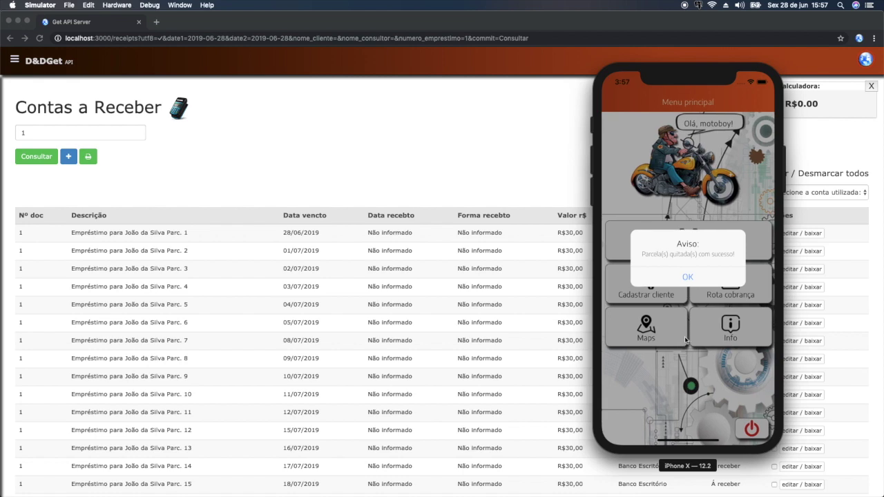
- Dismiss the settled notice and refresh the web receivables list for loan 1 with Consultar
left_click(682, 278)
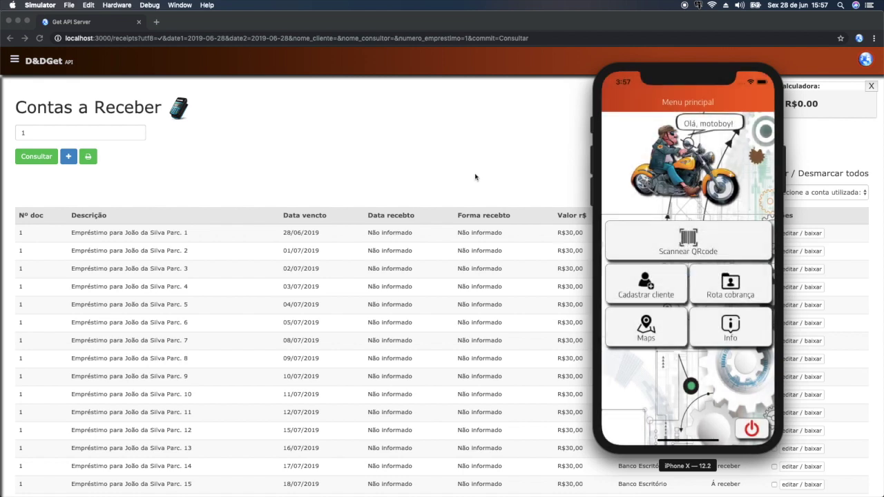
left_click(480, 181)
left_click(36, 157)
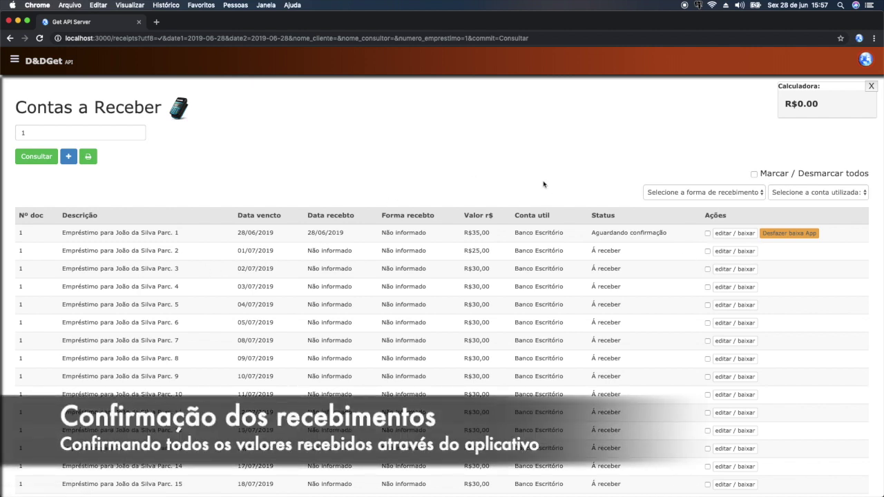
- Clear the loan number filter, choose status Aguardando confirmação, and enter 'mo' for consultant motoboy
double_click(109, 134)
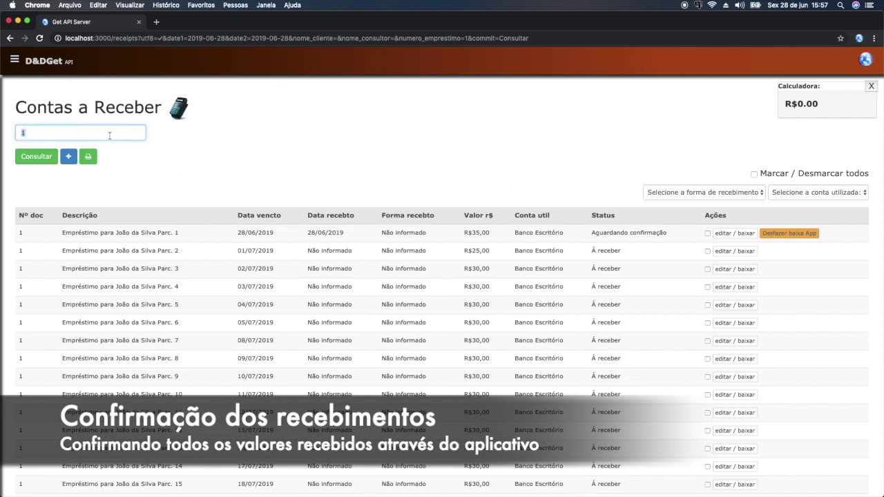
key("BackSpace")
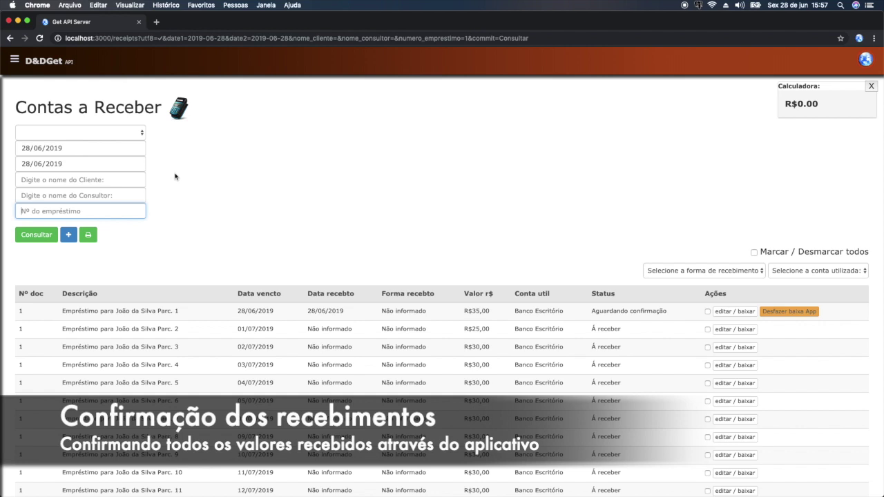
left_click(128, 132)
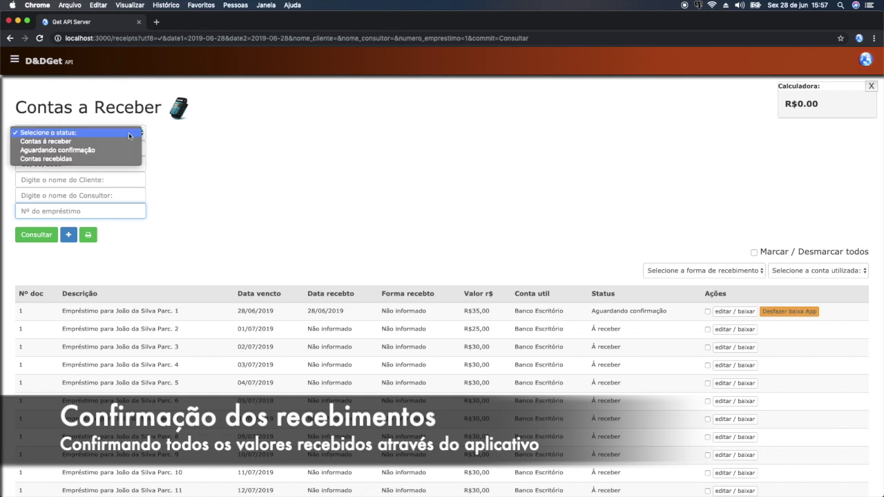
left_click(71, 151)
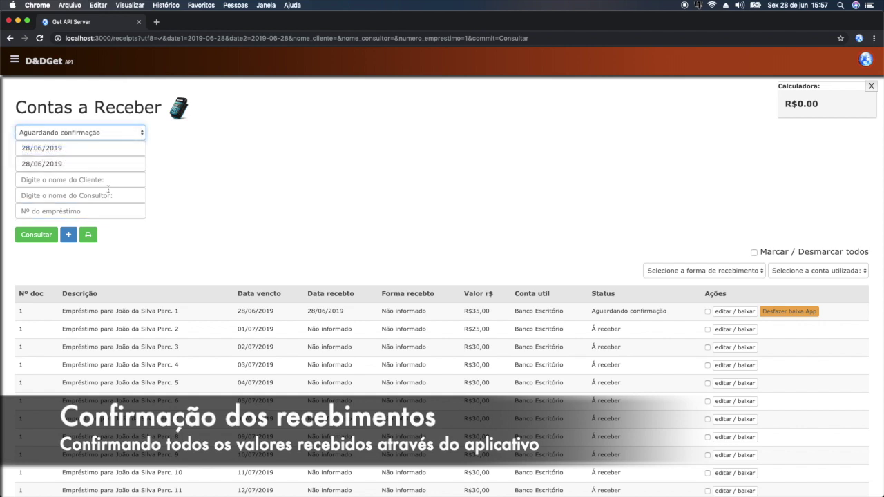
left_click(92, 197)
type("motoboy")
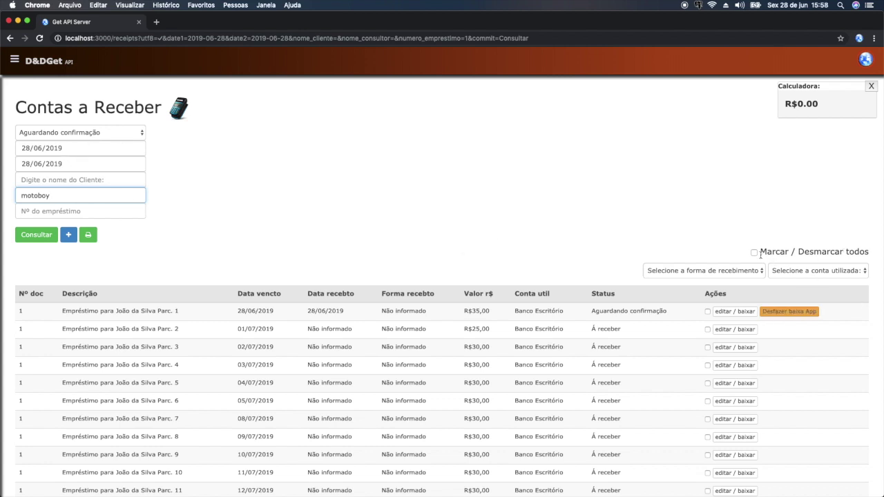
- Mark all listed installments, check the R$35,00 total, and rerun the query with the new filters
left_click_drag(829, 91, 582, 153)
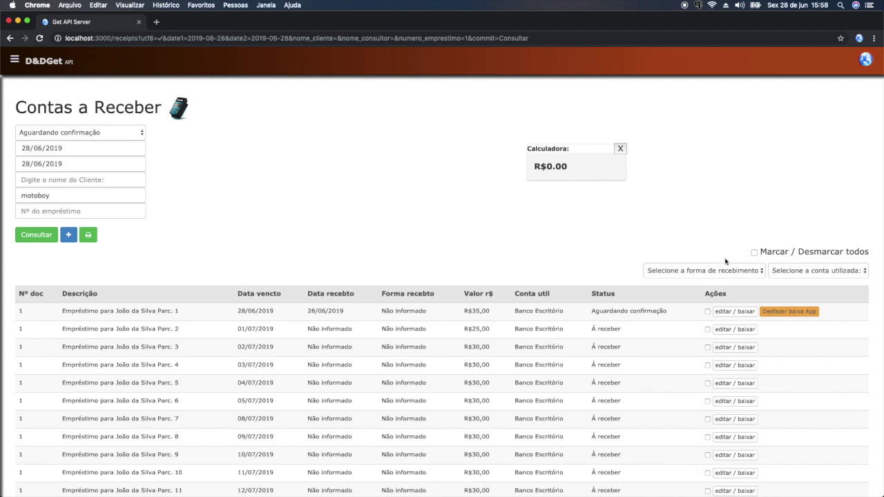
left_click(754, 253)
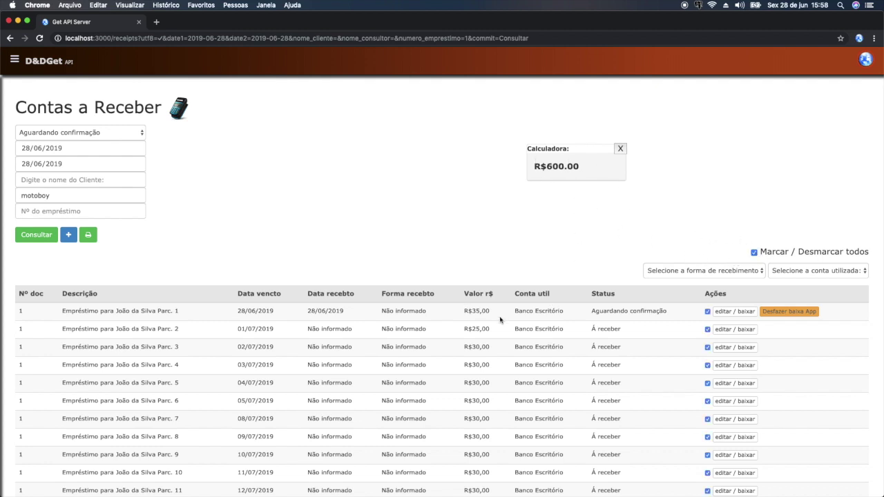
scroll(482, 357, "down", 5)
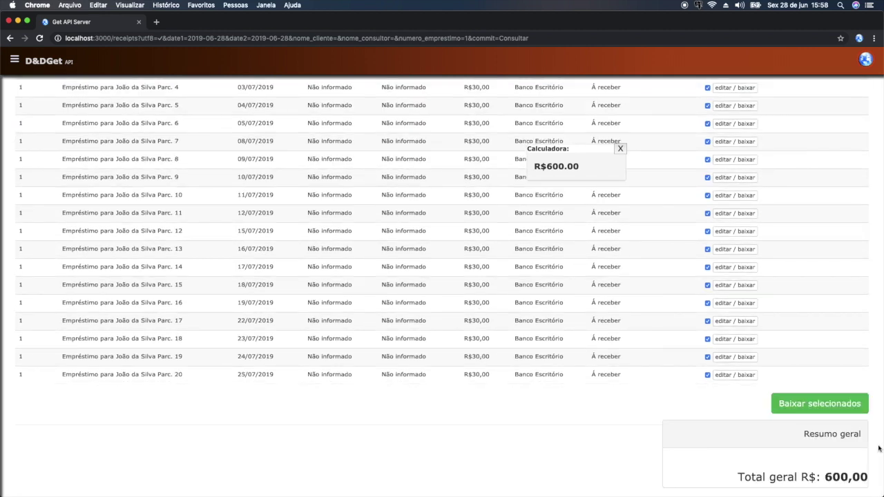
scroll(758, 430, "up", 5)
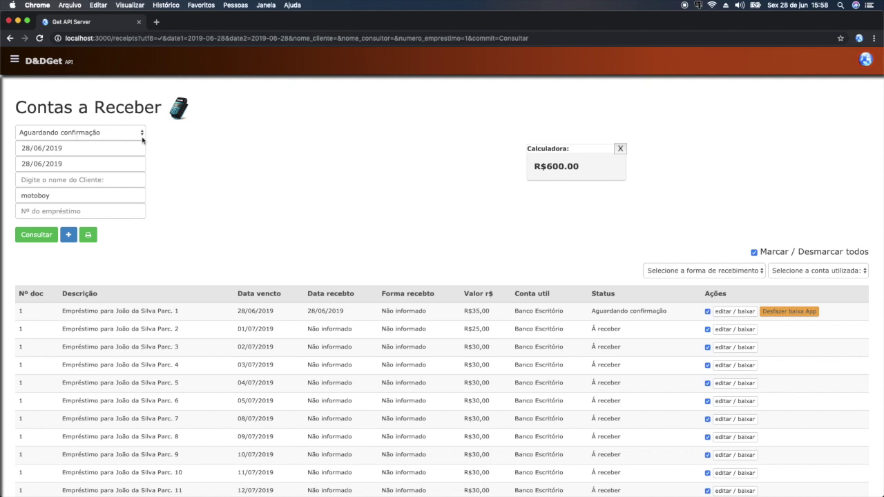
left_click_drag(594, 151, 769, 122)
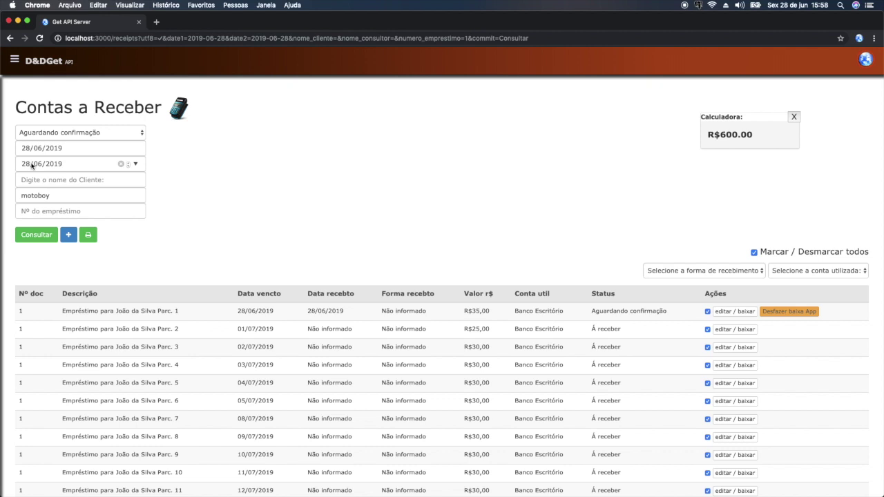
left_click(48, 234)
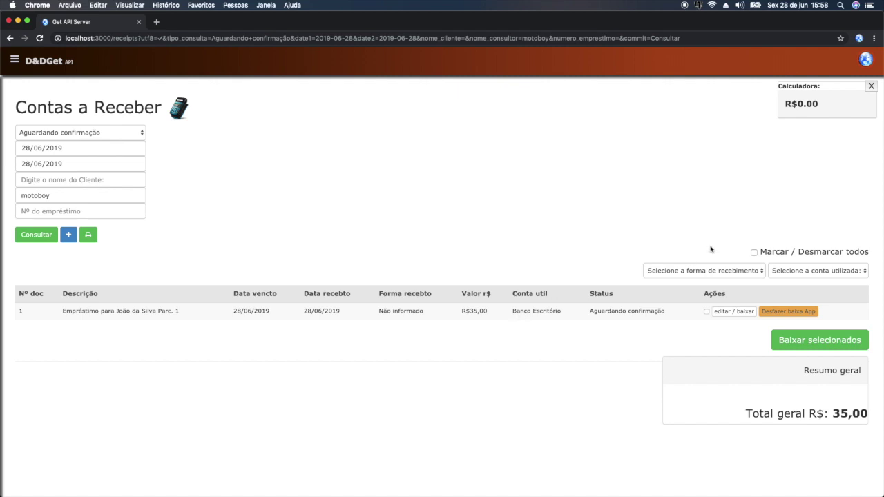
- Mark the R$35,00 installment and set payment method Dinheiro and account Banco Escritório
left_click(754, 253)
left_click_drag(828, 89, 434, 152)
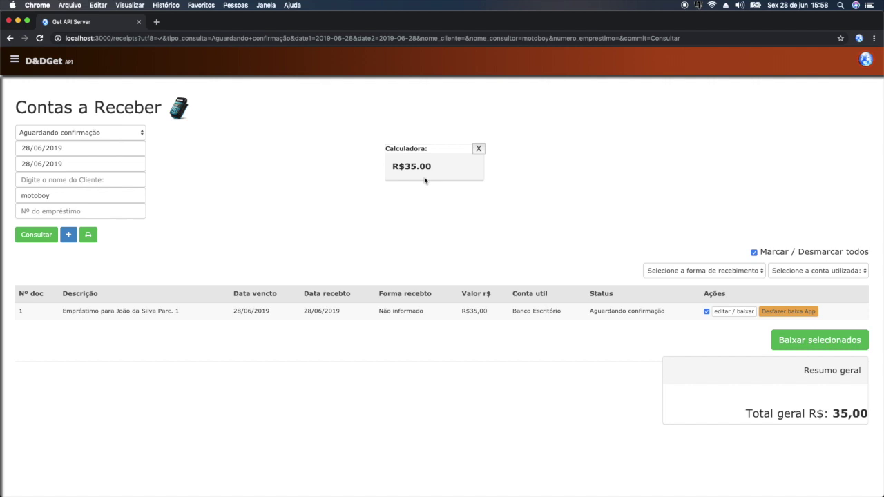
left_click(692, 274)
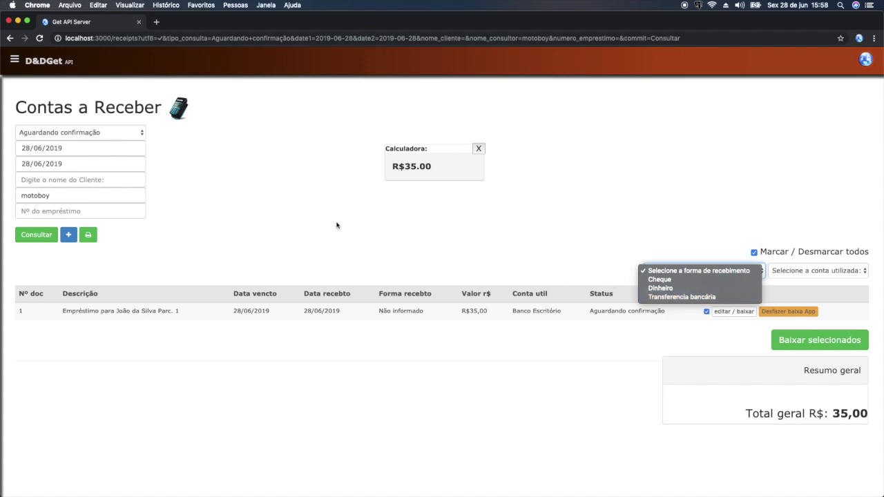
left_click(683, 288)
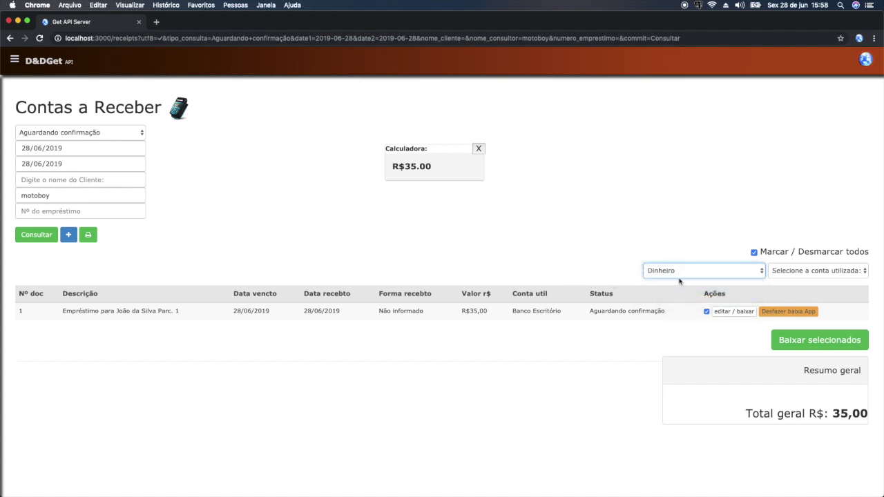
left_click(786, 271)
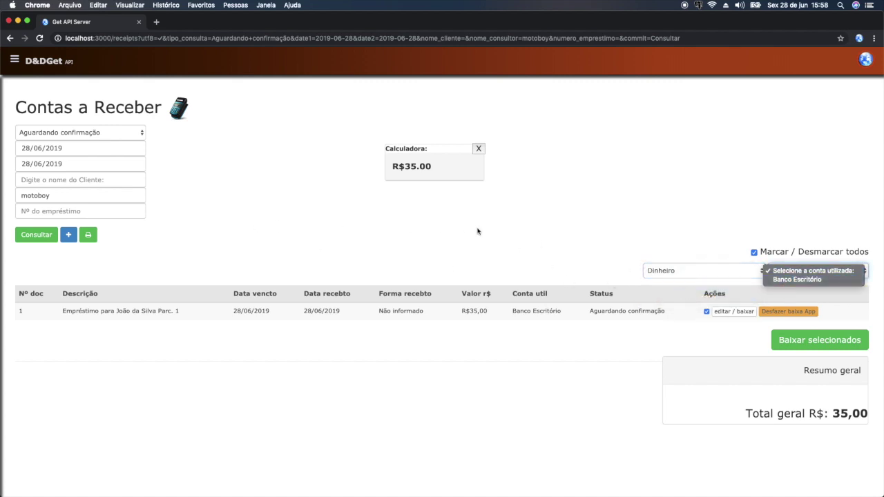
left_click(784, 280)
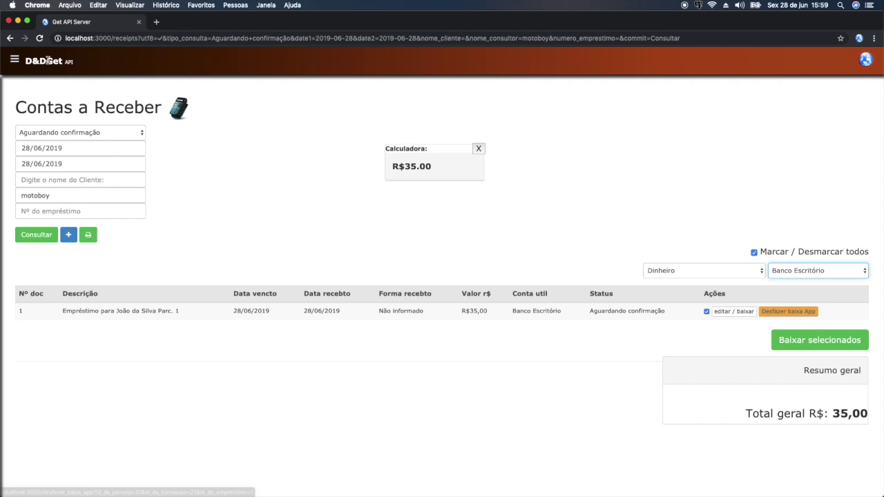
left_click(14, 61)
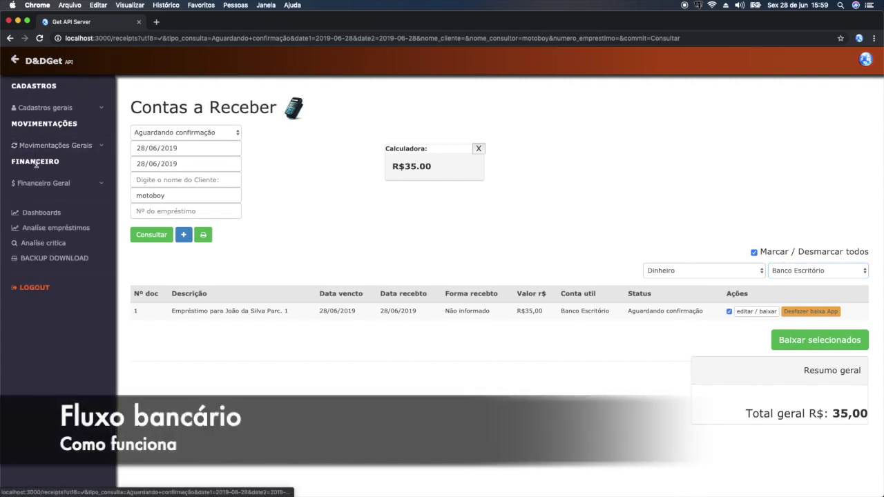
- Open Fluxo bancário under Financeiro Geral and highlight the Saldo inicial entry of + R$ 50.000,00
left_click(41, 184)
left_click(44, 244)
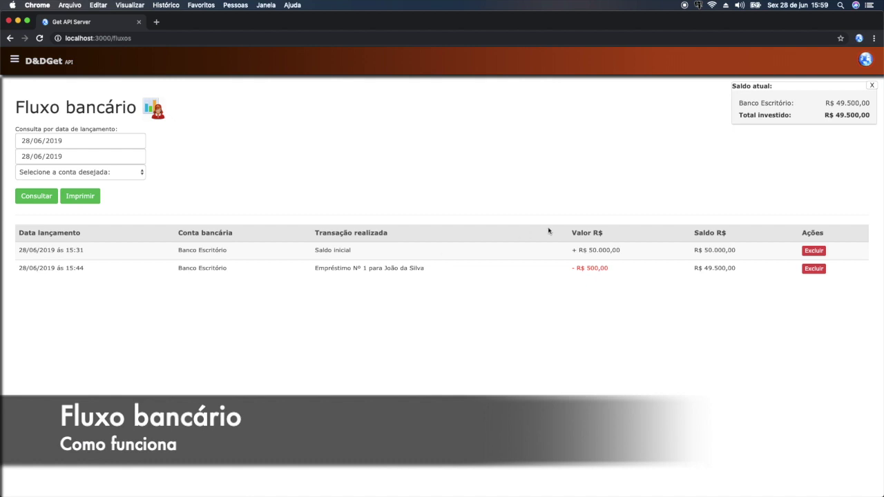
left_click_drag(175, 253, 235, 258)
left_click_drag(312, 251, 356, 252)
left_click_drag(571, 251, 627, 255)
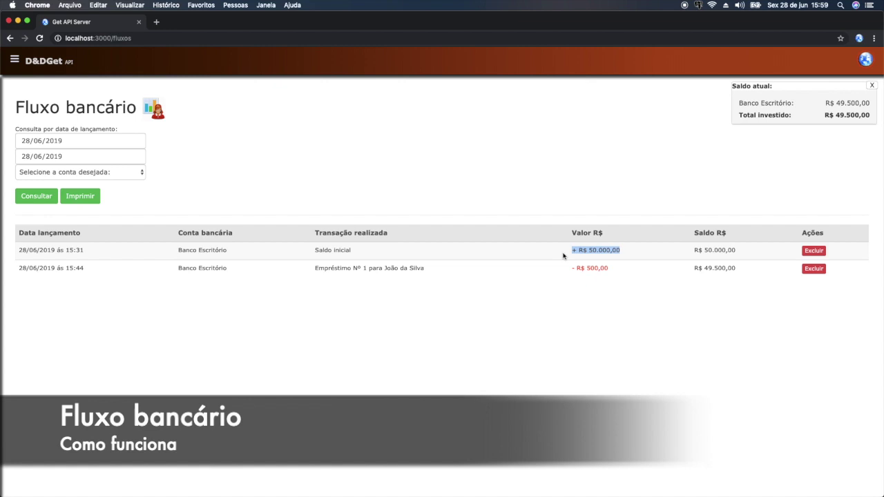
- Highlight loan Nº1's - R$ 500,00 debit and the resulting R$ 49.500,00 balance
left_click_drag(313, 270, 438, 274)
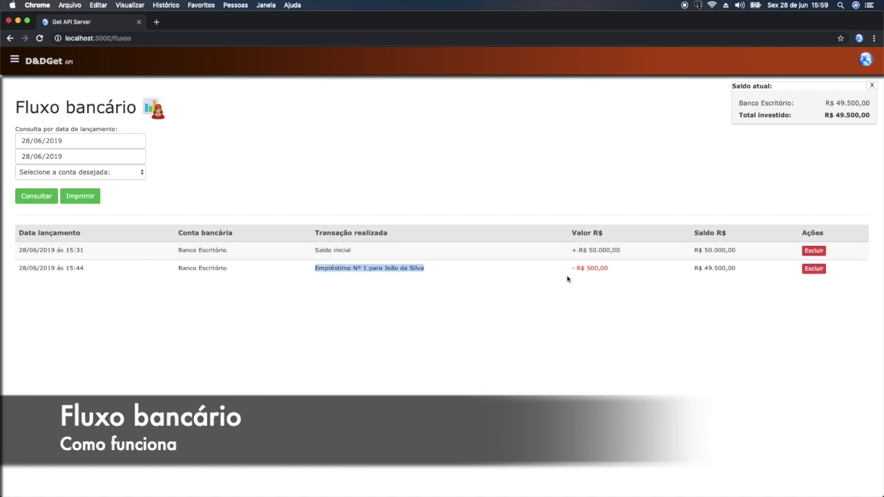
left_click_drag(571, 268, 611, 271)
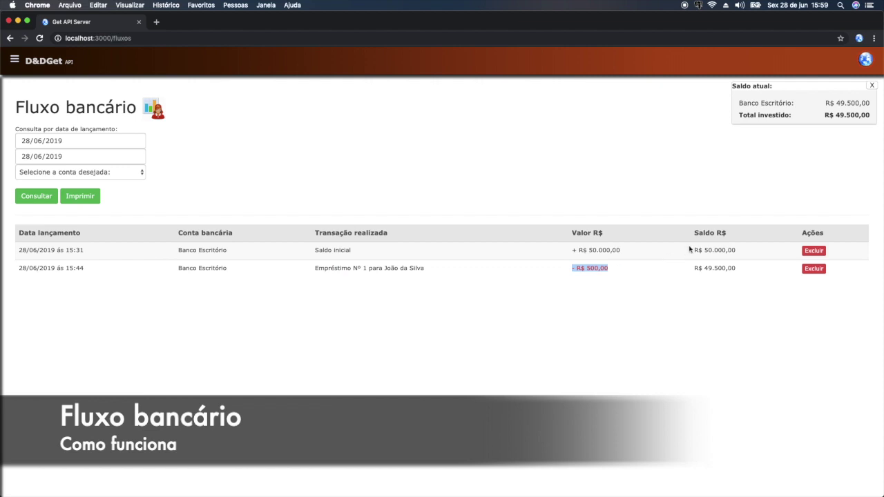
left_click_drag(692, 250, 736, 251)
left_click_drag(573, 268, 609, 270)
left_click_drag(693, 268, 739, 273)
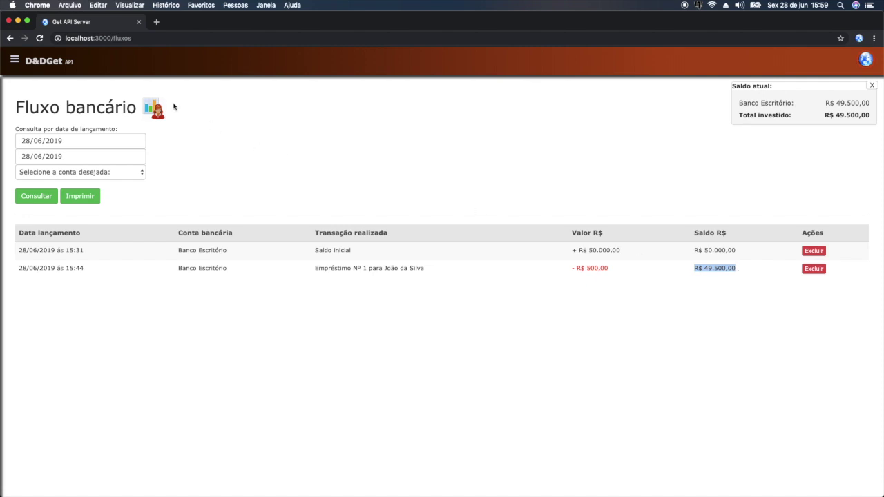
left_click(14, 60)
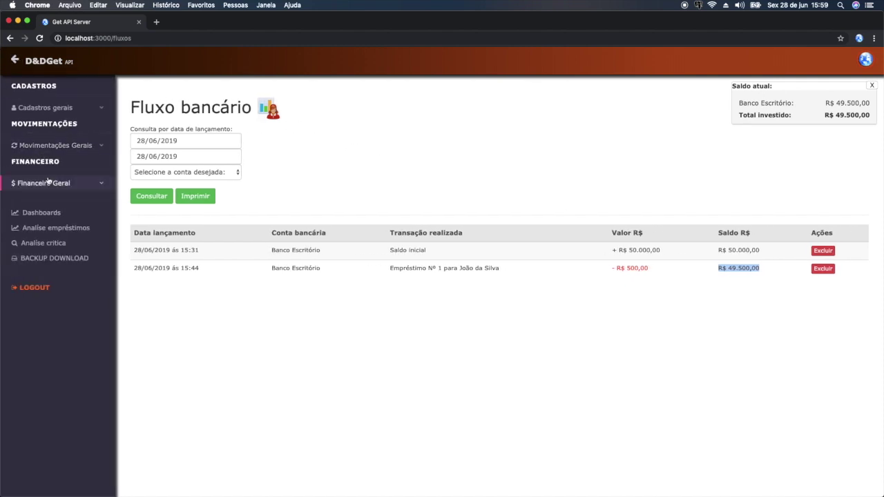
- Return to Contas a Receber and query status Aguardando confirmação for consultant 'motob'
left_click(47, 181)
left_click(61, 218)
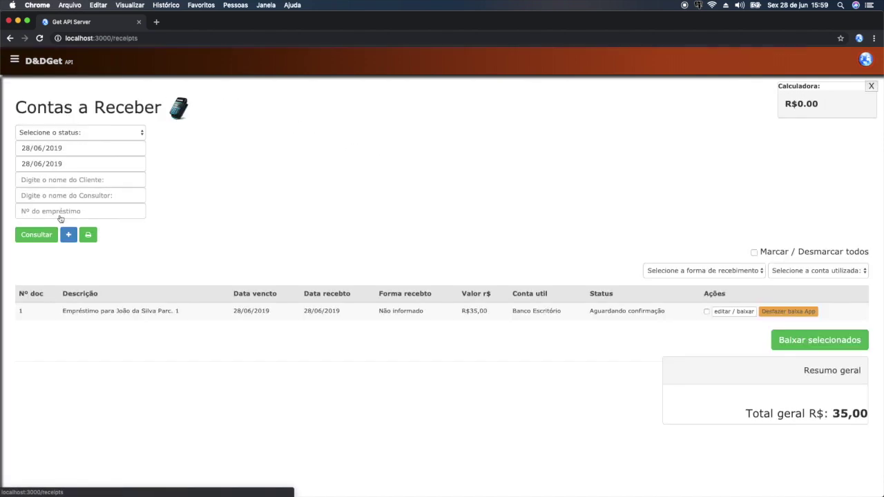
left_click(64, 133)
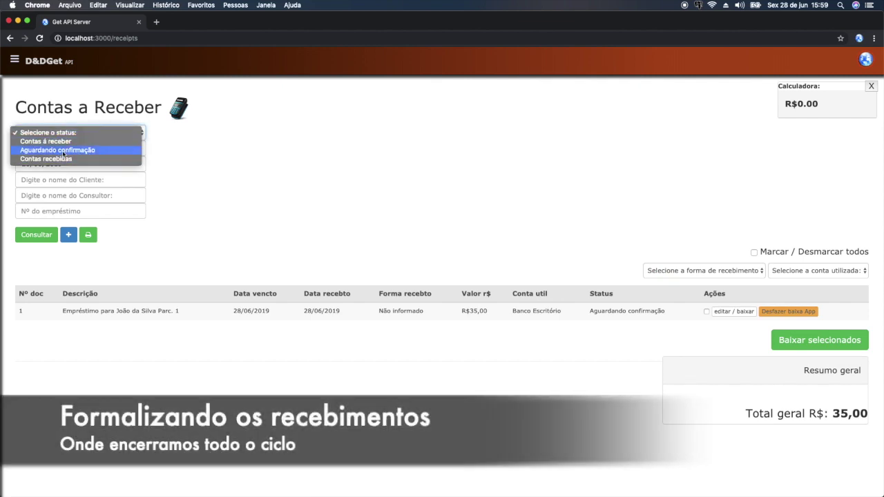
left_click(63, 151)
left_click(52, 191)
type("motoboy")
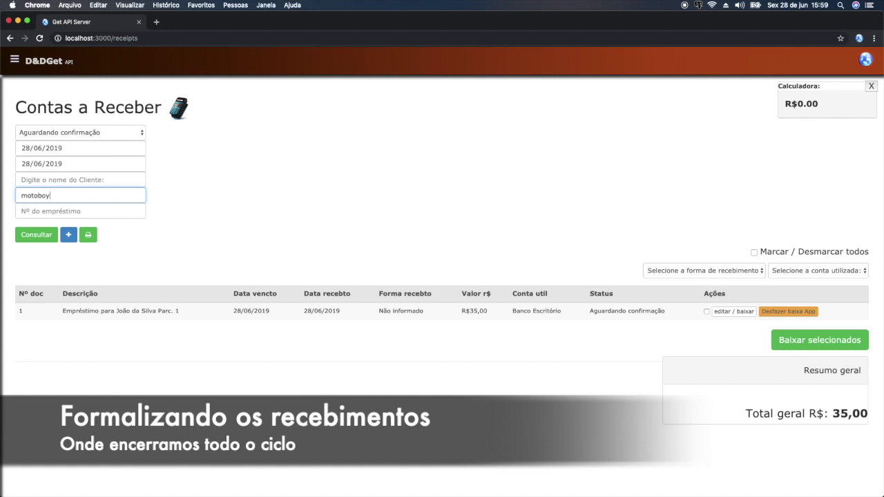
left_click(36, 235)
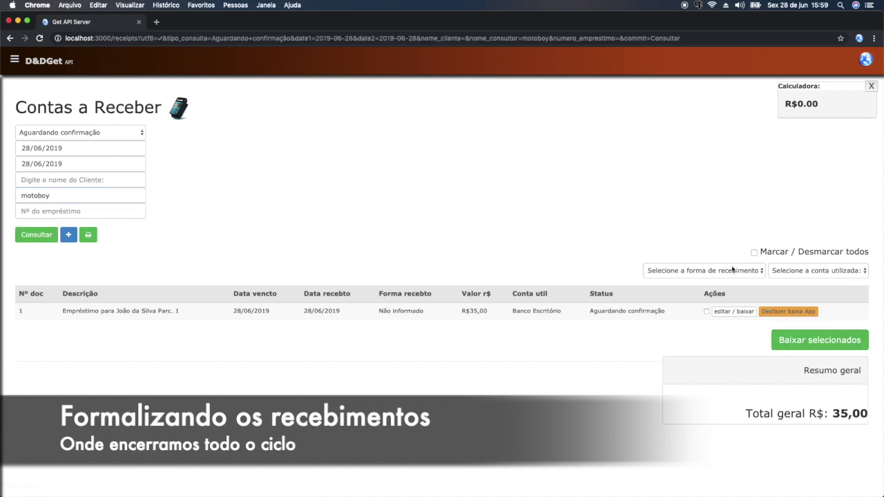
left_click(733, 270)
- Set payment method Dinheiro, mark all receivables, and choose account Banco Escritório
left_click(667, 293)
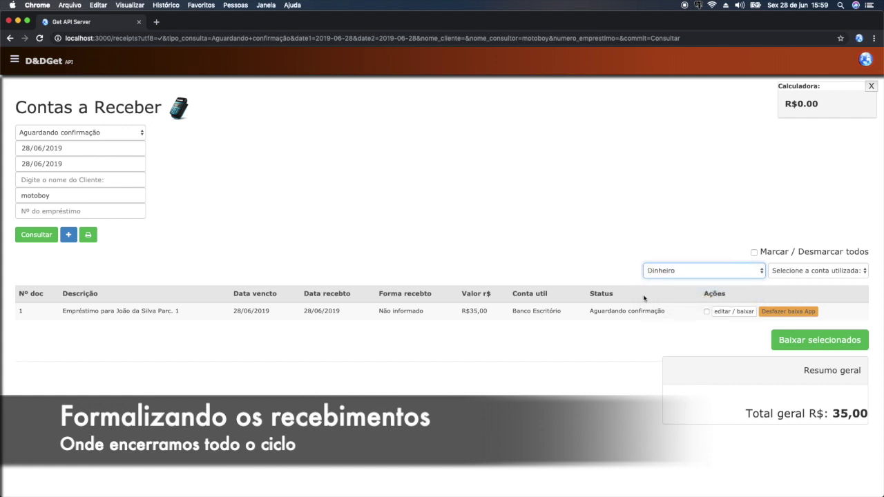
left_click(755, 252)
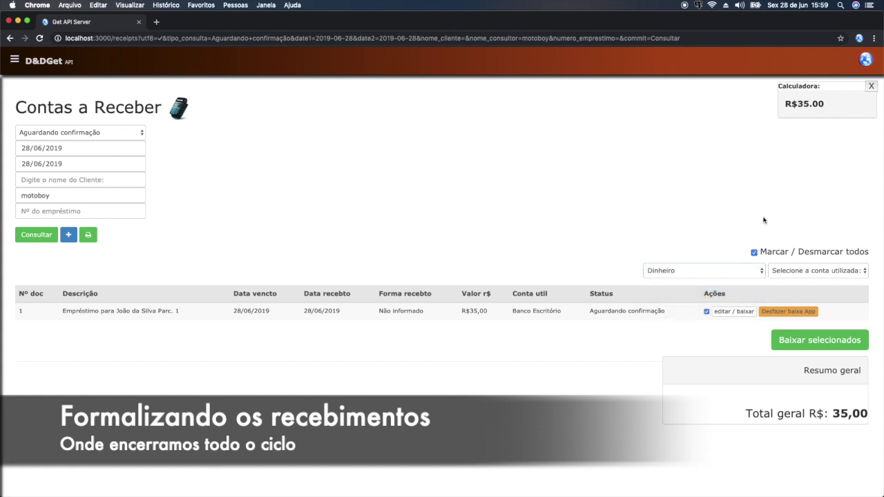
left_click_drag(824, 95, 554, 171)
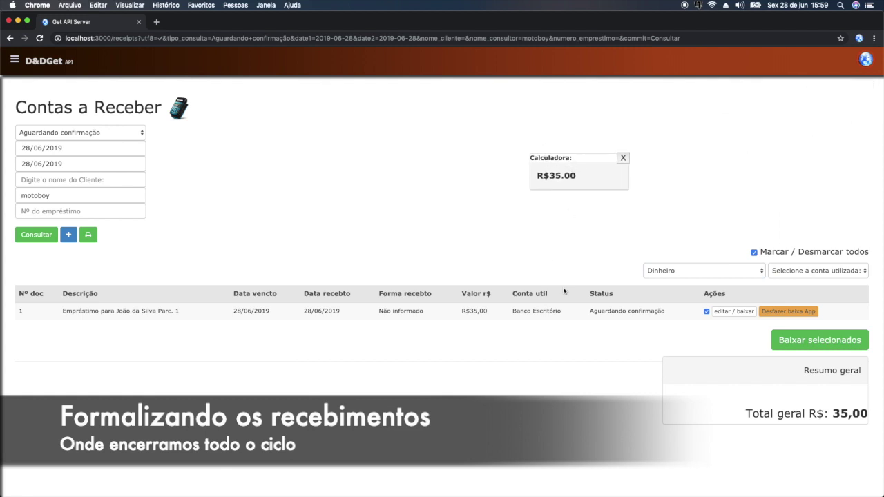
left_click(807, 273)
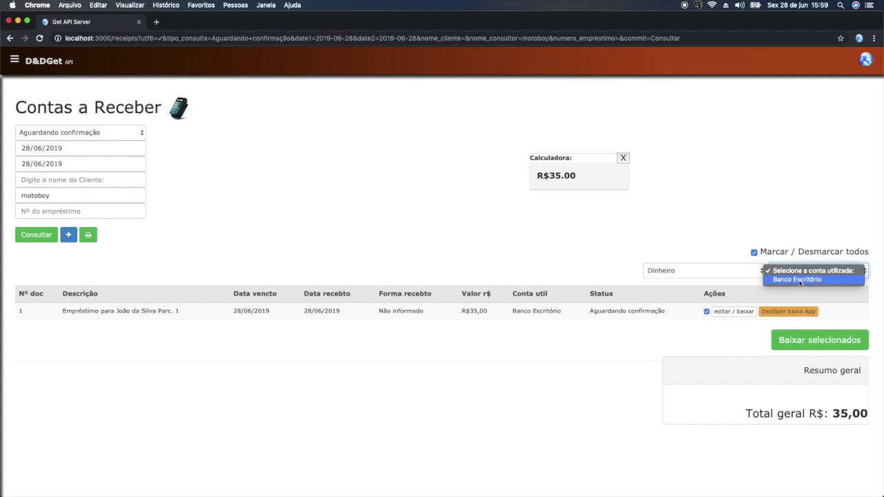
left_click(800, 280)
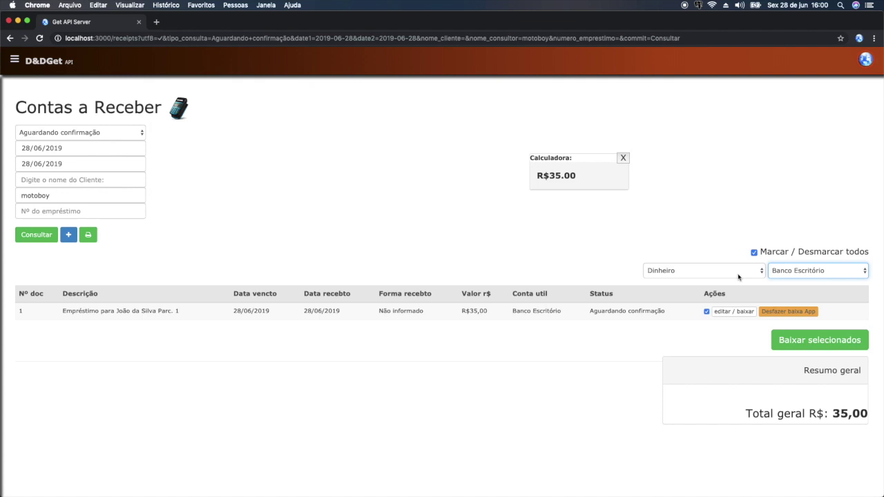
- Write off the selected receivables with Baixar selecionados, confirming and acknowledging the success message
left_click(809, 345)
left_click(405, 335)
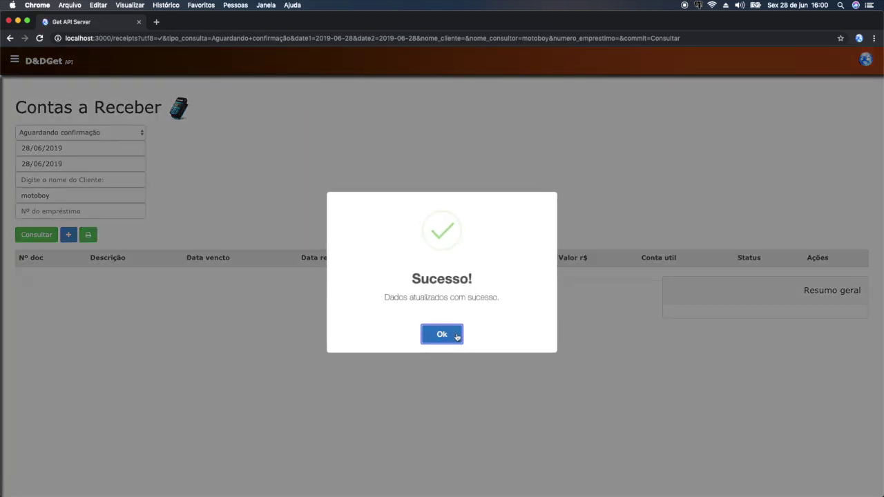
left_click(454, 335)
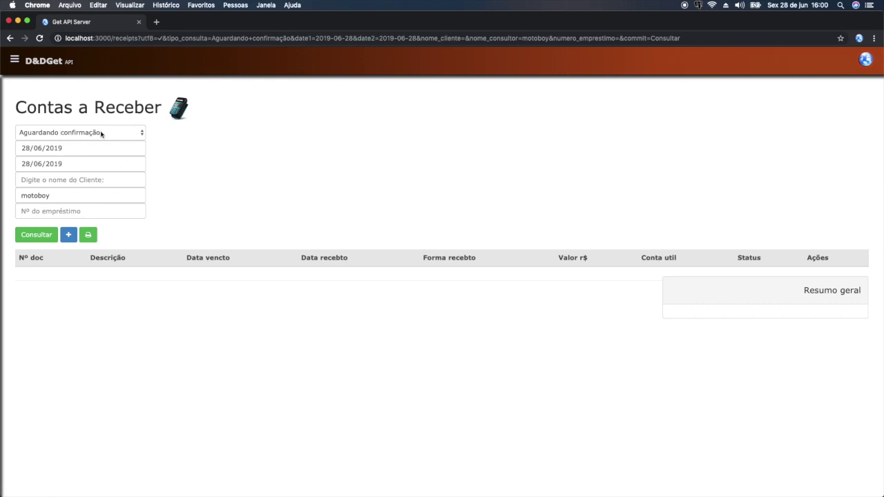
- Query Contas recebidas and highlight installment 1's R$35,00 amount and Recebida status
left_click(102, 134)
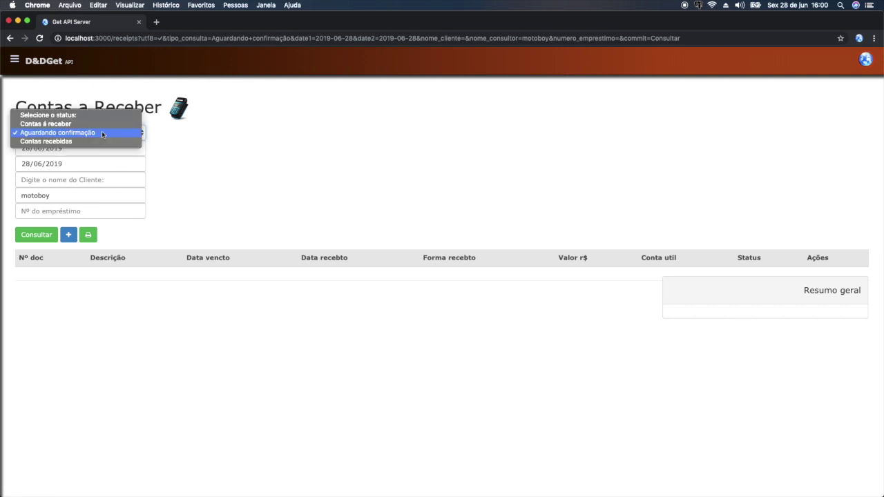
left_click(51, 142)
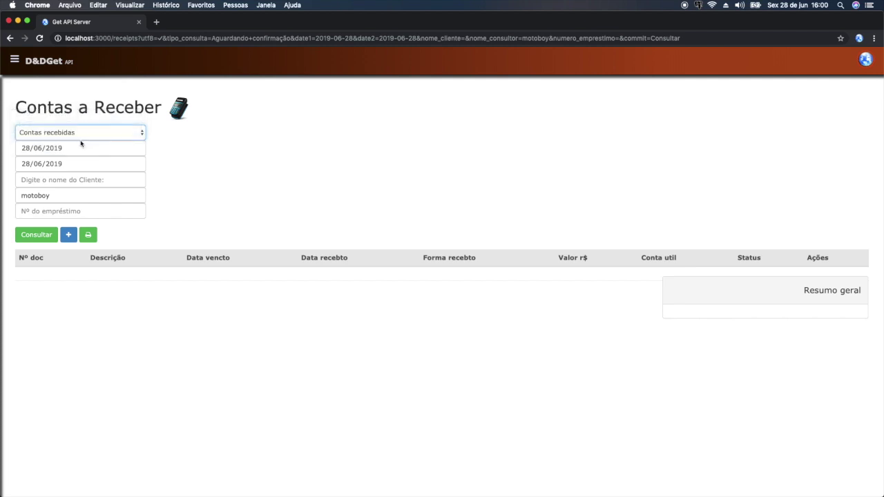
left_click(37, 235)
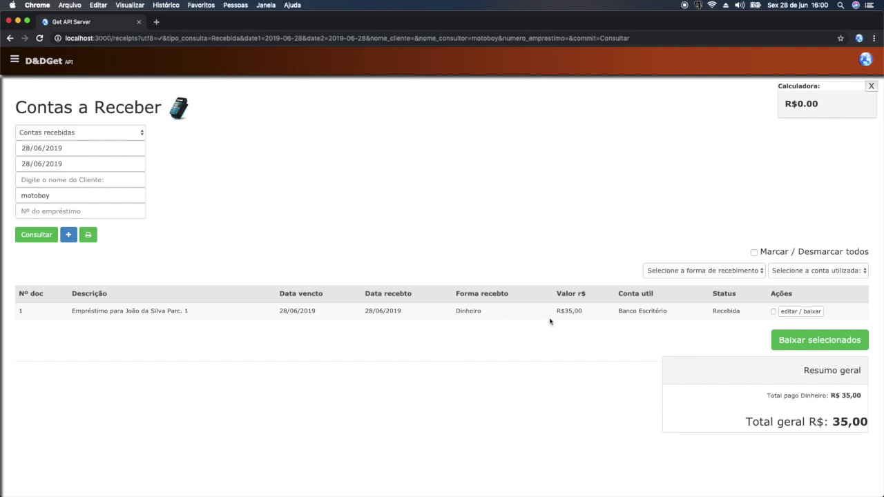
left_click_drag(554, 311, 584, 315)
left_click_drag(710, 313, 741, 312)
left_click(314, 213)
left_click(14, 59)
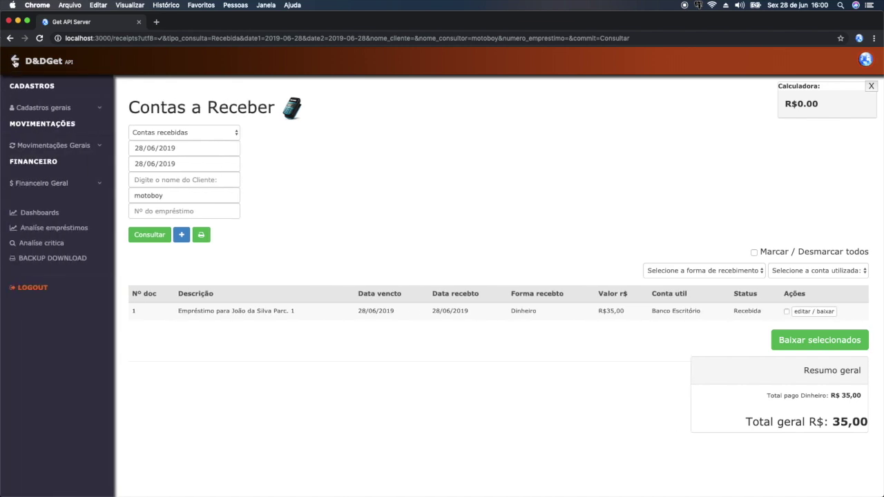
- Open Fluxo bancário and highlight the R$ 50.000,00 opening, R$ 500,00 outflow and R$ 49.500,00 balance
left_click(51, 188)
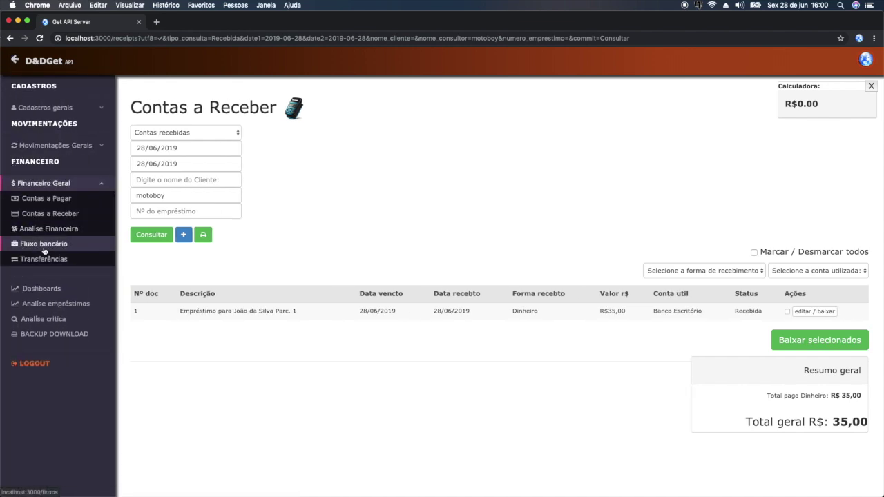
left_click(42, 245)
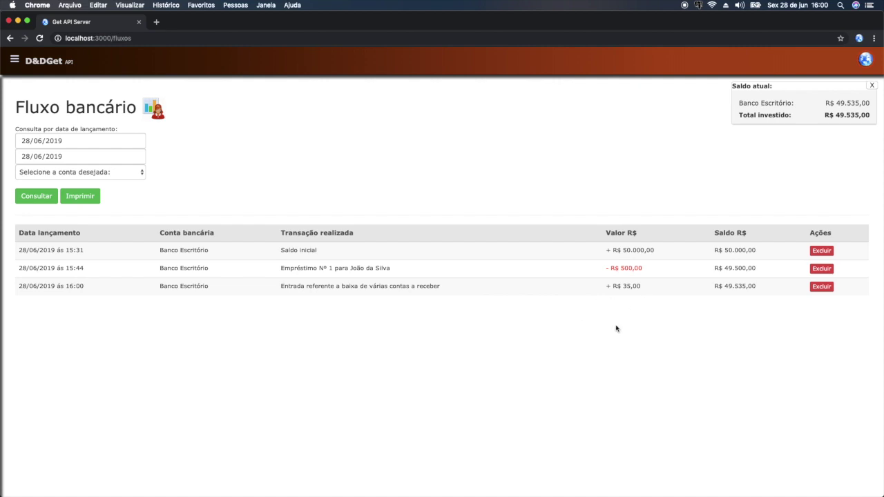
left_click_drag(606, 250, 662, 252)
left_click_drag(606, 268, 657, 275)
left_click_drag(714, 270, 759, 278)
- Highlight the + R$ 35,00 receipt and new R$ 49.535,00 balance, then reposition the Saldo atual panel
left_click_drag(607, 288, 657, 289)
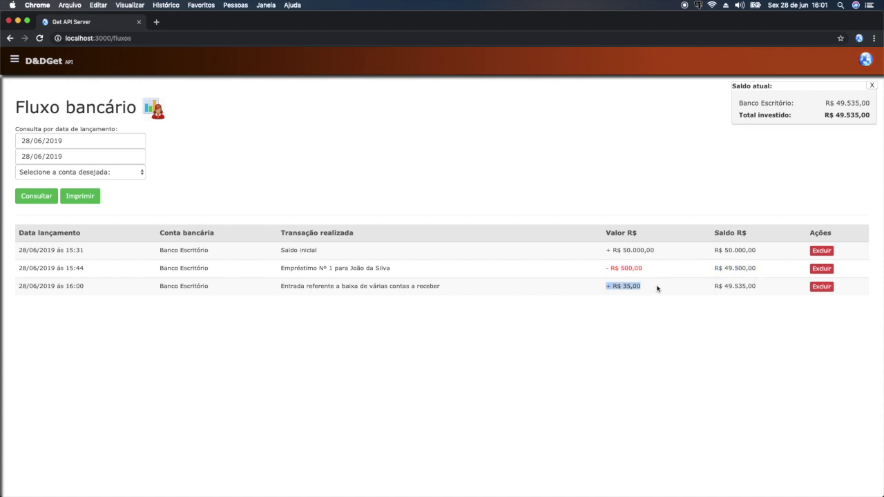
left_click(714, 291)
left_click_drag(713, 291, 758, 292)
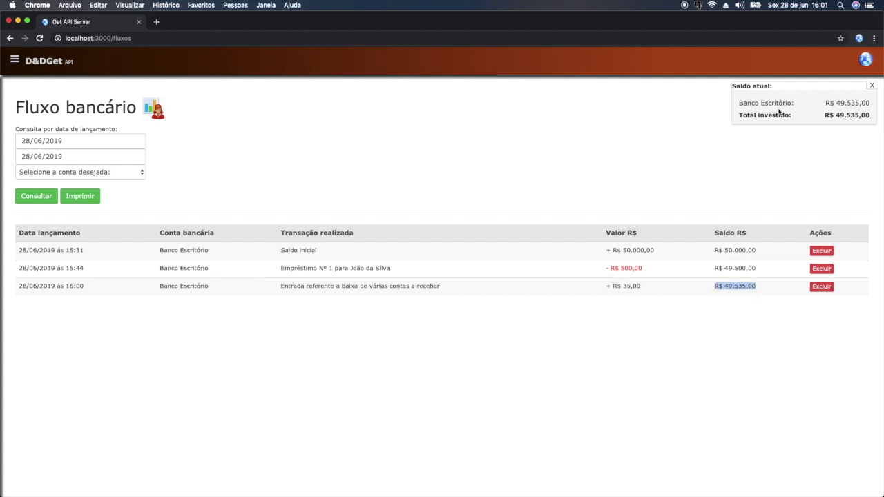
left_click_drag(794, 91, 633, 120)
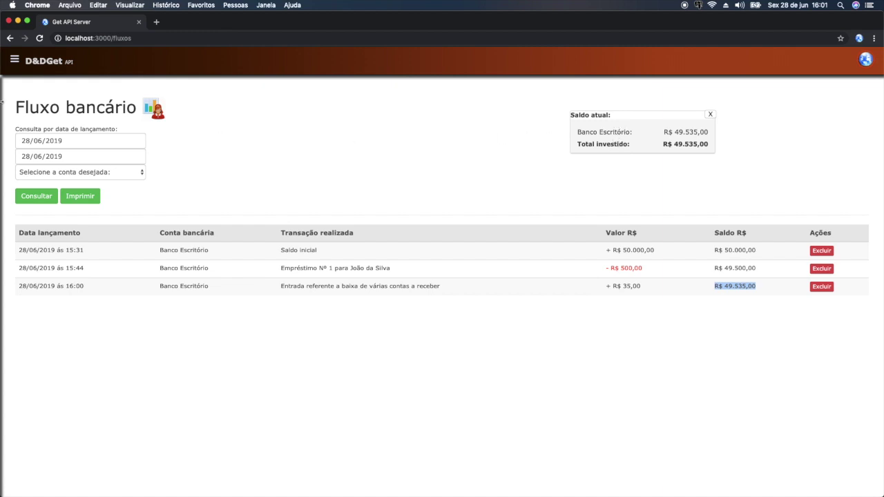
left_click_drag(646, 116, 800, 103)
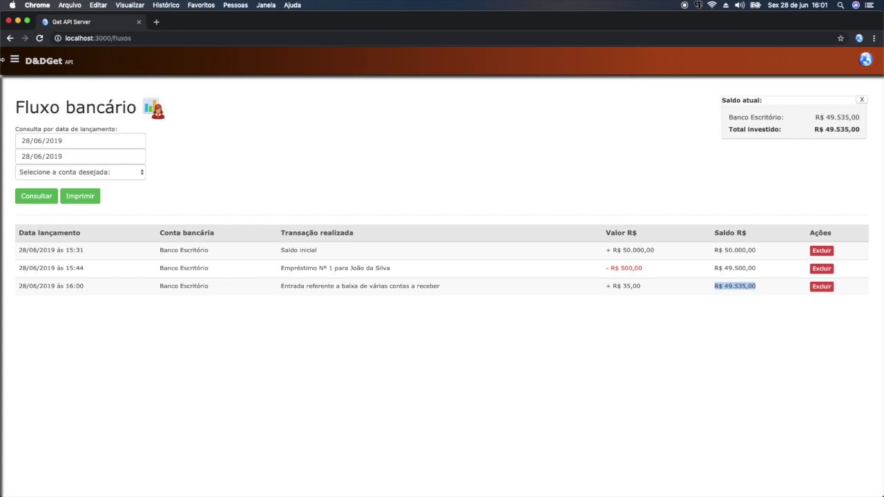
- Open Log de atividades under Movimentações Gerais and check the latest 16:00 entry
left_click(14, 61)
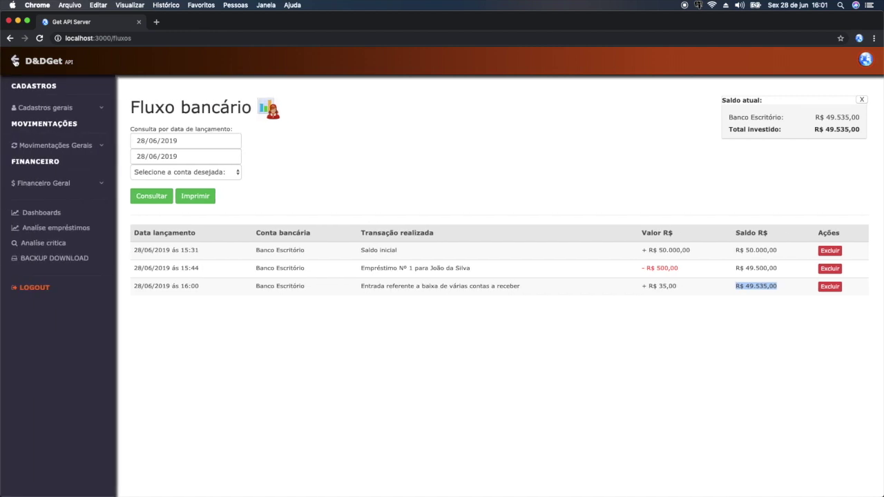
left_click(51, 148)
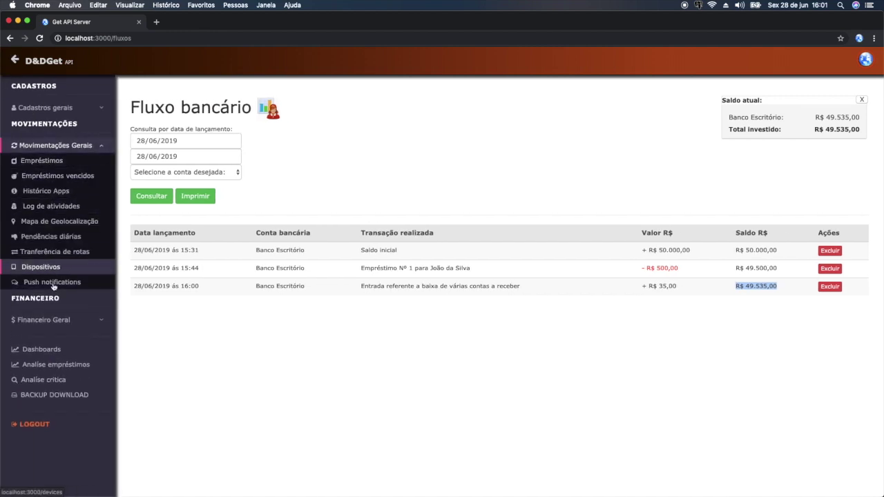
left_click(61, 207)
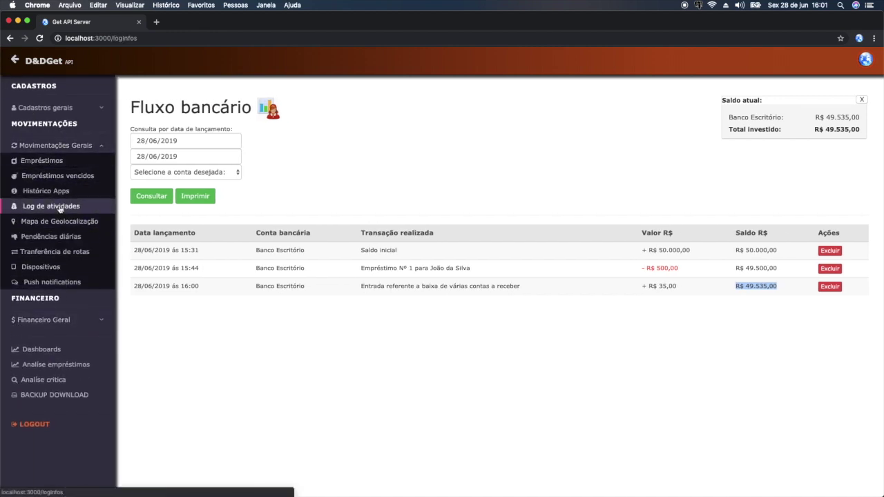
scroll(107, 232, "down", 2)
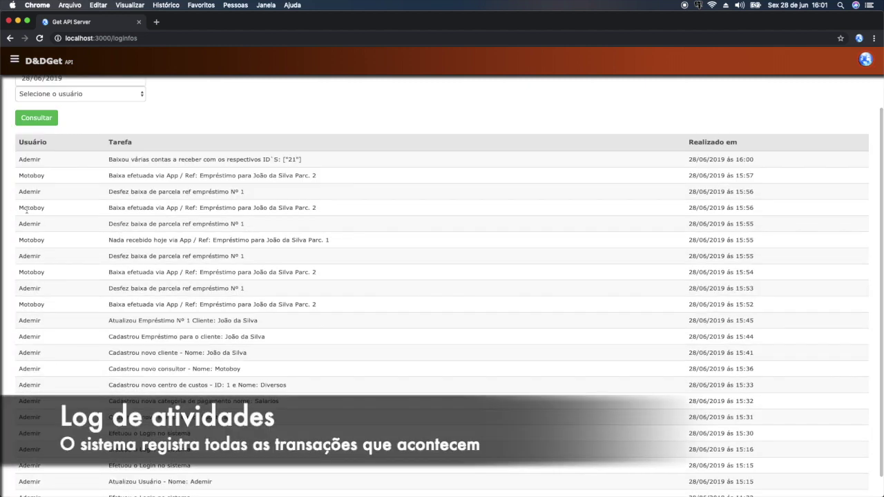
left_click_drag(690, 158, 741, 168)
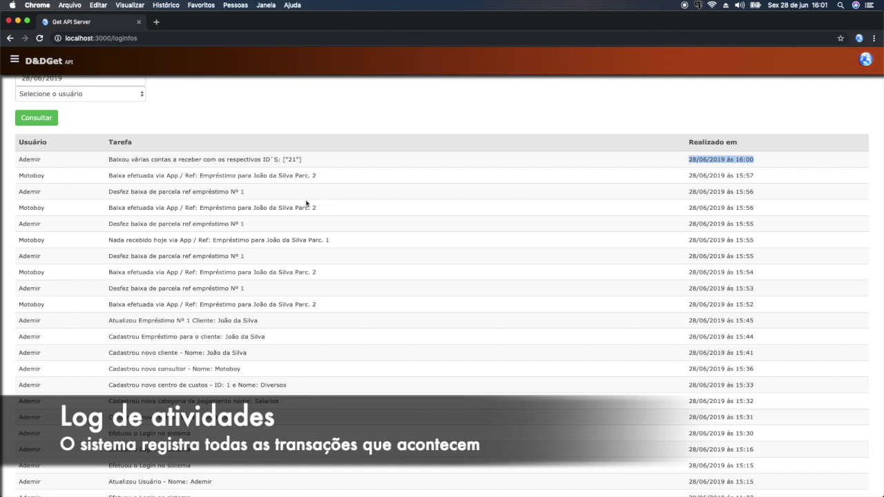
scroll(208, 197, "down", 1)
scroll(143, 219, "up", 1)
scroll(114, 290, "down", 1)
scroll(48, 180, "up", 3)
left_click(17, 221)
- Highlight the Motoboy's app settlement entry and the undone instalment entry in the log
left_click_drag(110, 220, 319, 224)
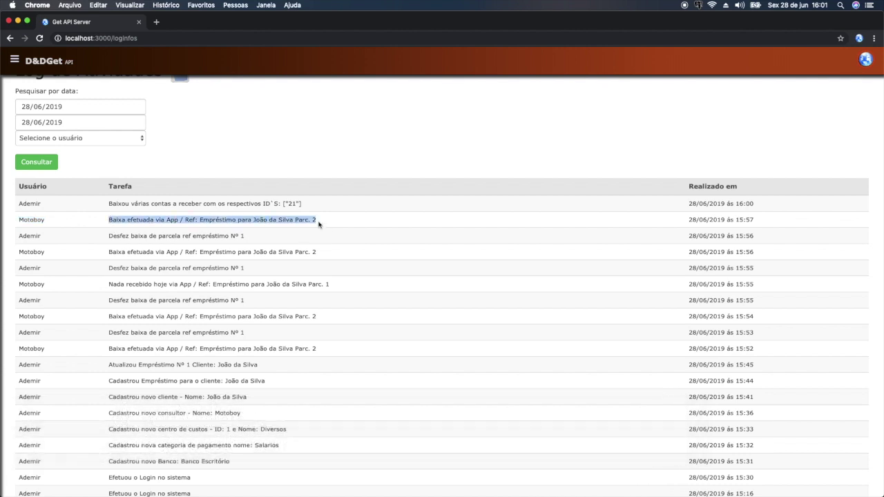
left_click(173, 226)
left_click_drag(156, 220, 182, 221)
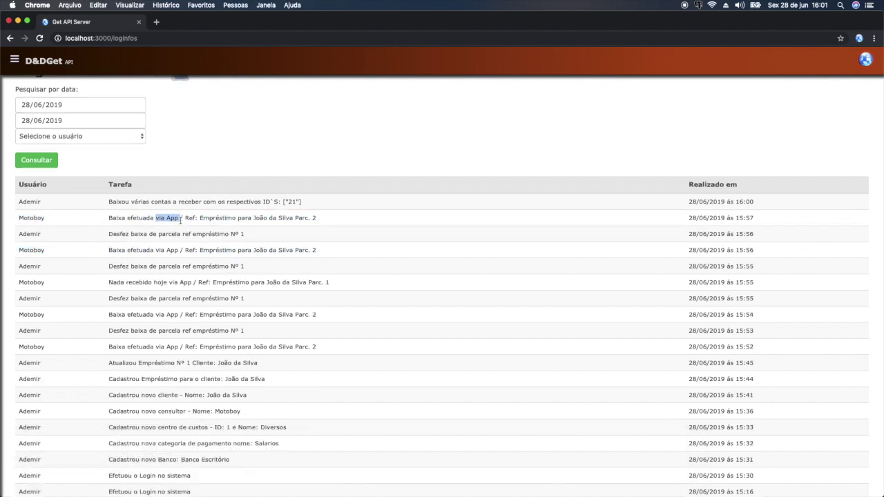
scroll(166, 235, "down", 1)
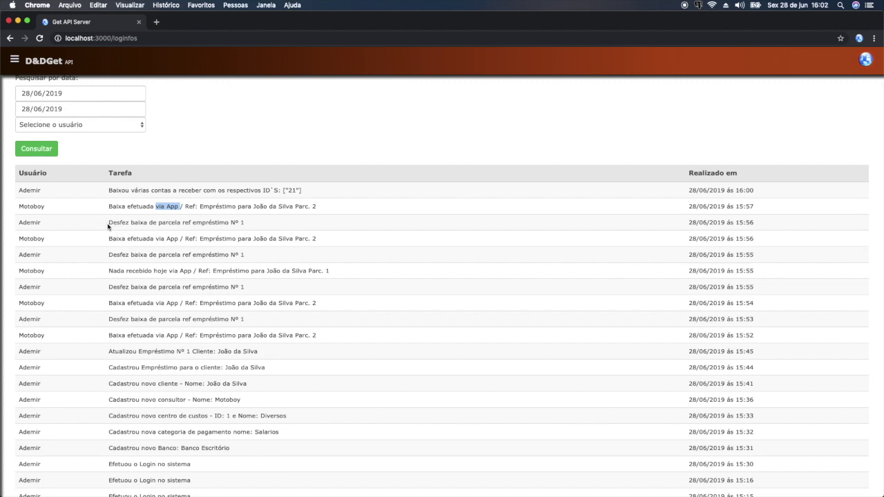
left_click_drag(108, 224, 251, 235)
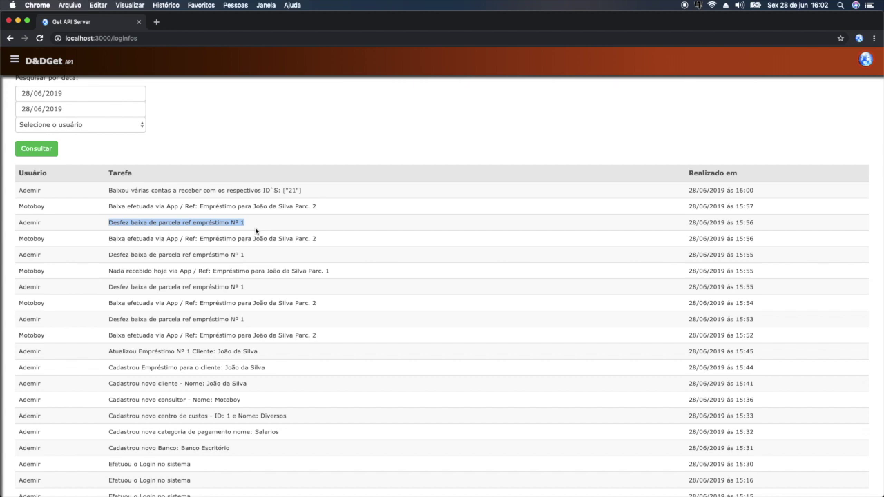
scroll(155, 182, "up", 2)
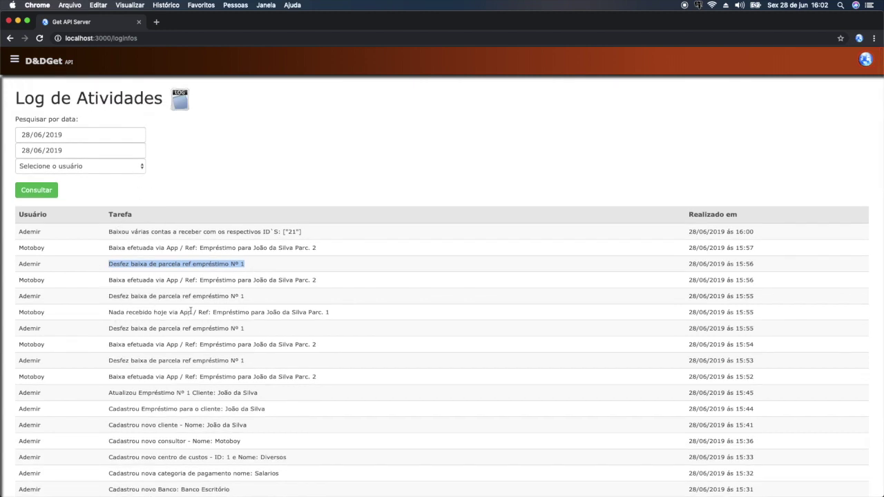
left_click(14, 60)
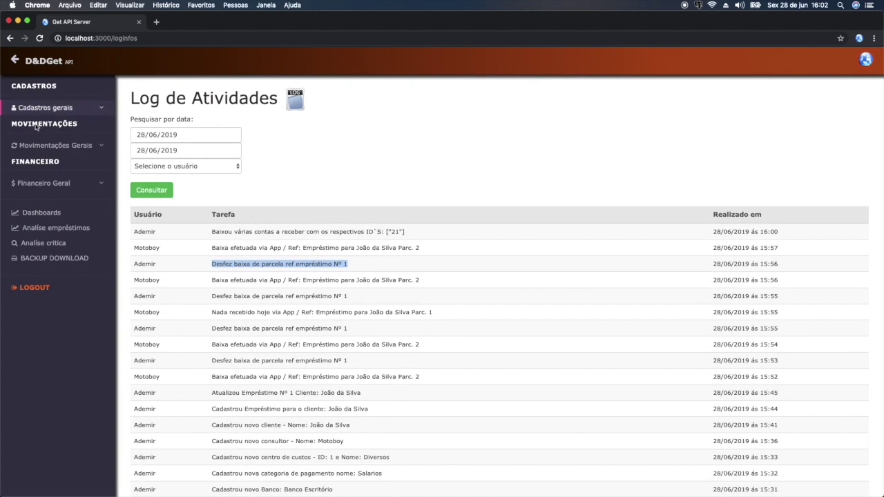
left_click(79, 145)
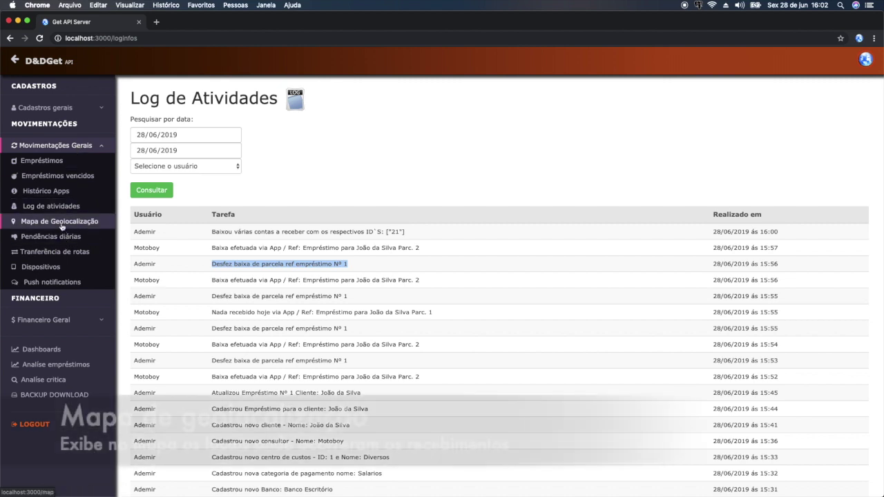
- Open the geolocation map and center the five-marker receipt cluster over the Gulf of Guinea
left_click(61, 222)
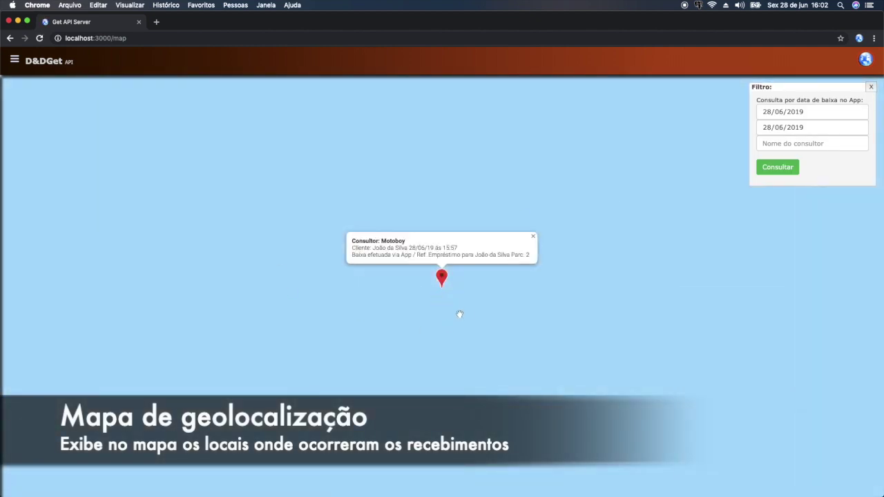
scroll(462, 310, "down", 2)
scroll(470, 308, "down", 2)
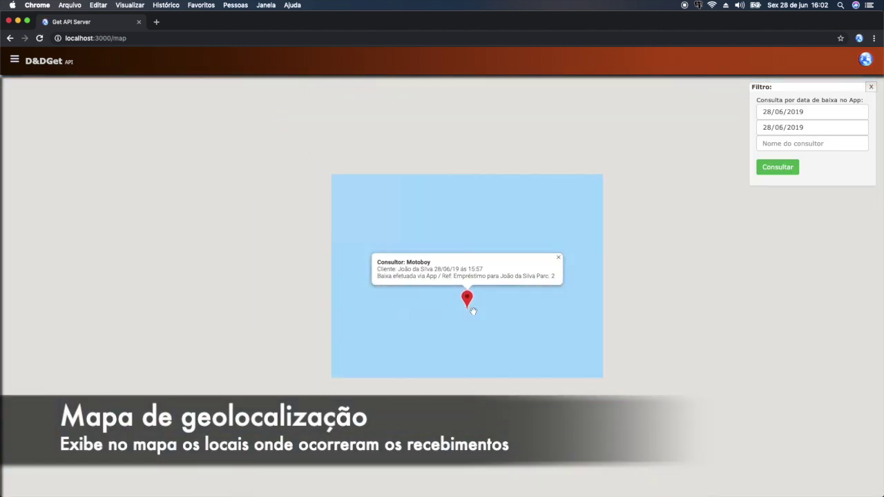
scroll(547, 329, "down", 3)
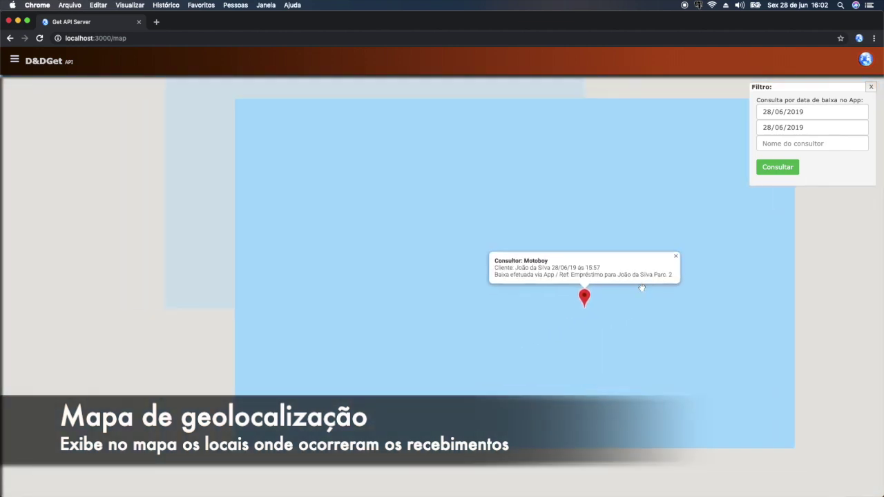
scroll(656, 280, "down", 3)
scroll(597, 306, "down", 4)
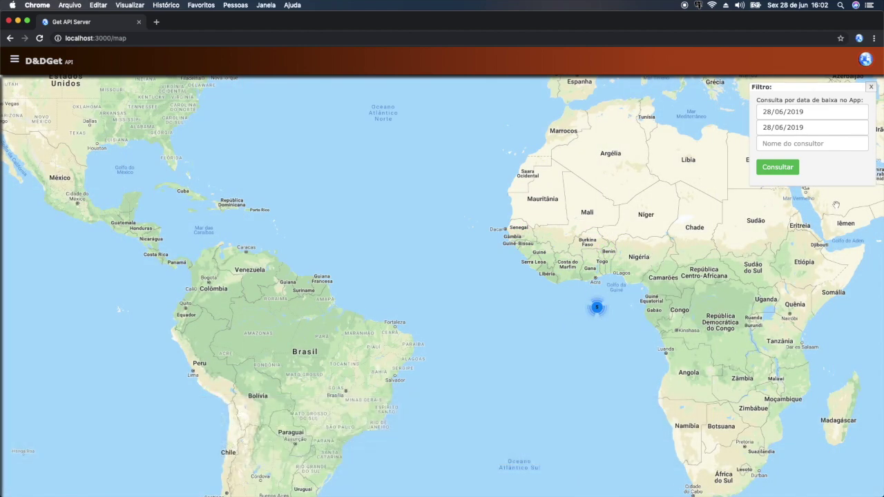
scroll(598, 312, "up", 1)
scroll(535, 315, "up", 1)
mouse_move(476, 322)
left_mouse_down()
mouse_move(509, 286)
mouse_move(472, 258)
left_mouse_up()
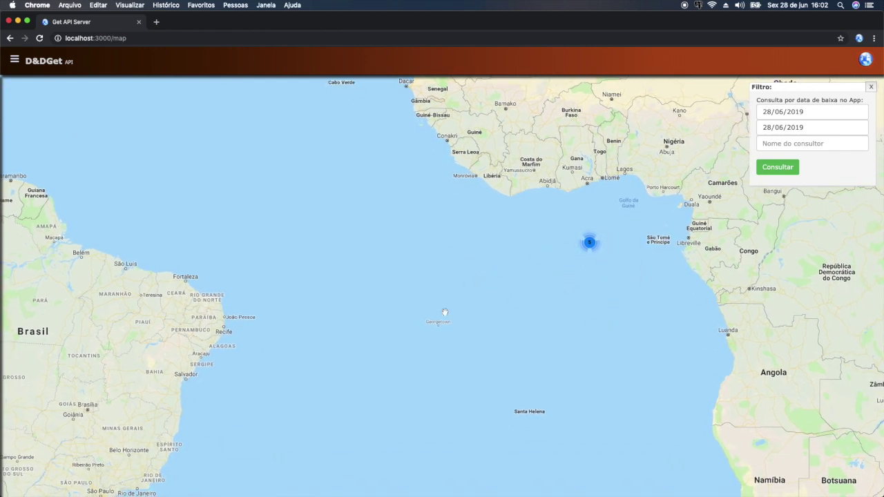
left_click_drag(378, 308, 387, 308)
- Bring the GetApp simulator forward, preview its Maps destination search, then return to Menu principal
key("super+Tab")
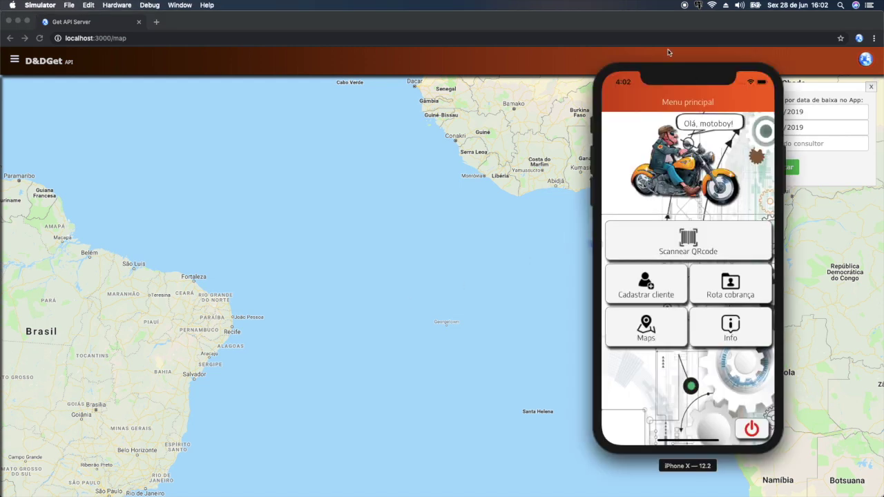
mouse_move(668, 69)
left_mouse_down()
mouse_move(651, 75)
mouse_move(674, 83)
left_mouse_up()
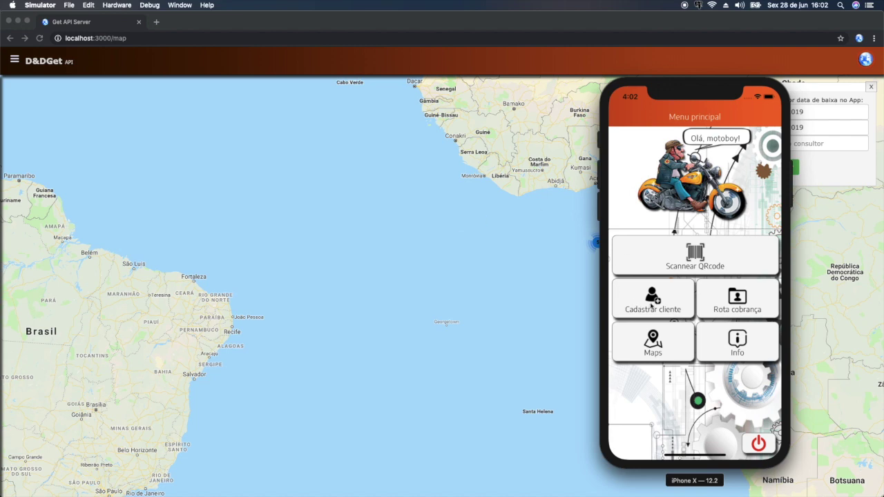
left_click(652, 342)
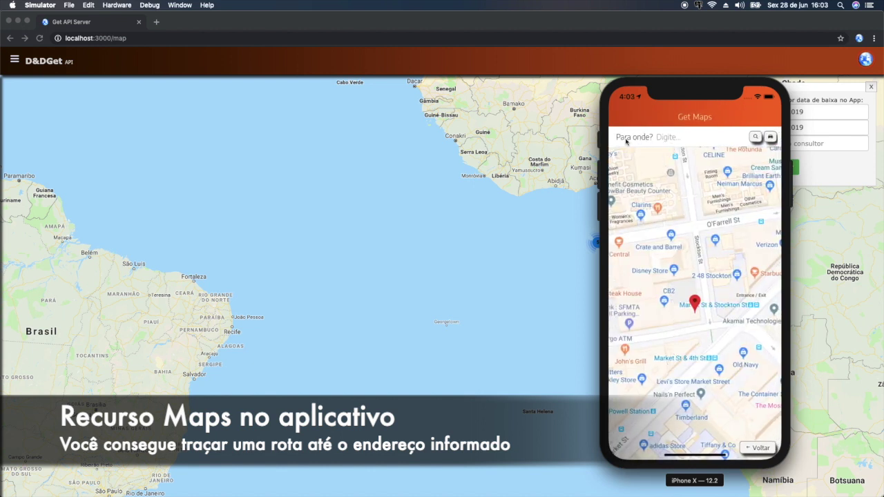
left_click(677, 141)
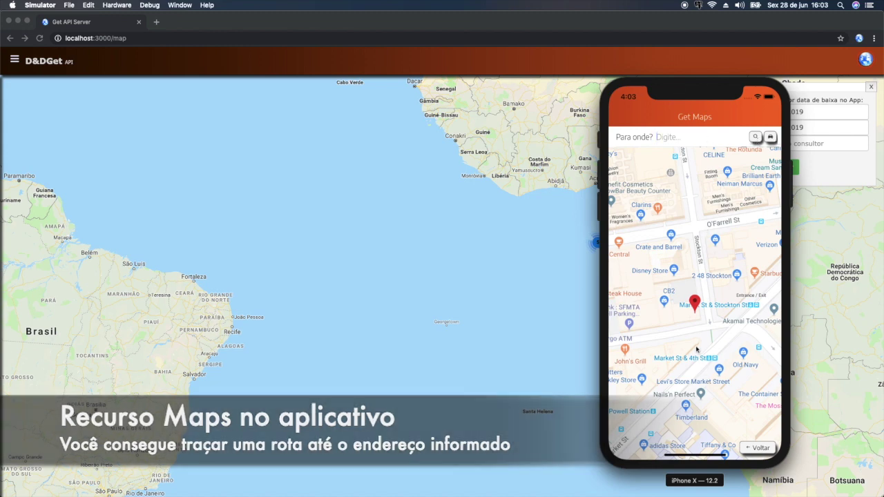
left_click(756, 449)
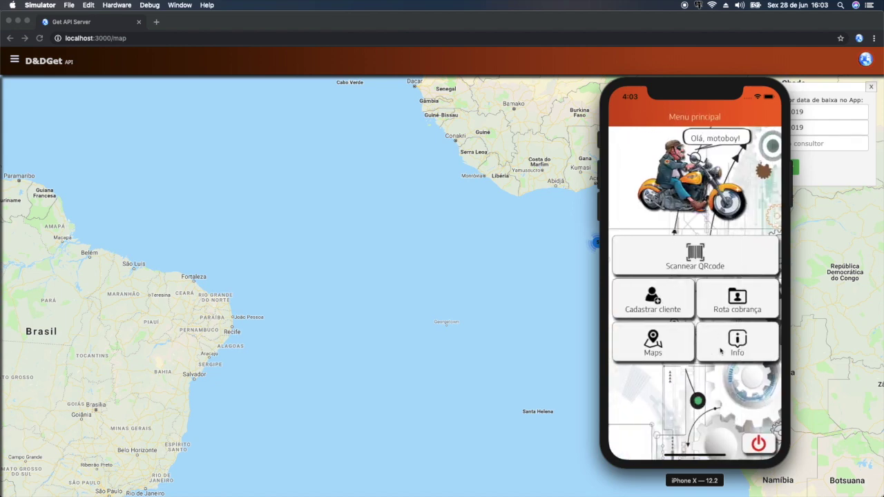
left_click(735, 348)
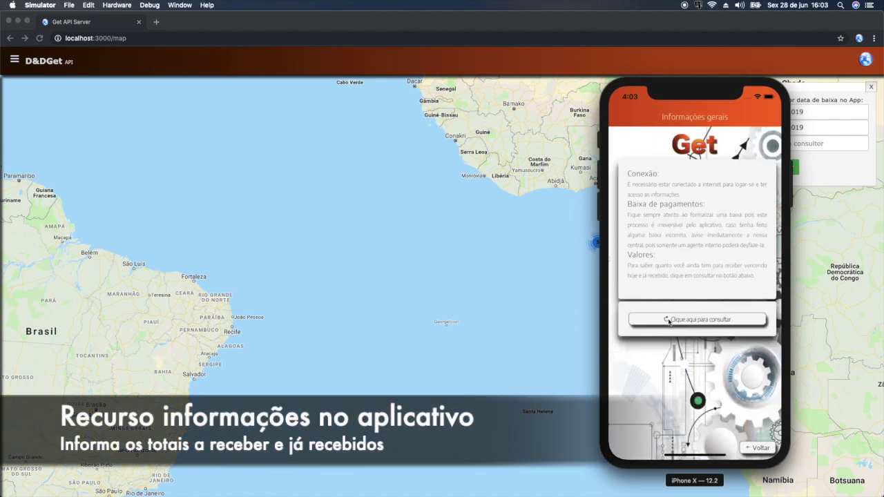
left_click(688, 320)
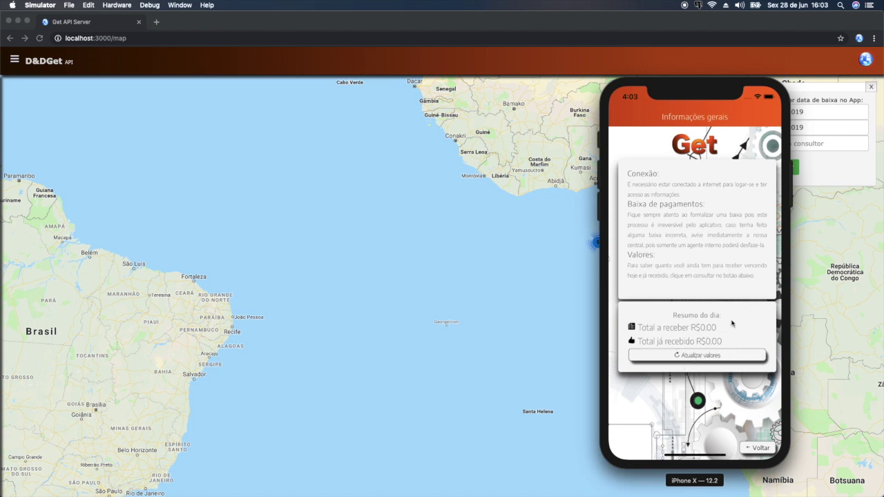
left_click(760, 450)
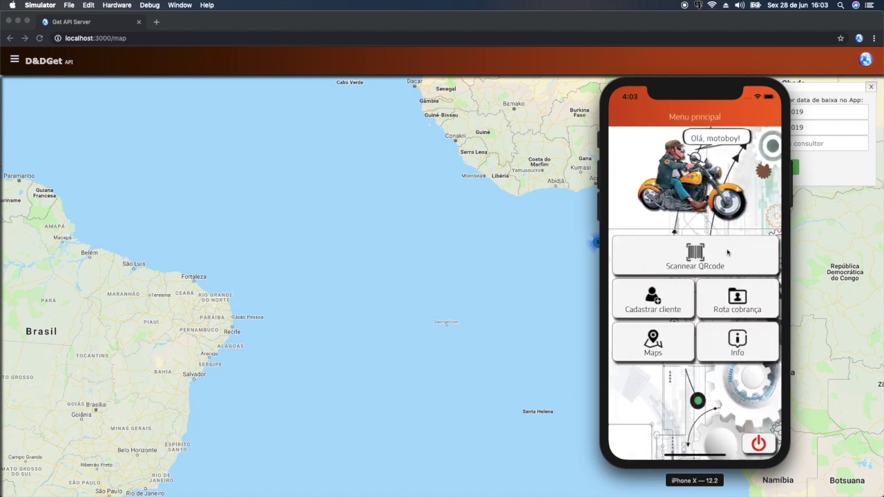
left_click(15, 63)
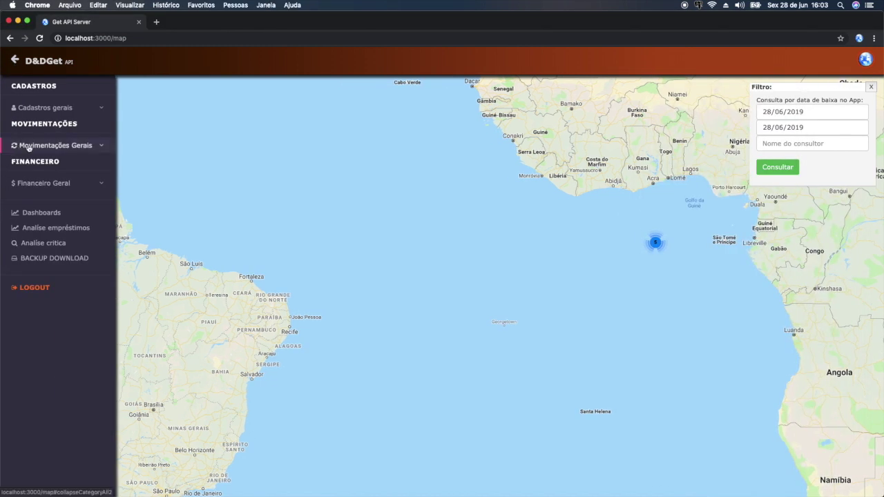
- Open Tranferência de rotas under Movimentações Gerais and enter motoboy as the current consultant
left_click(22, 146)
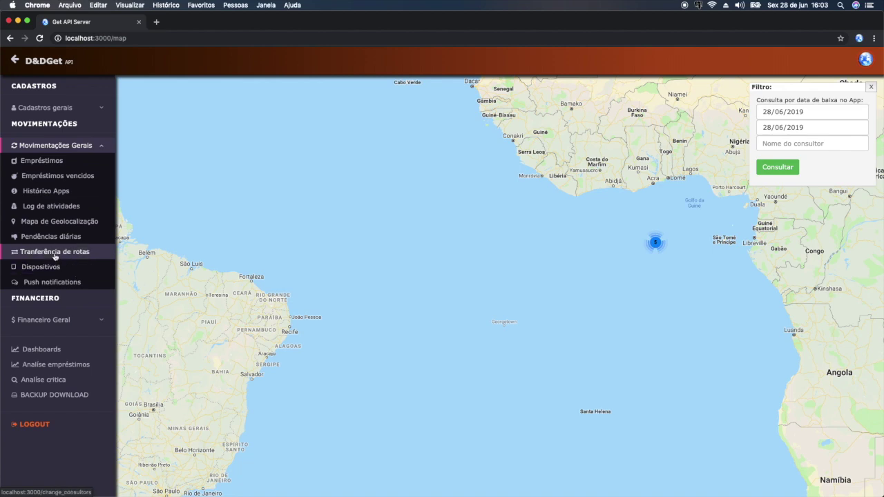
left_click(63, 255)
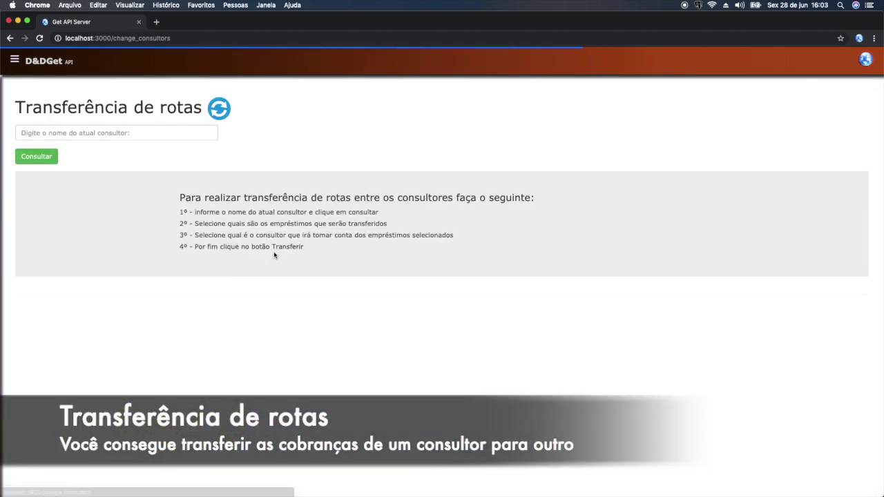
left_click(132, 134)
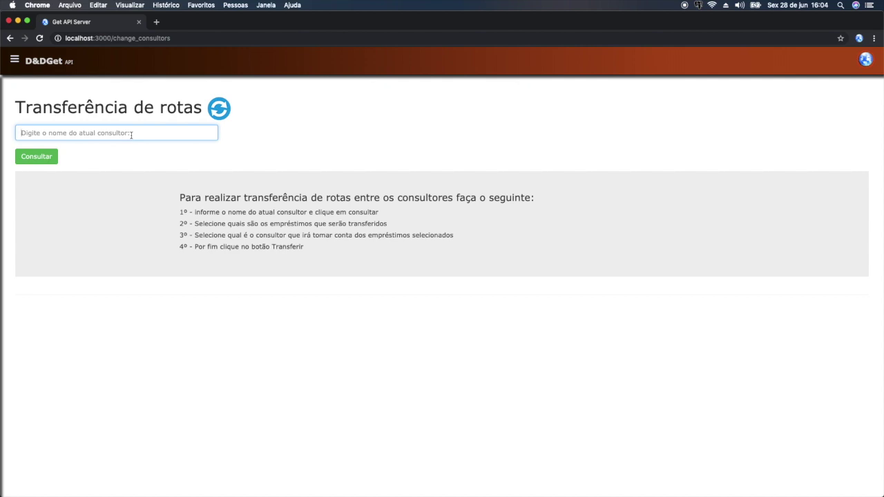
type("motoboy")
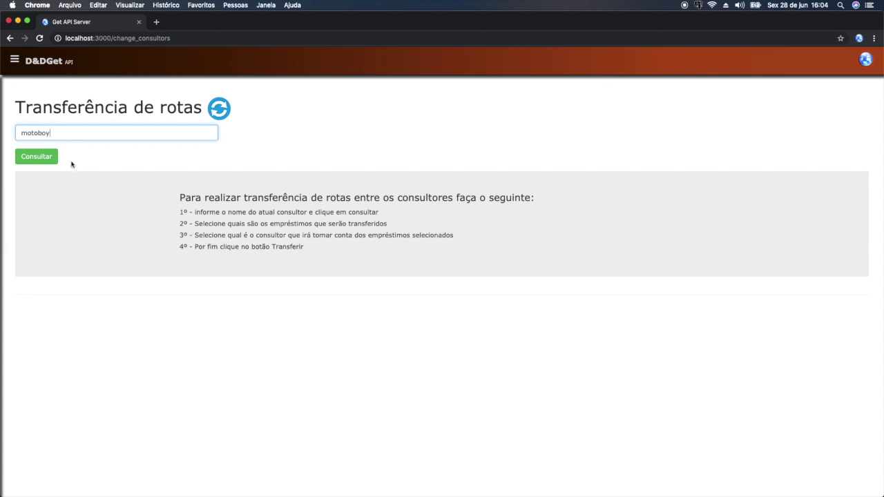
- Look up motoboy's loans, choose Motoboy as receiving consultant, and mark the R$ 500,00 loan
left_click(39, 156)
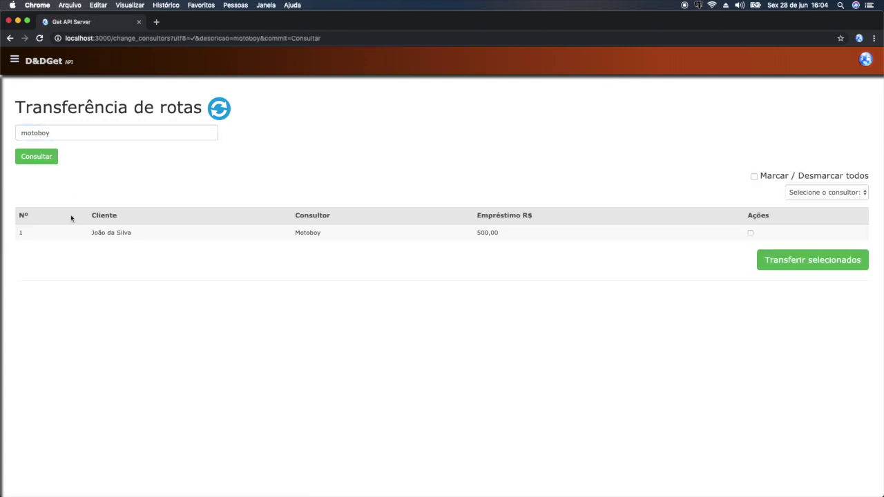
left_click_drag(325, 233, 293, 235)
left_click(405, 246)
left_click(862, 193)
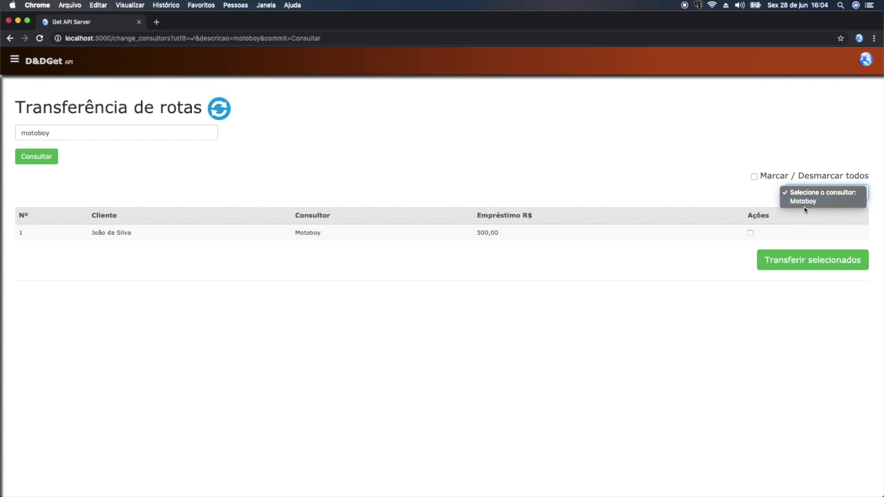
left_click(804, 202)
left_click(750, 233)
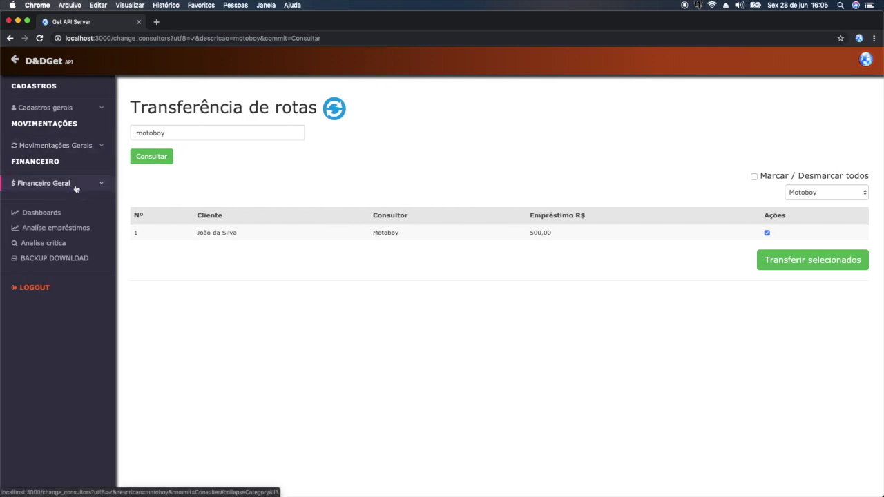
- Expand Financeiro Geral, open and close Movimentações Gerais, then expand Cadastros gerais
left_click(74, 185)
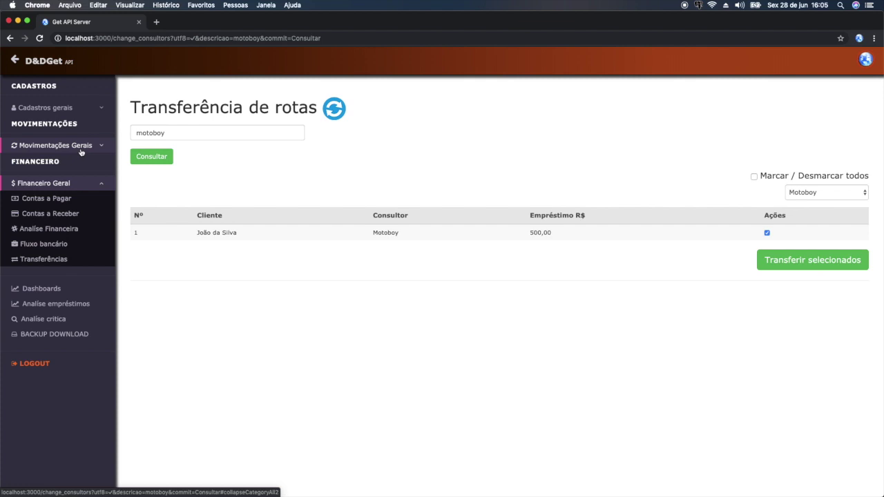
left_click(83, 147)
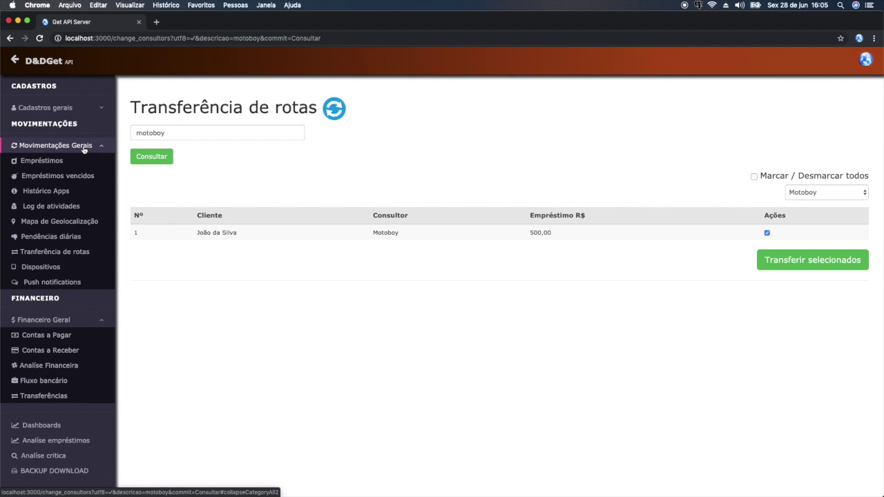
left_click(84, 147)
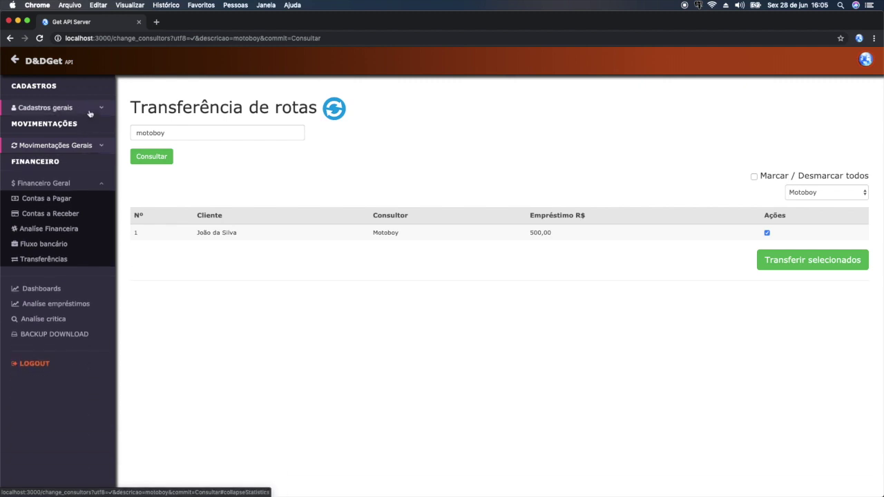
left_click(89, 111)
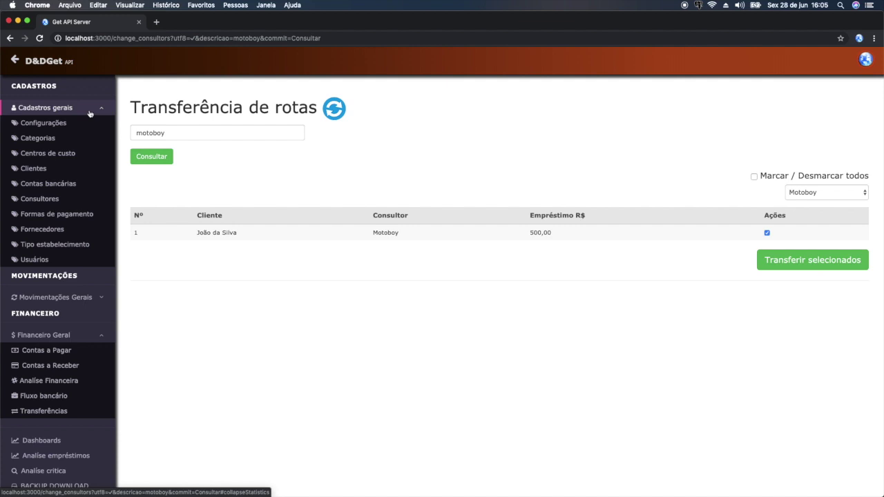
- Open the Motoboy consultant's edit page, then switch to the phone app's Menu principal
left_click(55, 199)
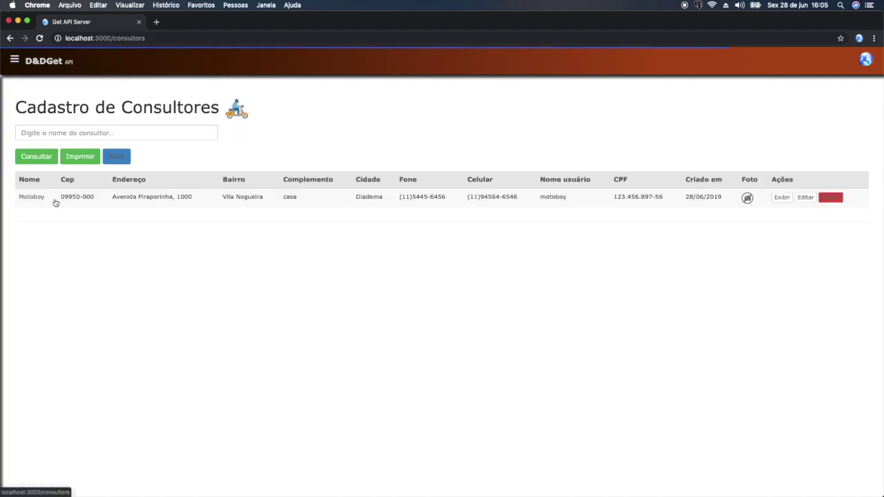
left_click(806, 197)
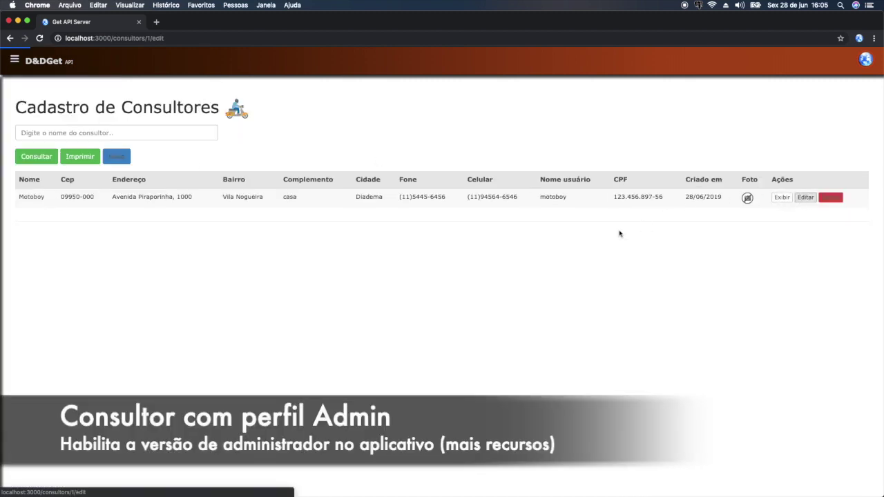
scroll(301, 239, "down", 1)
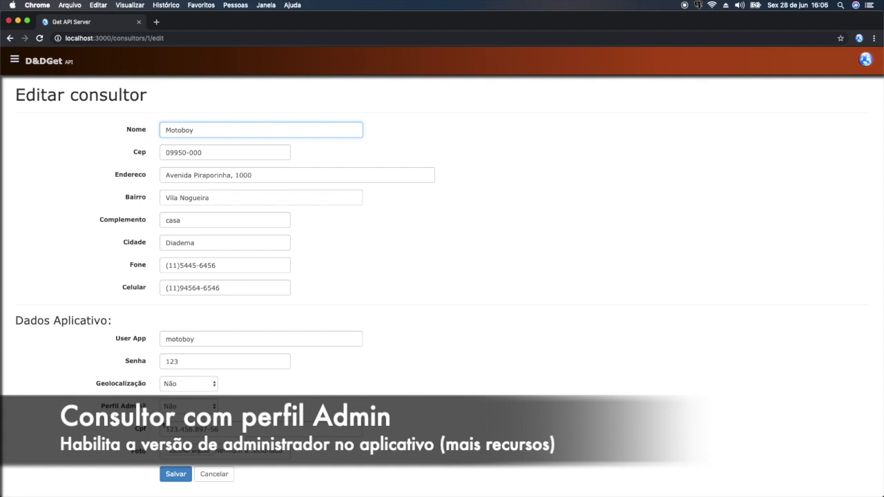
key("super+Tab")
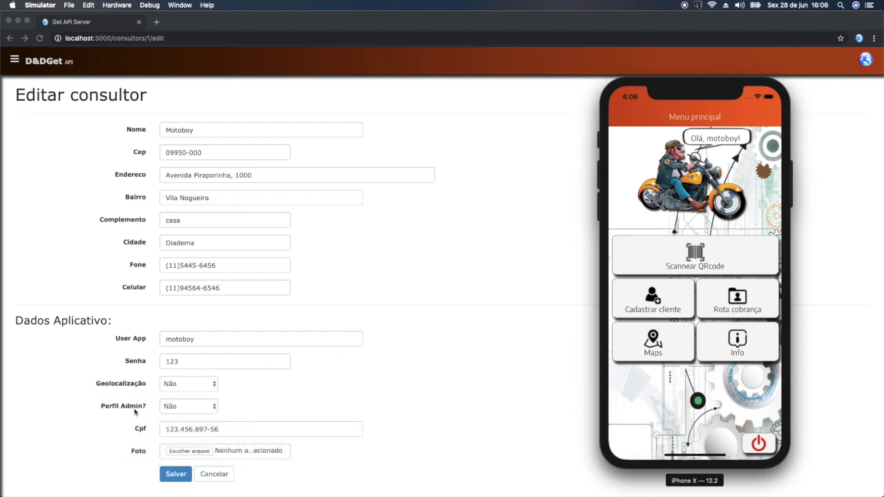
- Log the phone app out, then set Motoboy's Perfil Admin? to Sim and save it
left_click(759, 445)
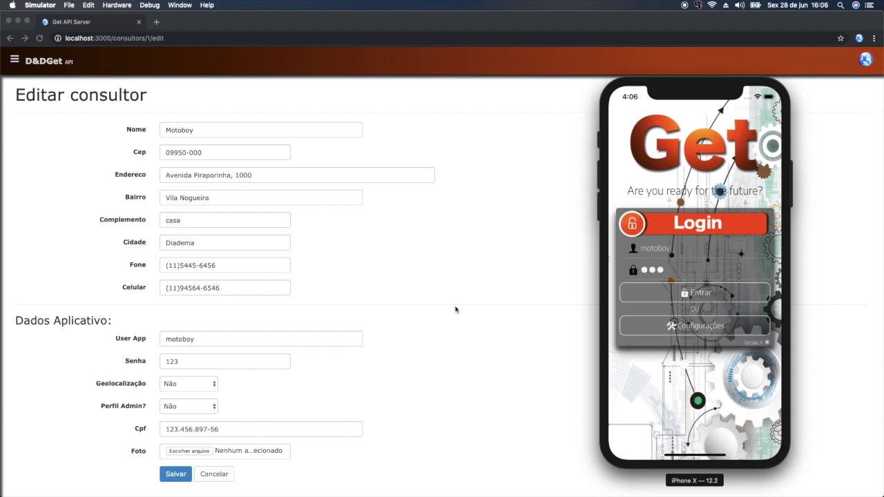
key("super+Tab")
left_click(205, 407)
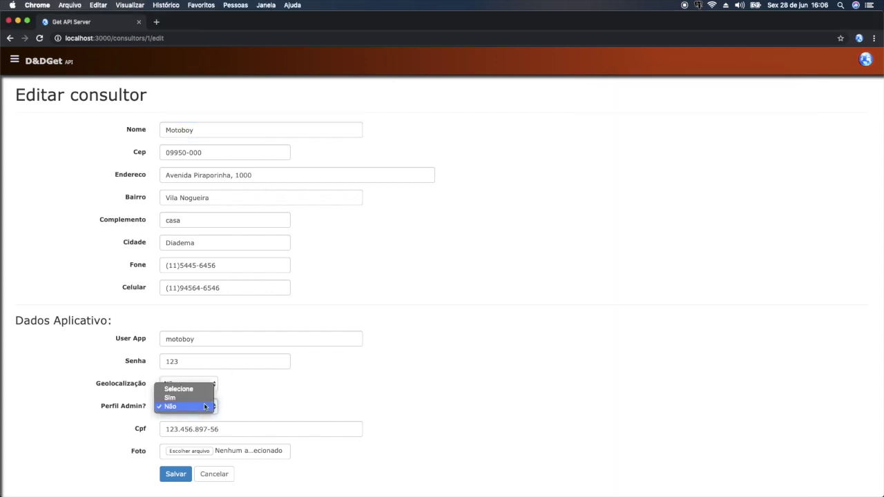
left_click(197, 399)
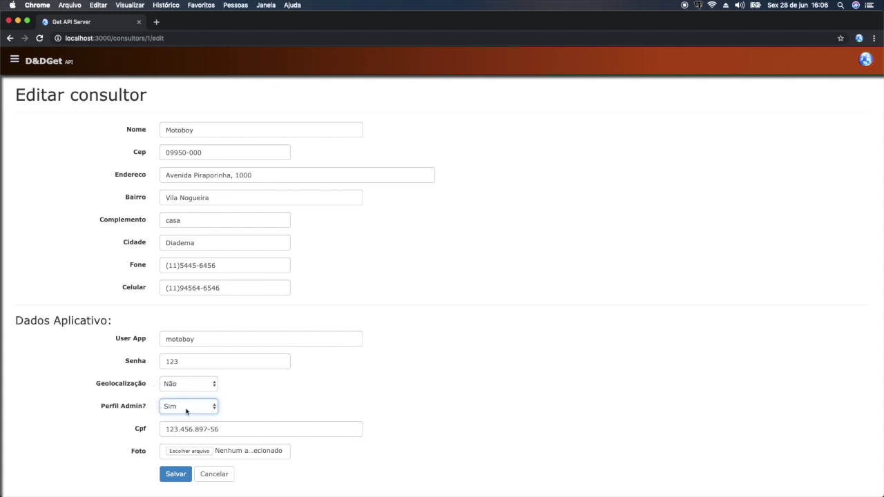
left_click(185, 475)
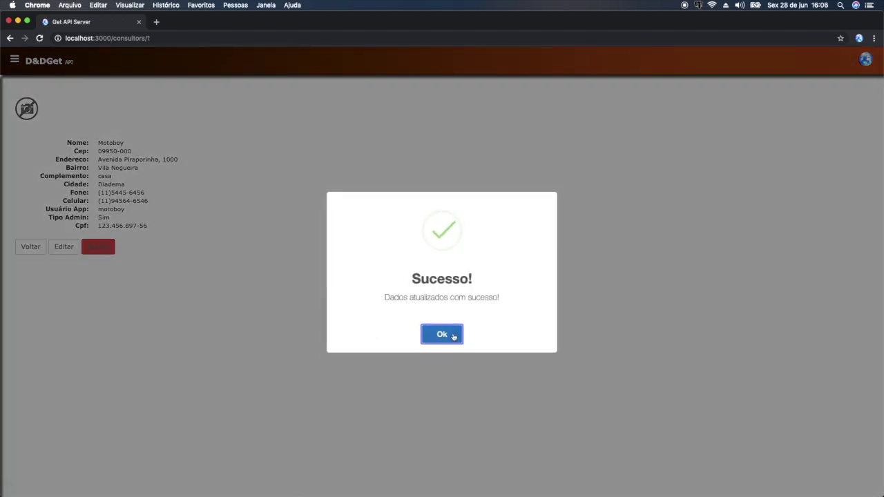
left_click(452, 336)
key("super+Tab")
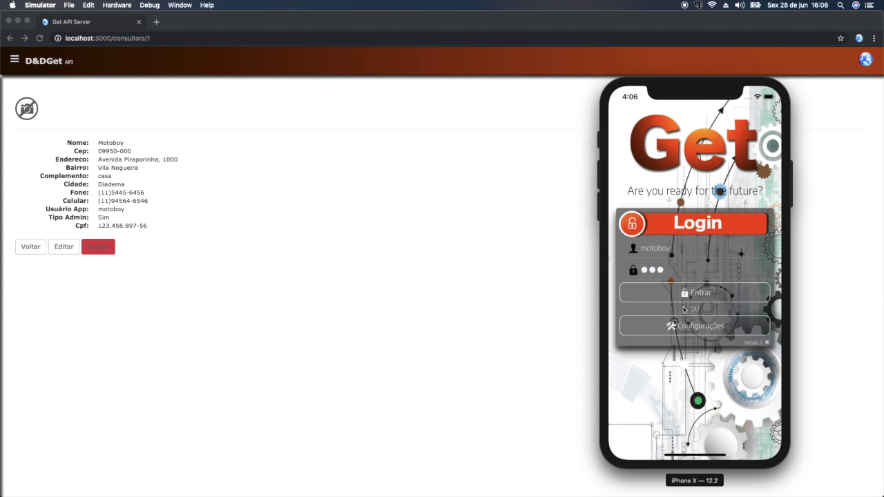
- Log back into GetApp and show the summary: 1 June loan, R$500.00 working capital, R$35.00 today
left_click(736, 297)
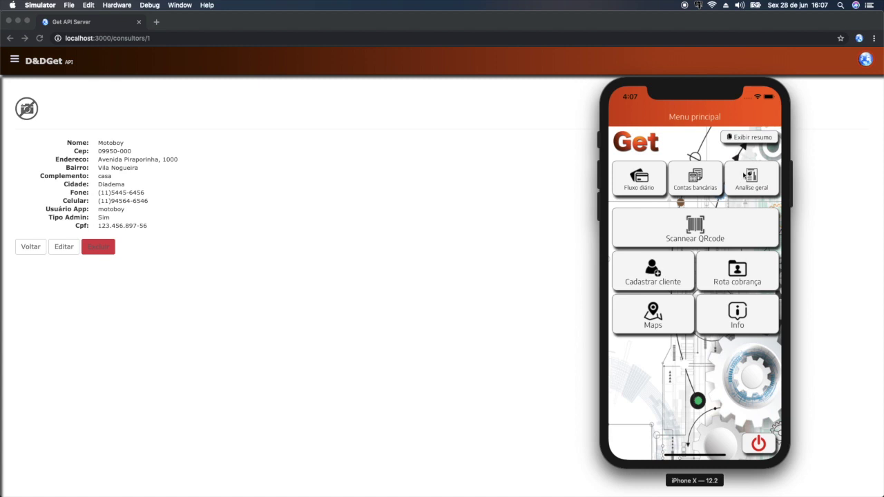
left_click(763, 141)
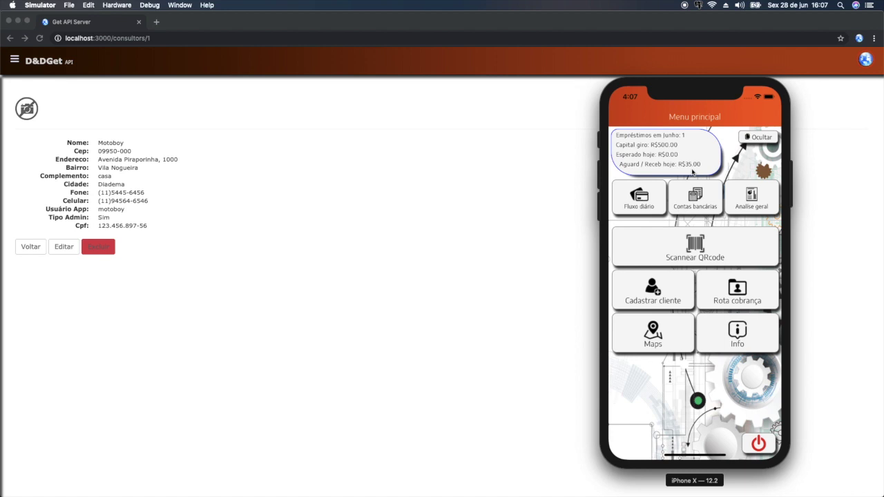
- Hide the summary, review Fluxo diário, then check Banco Escritório's R$49,535.00 balance in Contas bancárias
left_click(773, 138)
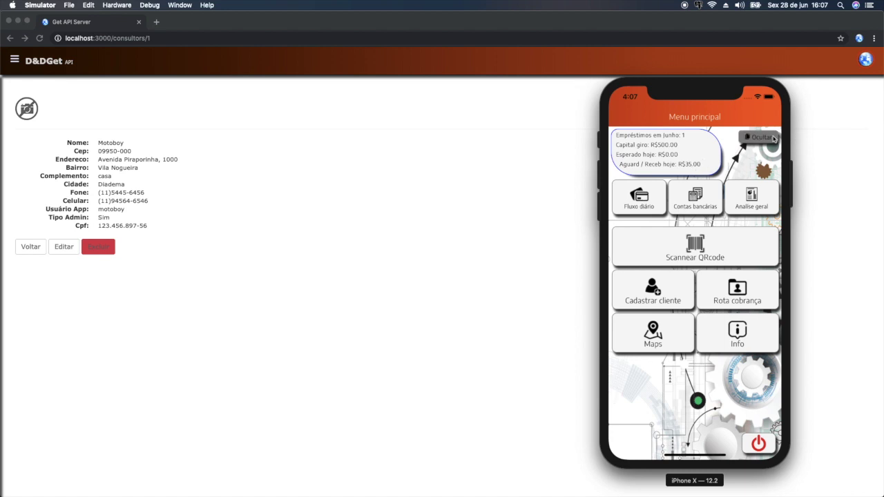
left_click(637, 177)
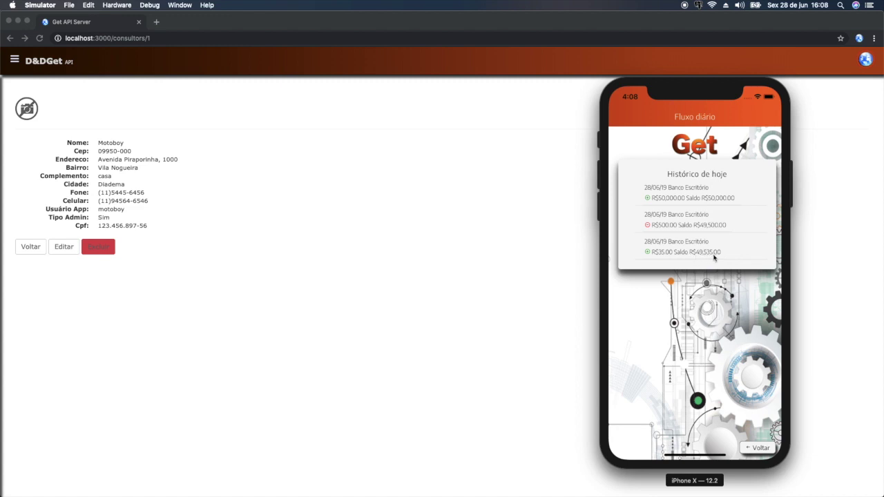
left_click(761, 450)
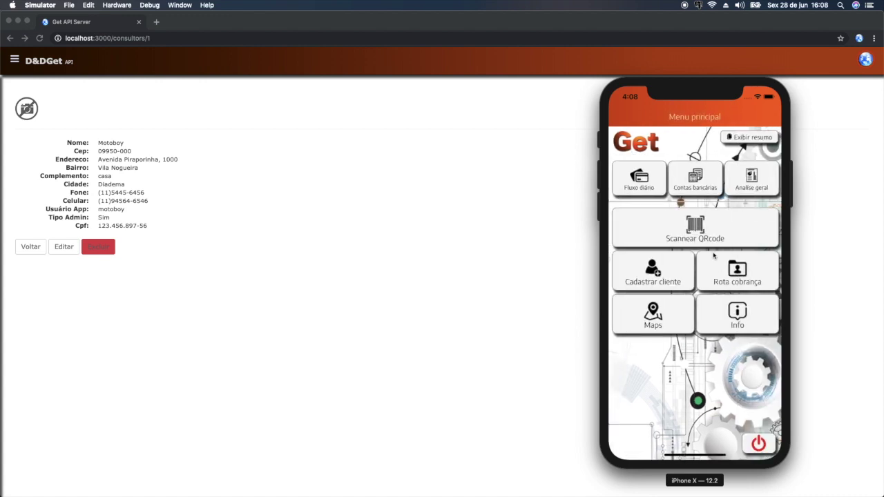
left_click(697, 186)
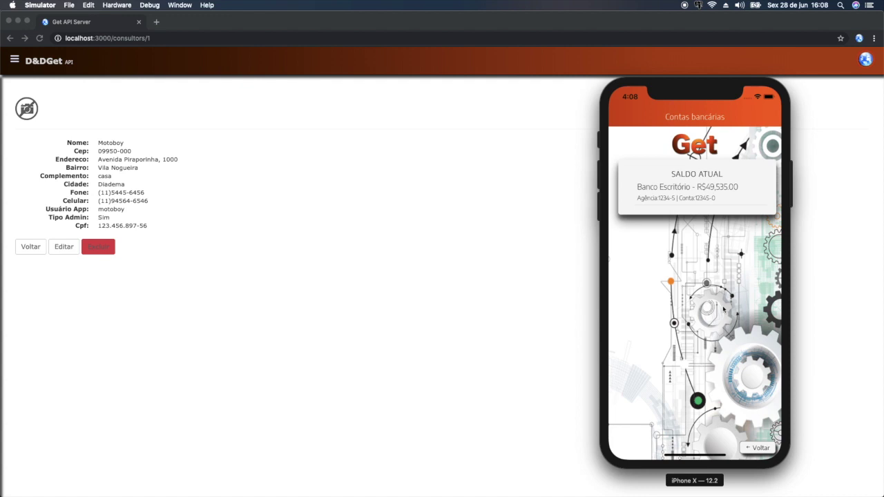
left_click(759, 449)
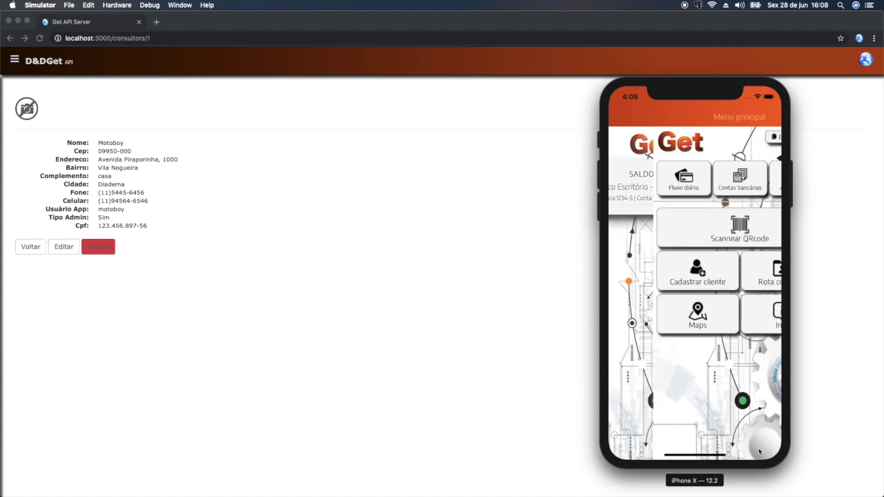
left_click(749, 185)
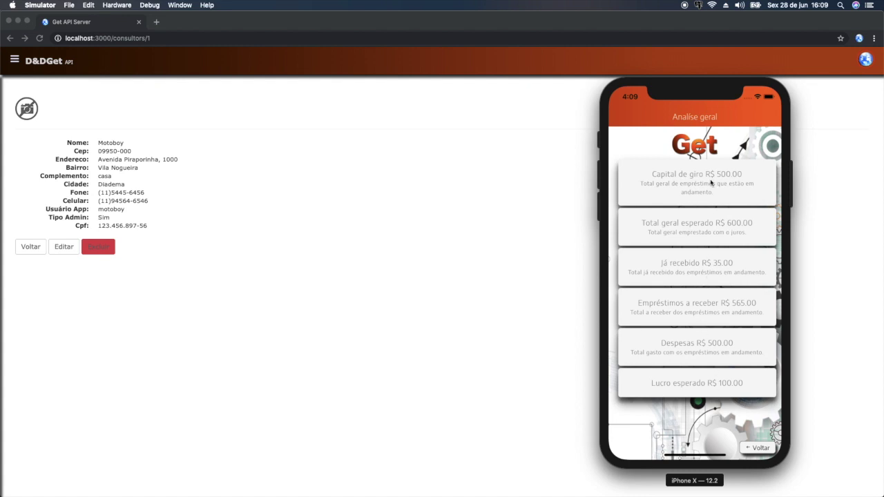
left_click(761, 449)
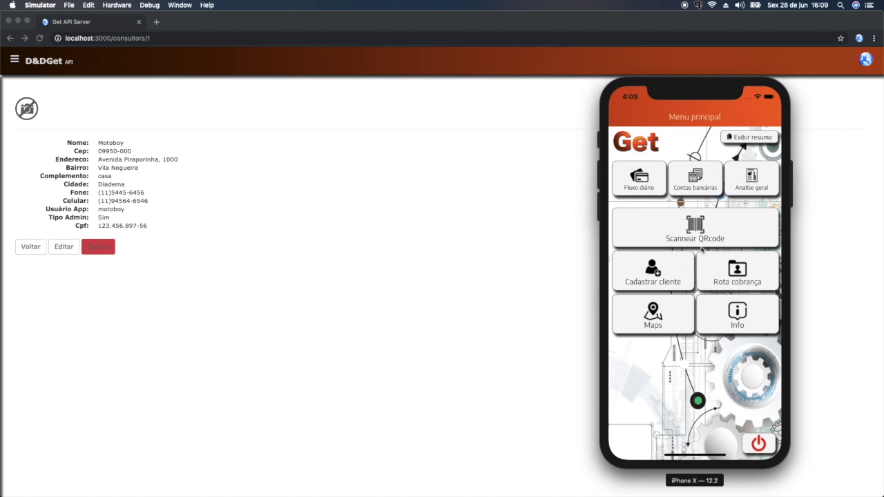
left_click(647, 275)
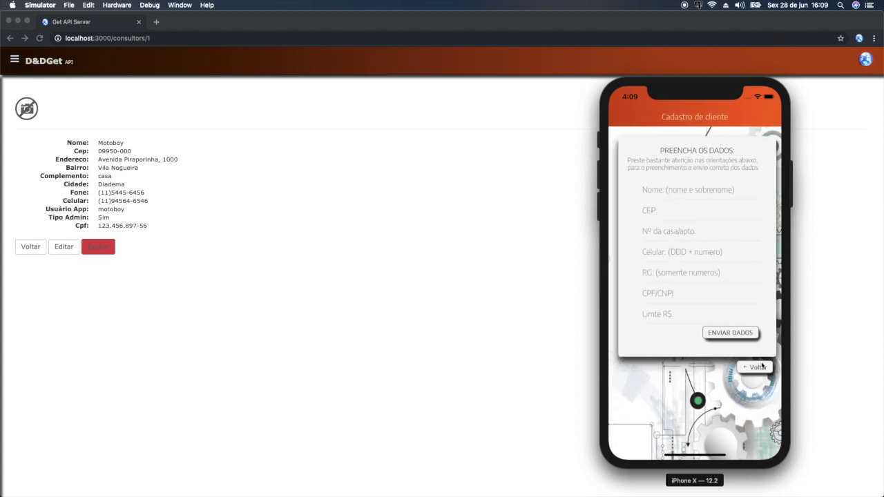
left_click(761, 362)
left_click(738, 275)
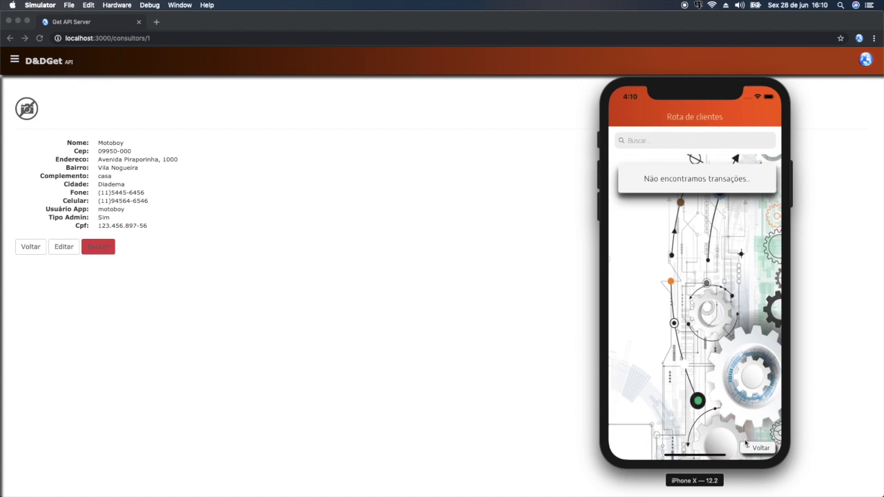
left_click(756, 451)
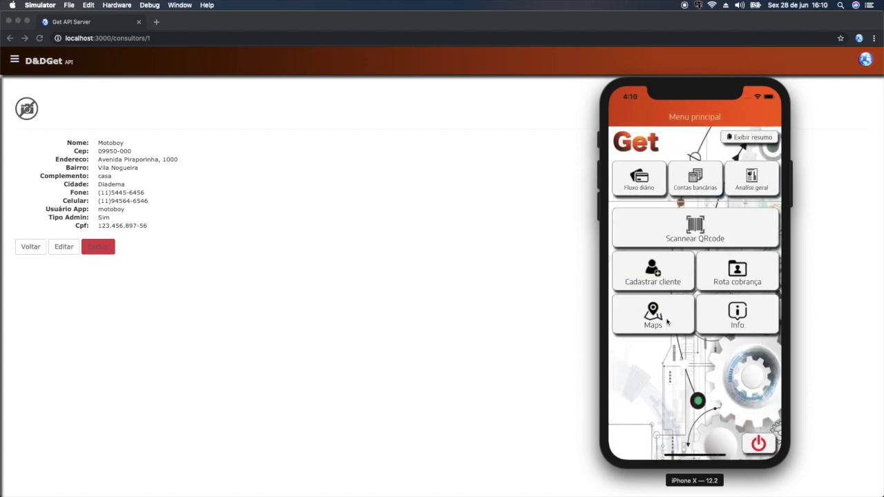
left_click(666, 320)
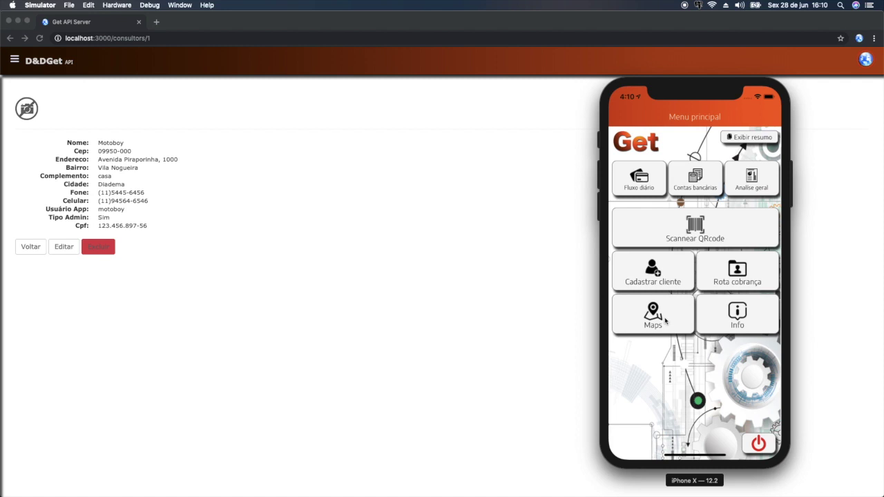
left_click(749, 451)
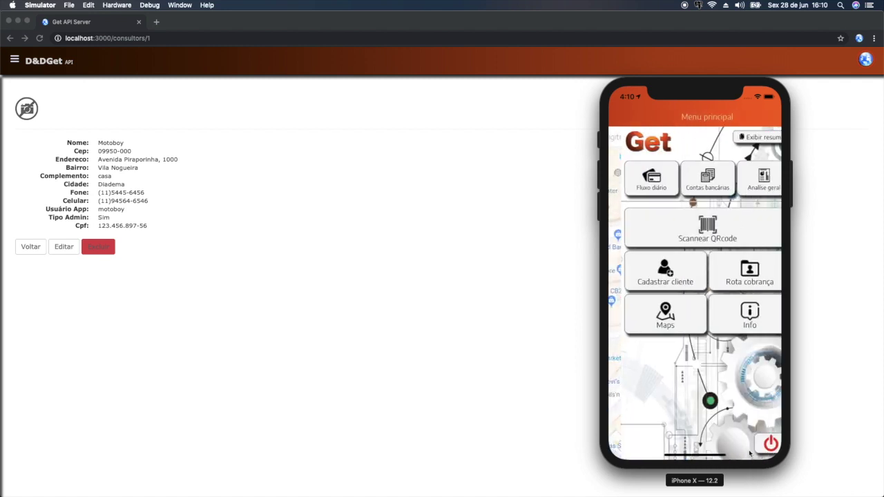
left_click(731, 313)
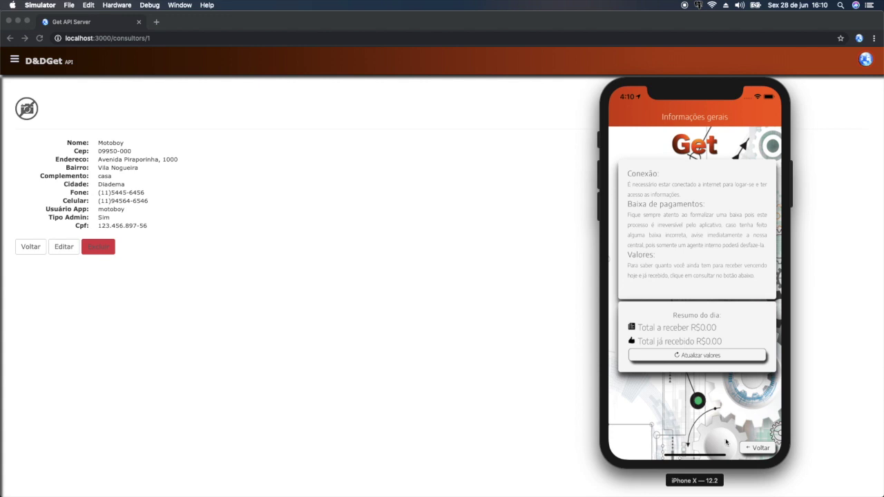
left_click(763, 450)
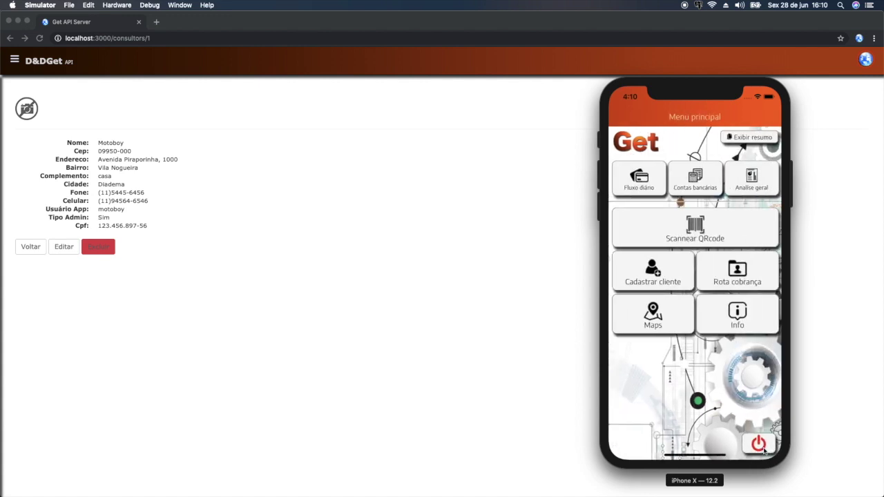
- Log out of the admin menu and open Configurações, whose fields hold 3000 and Teste
left_click(760, 446)
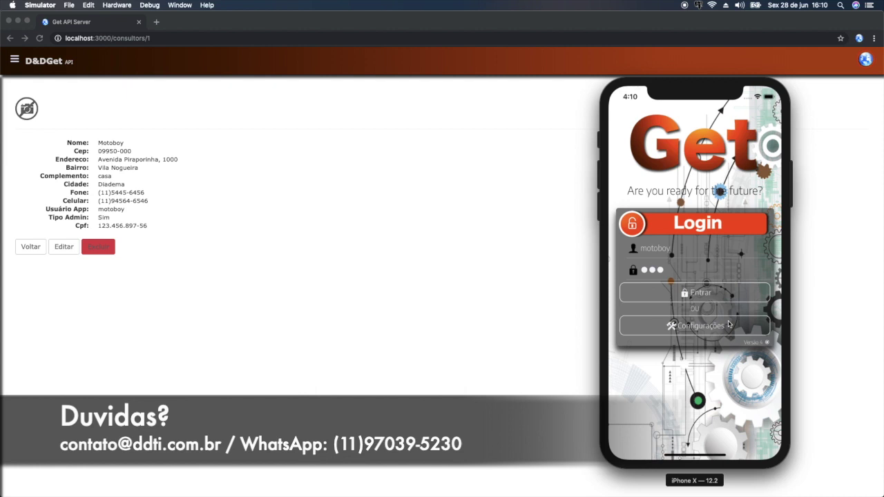
left_click(729, 324)
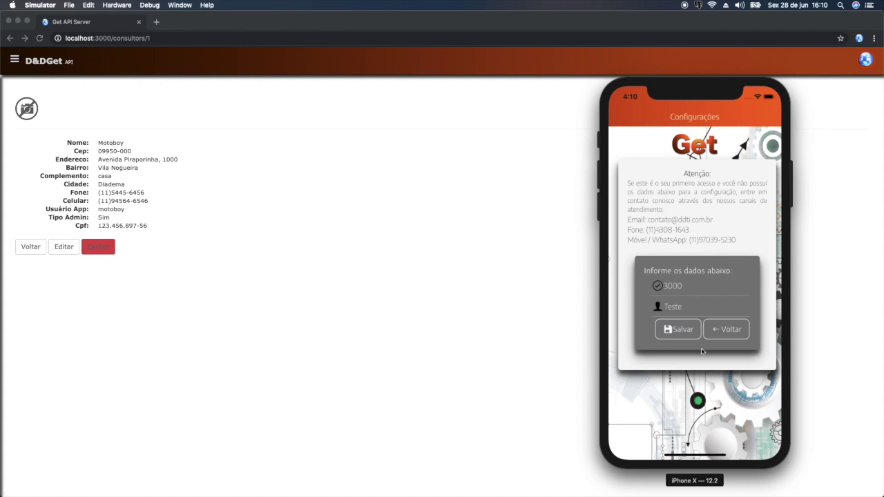
left_click(719, 337)
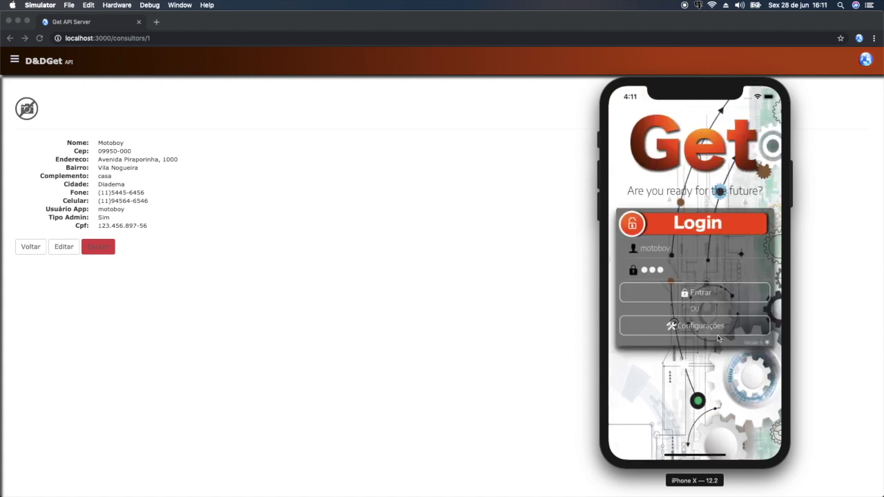